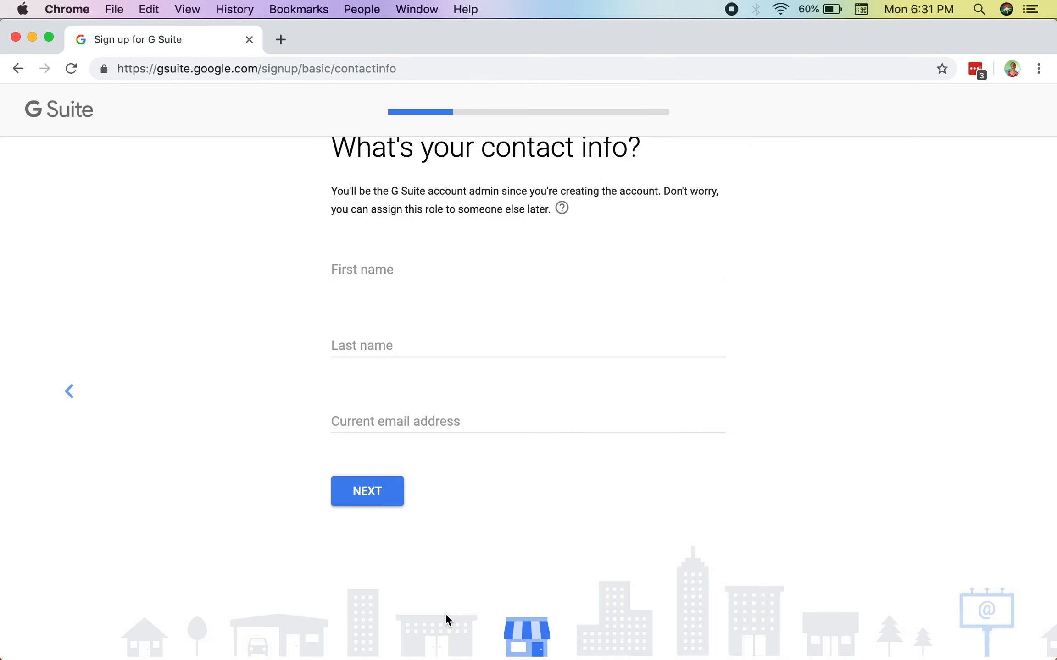
Step: Fill in the admin's first name, last name and current email address as contact info and continue
left_click(420, 327)
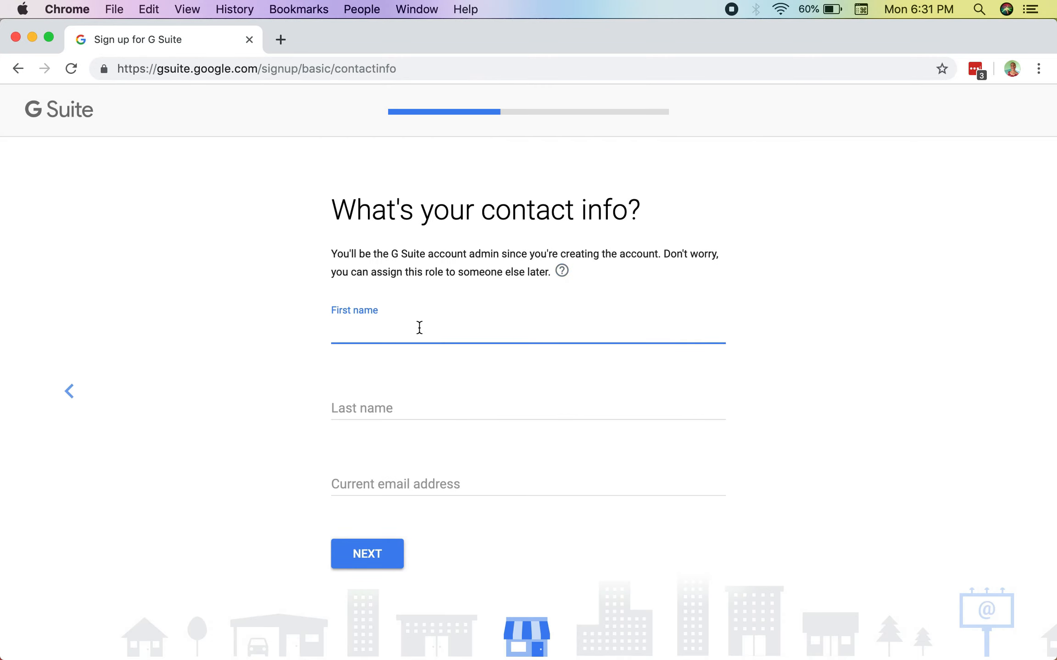
left_click(404, 408)
type("Ryan")
left_click(378, 484)
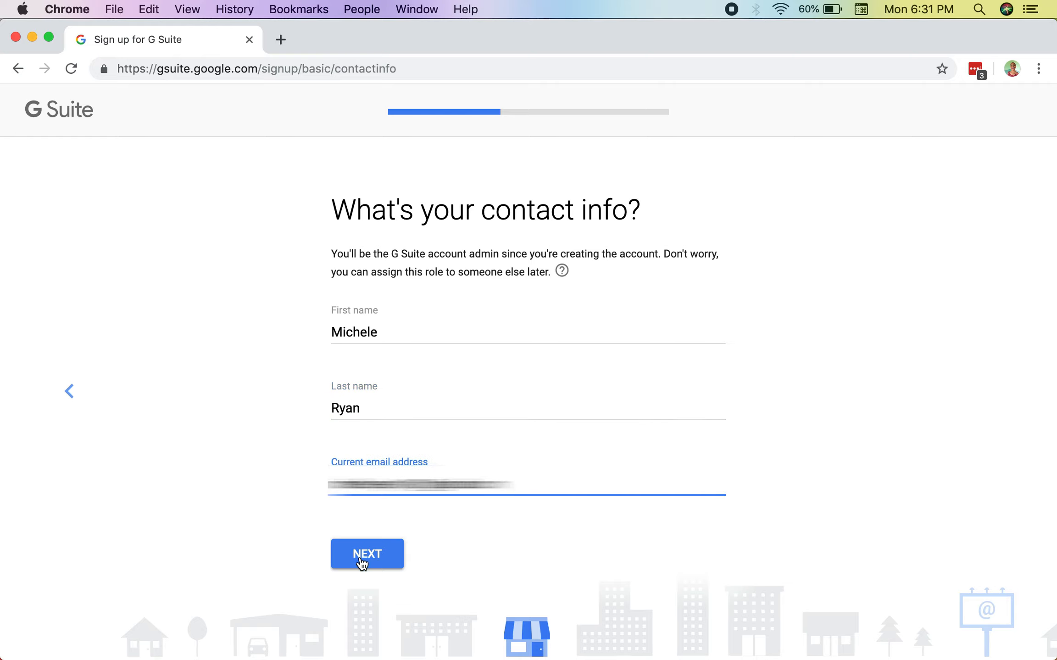
left_click(362, 561)
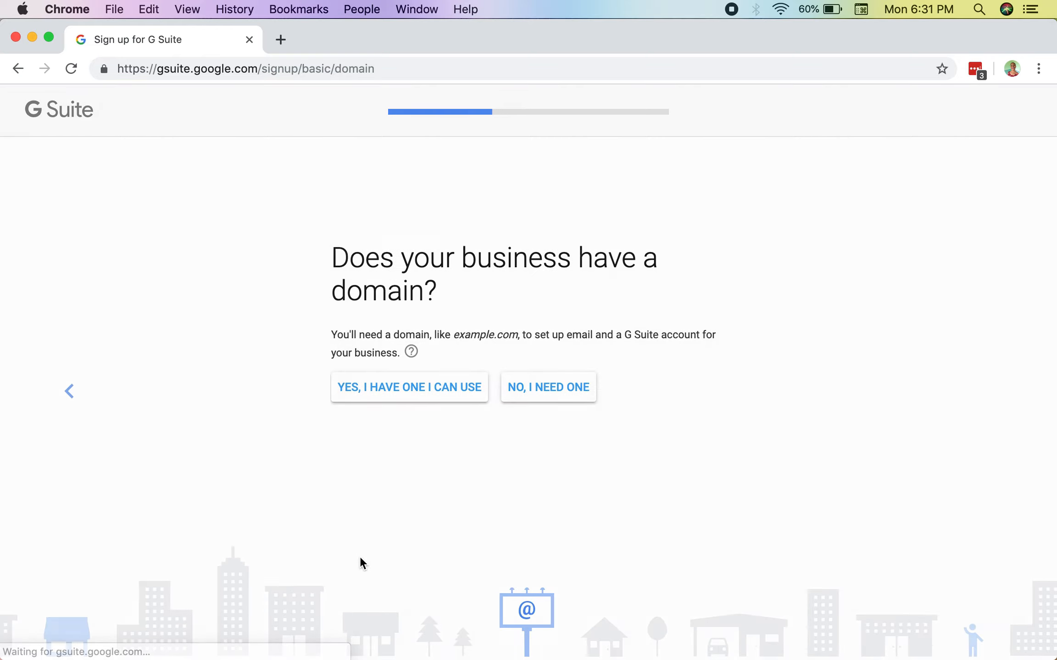
Step: State that the business already has a domain, enter courageouscancer.com as its name and continue to the sign-in details
left_click(467, 388)
left_click(437, 385)
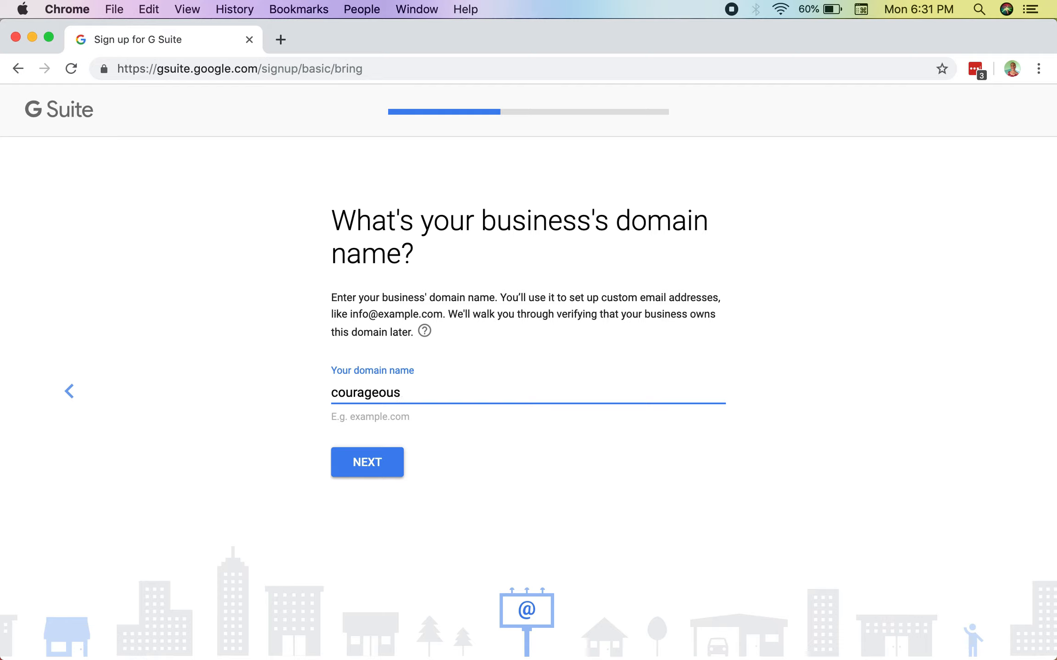
type("courageouscancer.c")
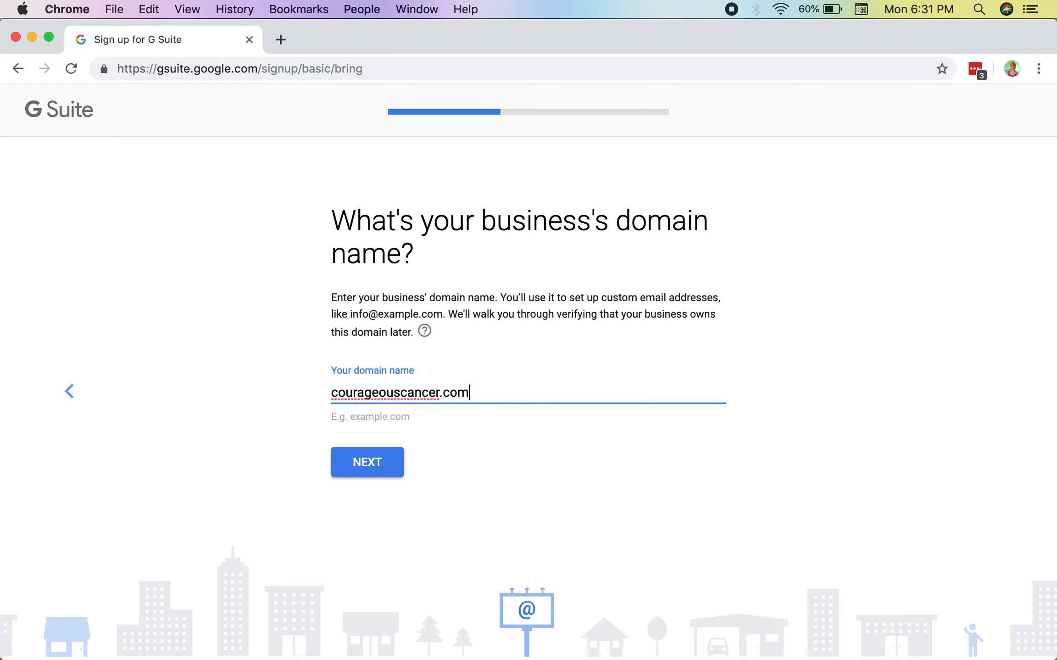
type("om")
left_click(465, 449)
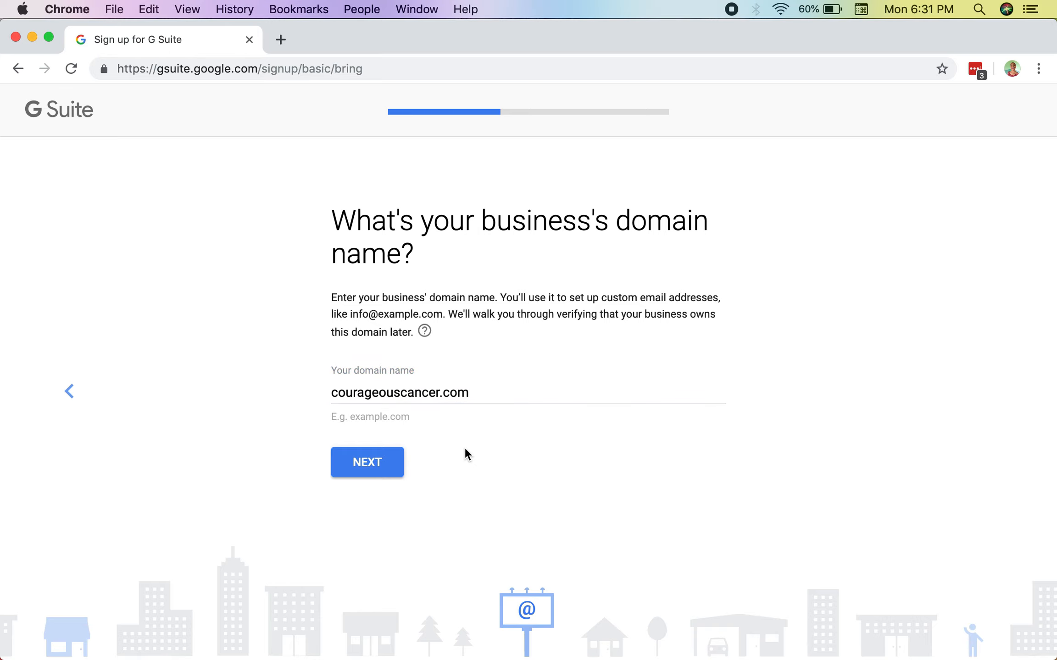
left_click(373, 471)
left_click(374, 410)
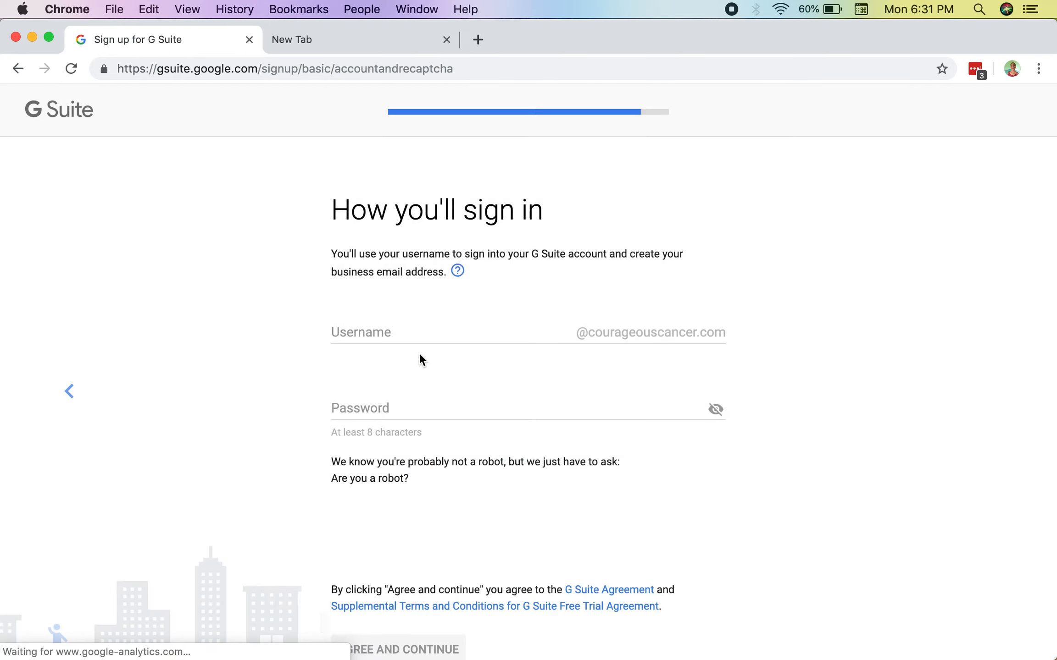
Step: Enter the username and account password for signing in to the new G Suite account
left_click(418, 337)
type("...")
left_click(431, 409)
type("*********")
Step: Complete the robot check by selecting all images with cars, then agree to the G Suite terms and continue
left_click(353, 528)
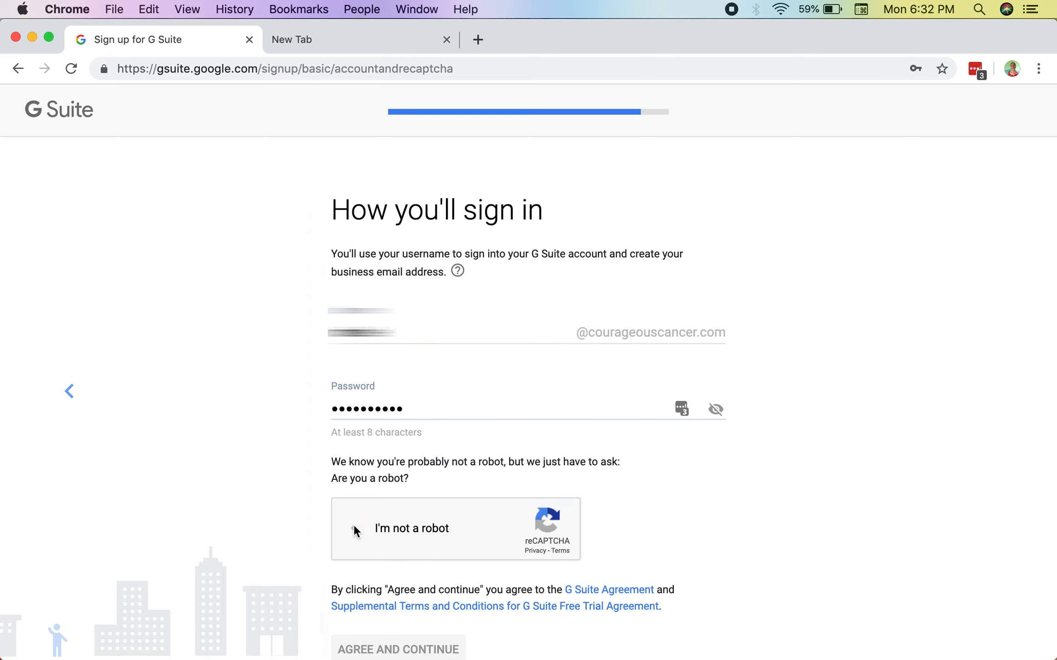
left_click(428, 427)
left_click(539, 438)
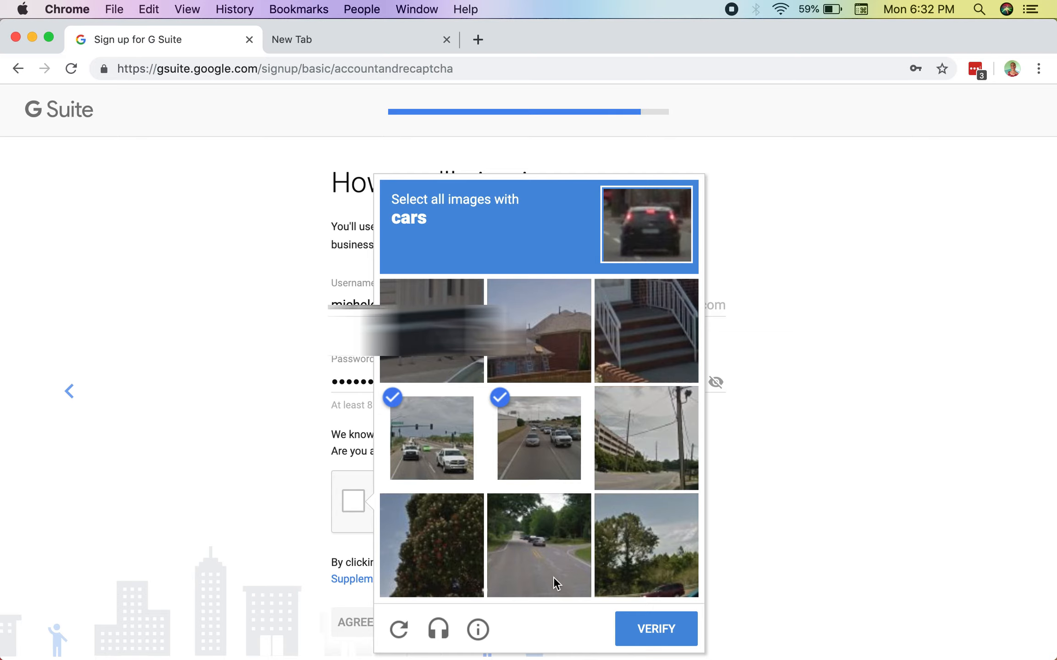
left_click(554, 577)
left_click(636, 565)
left_click(646, 644)
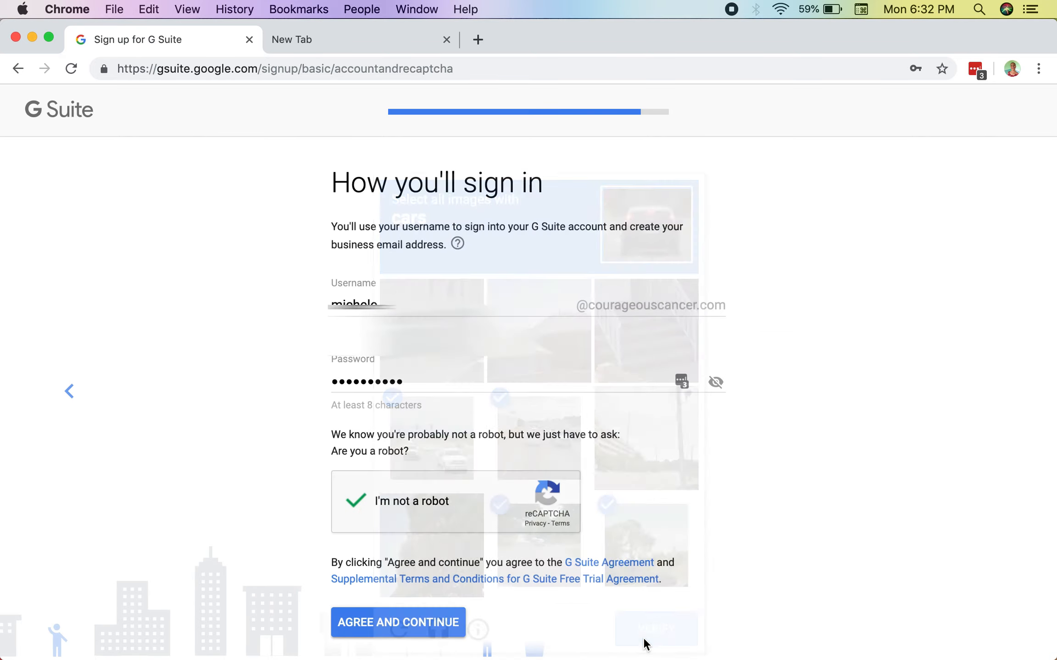
left_click(406, 599)
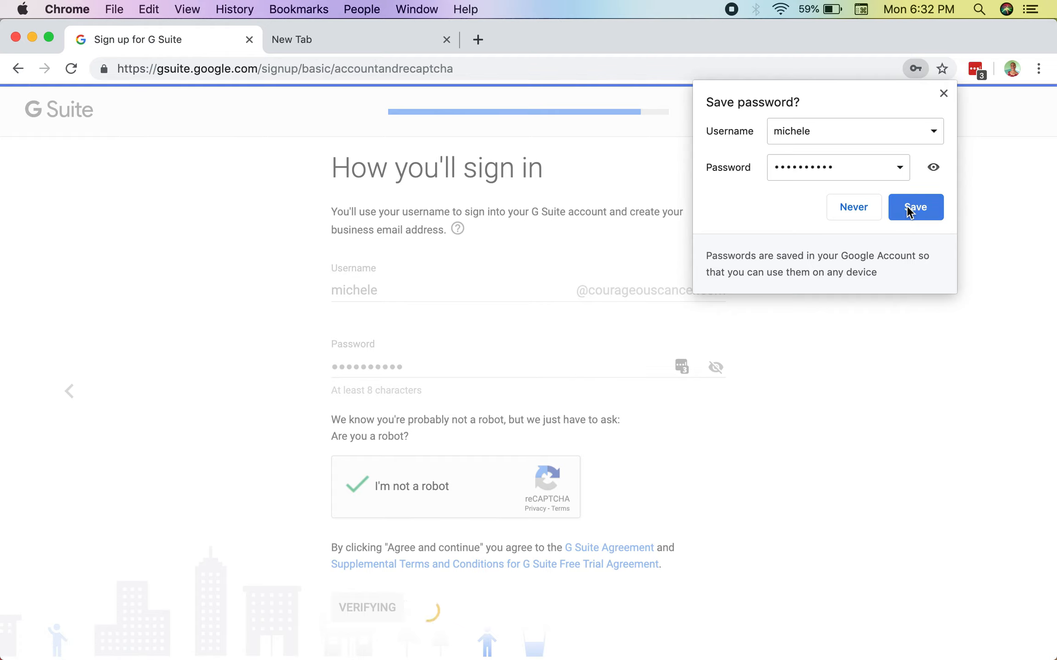
Step: Save the new account's login in the browser and in the password manager
left_click(909, 208)
left_click(965, 214)
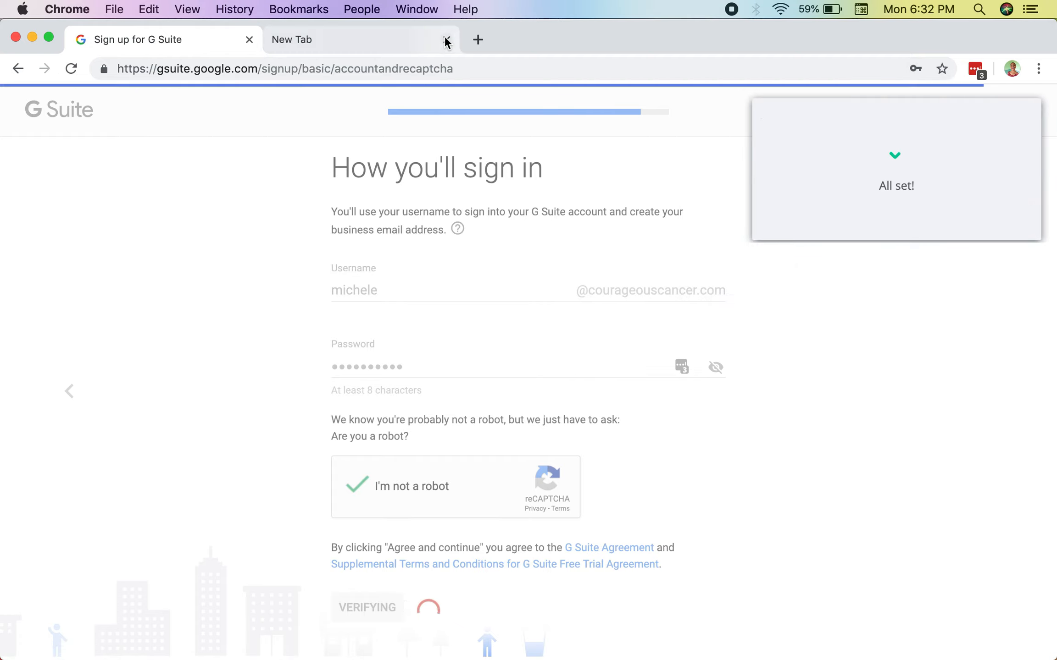
left_click(973, 69)
left_click(828, 313)
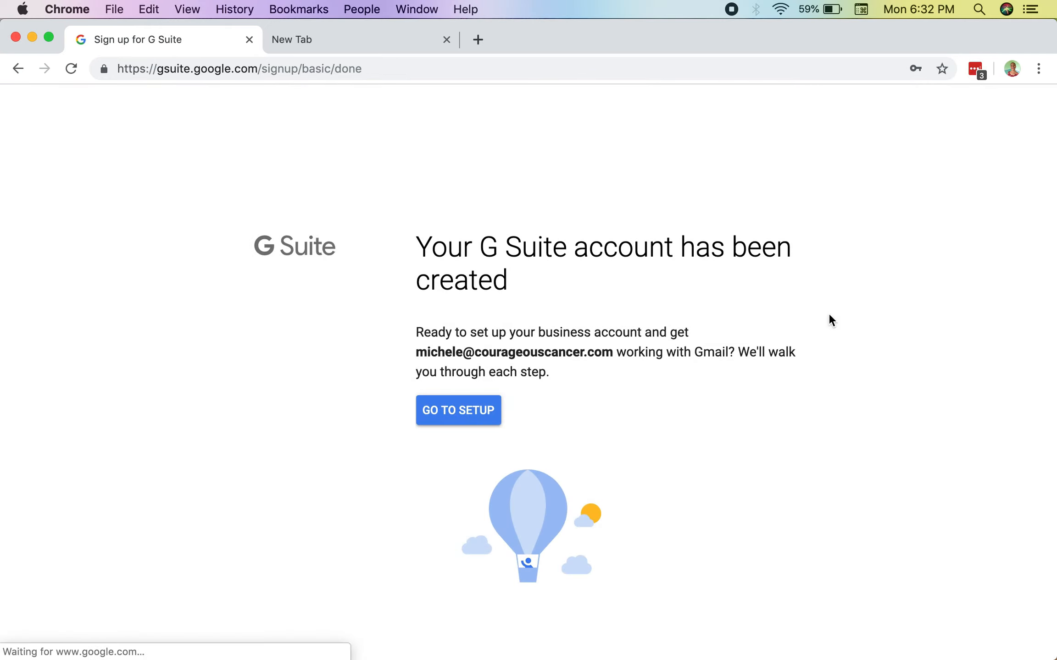
left_click(463, 420)
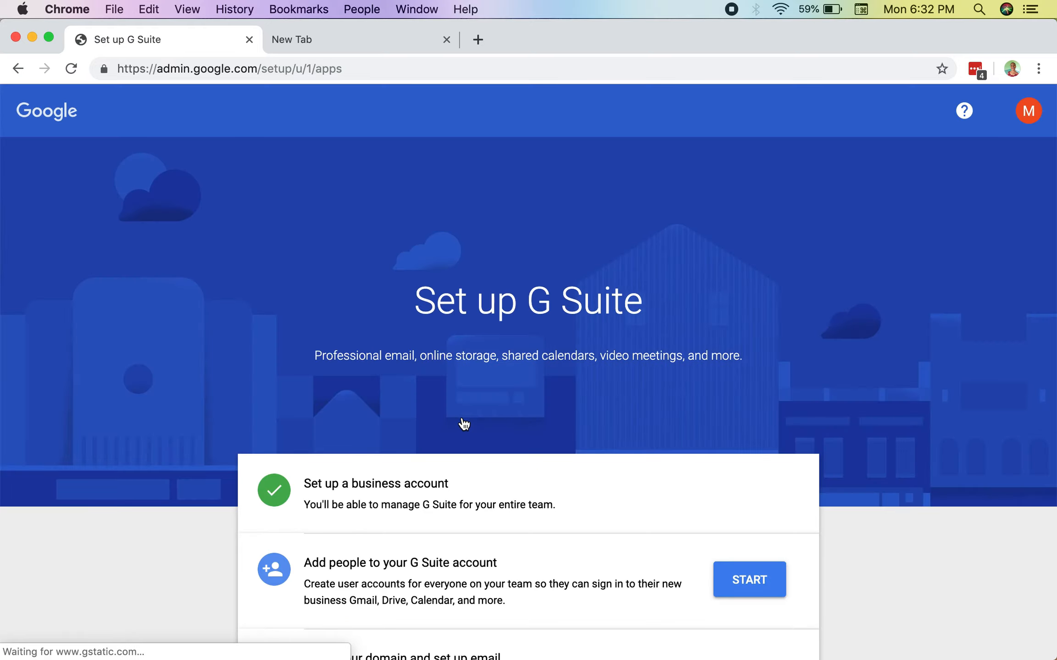
scroll(463, 423, "down", 2)
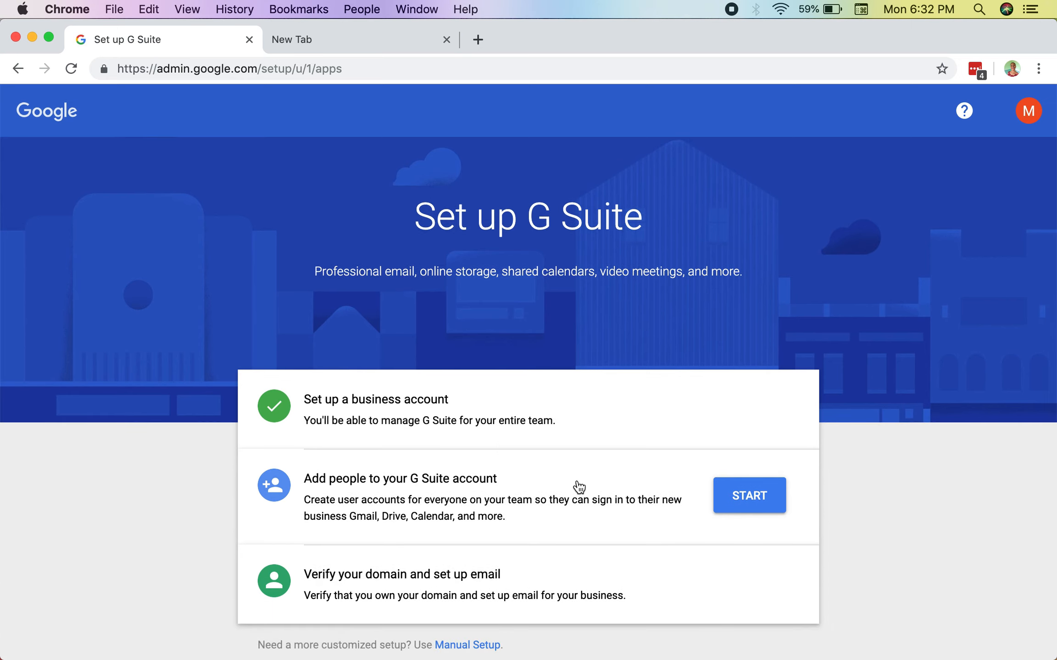
left_click(746, 493)
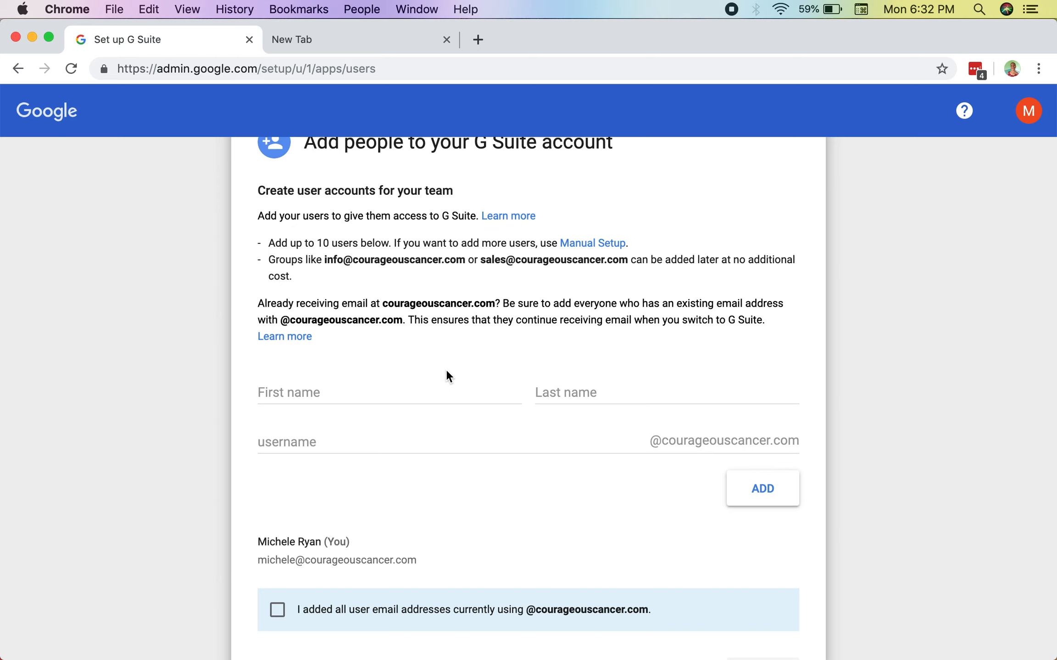
scroll(454, 375, "down", 3)
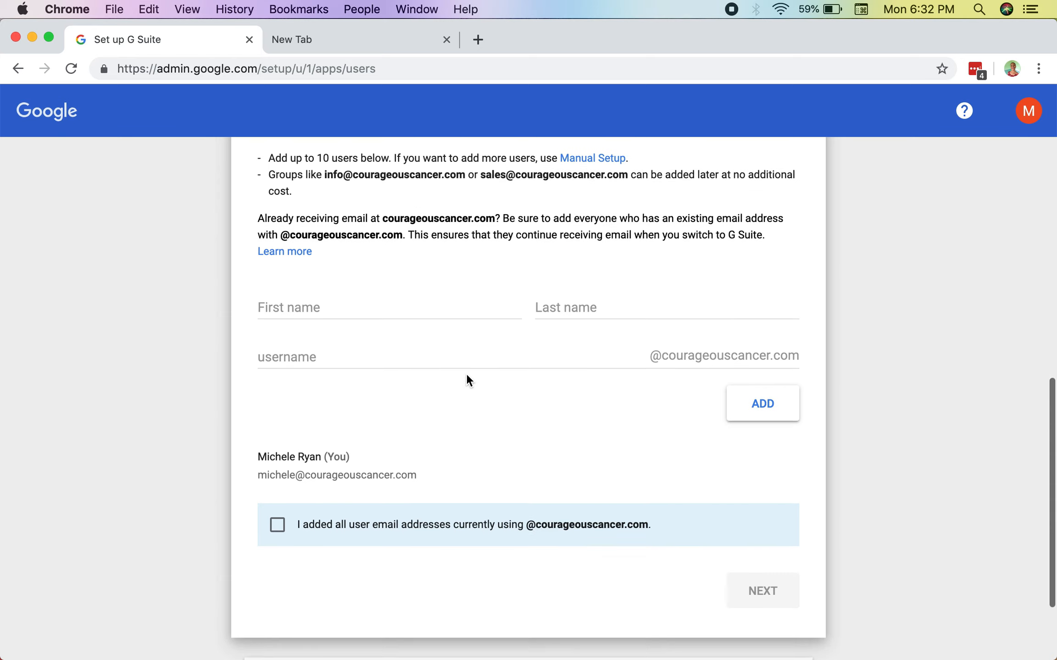
left_click(279, 524)
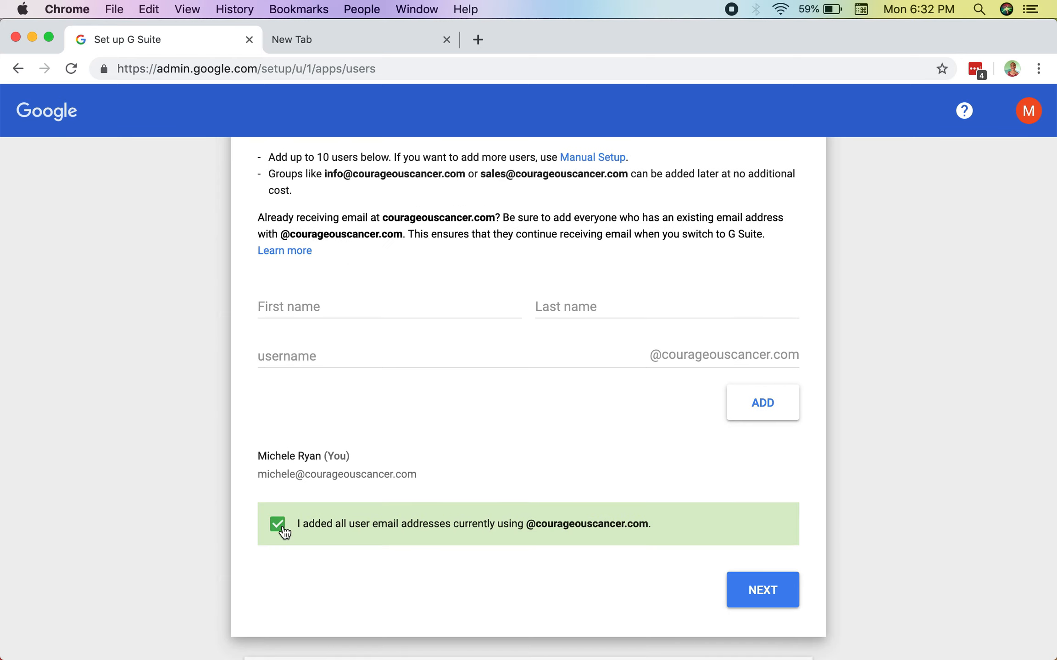
left_click(761, 592)
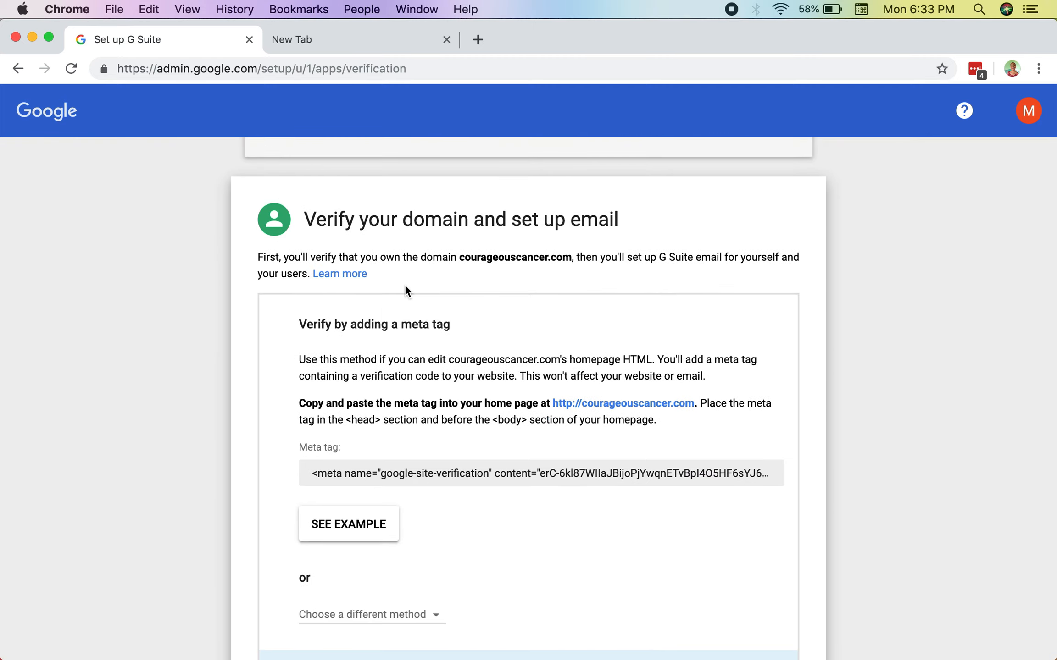
Step: Examine the meta tag instructions for verifying the domain and the MX record tasks listed below them
scroll(387, 370, "down", 5)
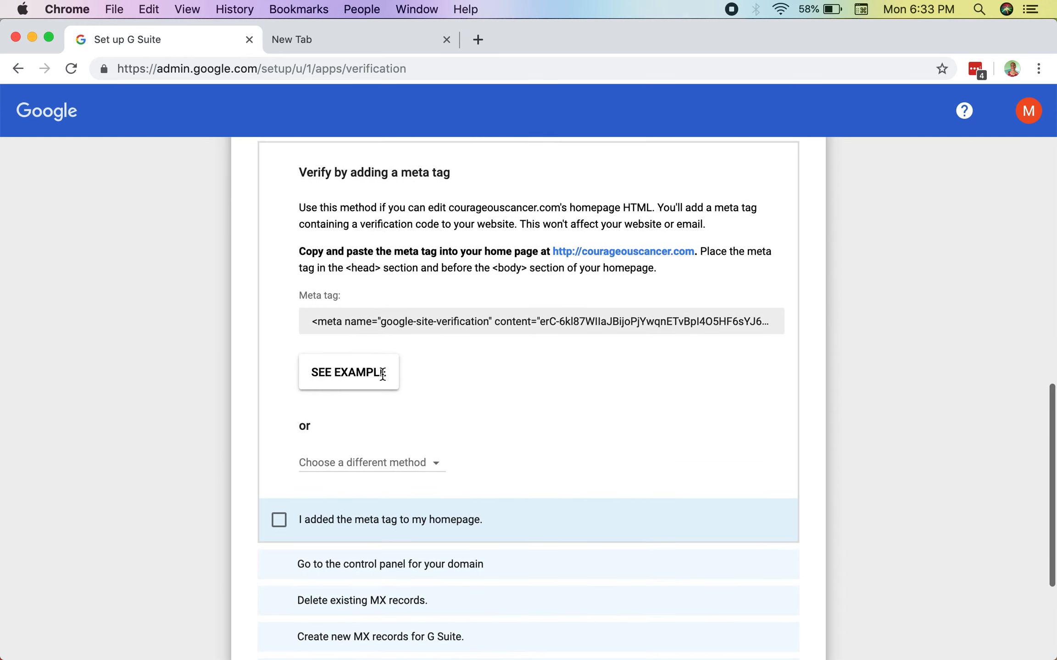
scroll(385, 381, "down", 3)
scroll(386, 448, "up", 6)
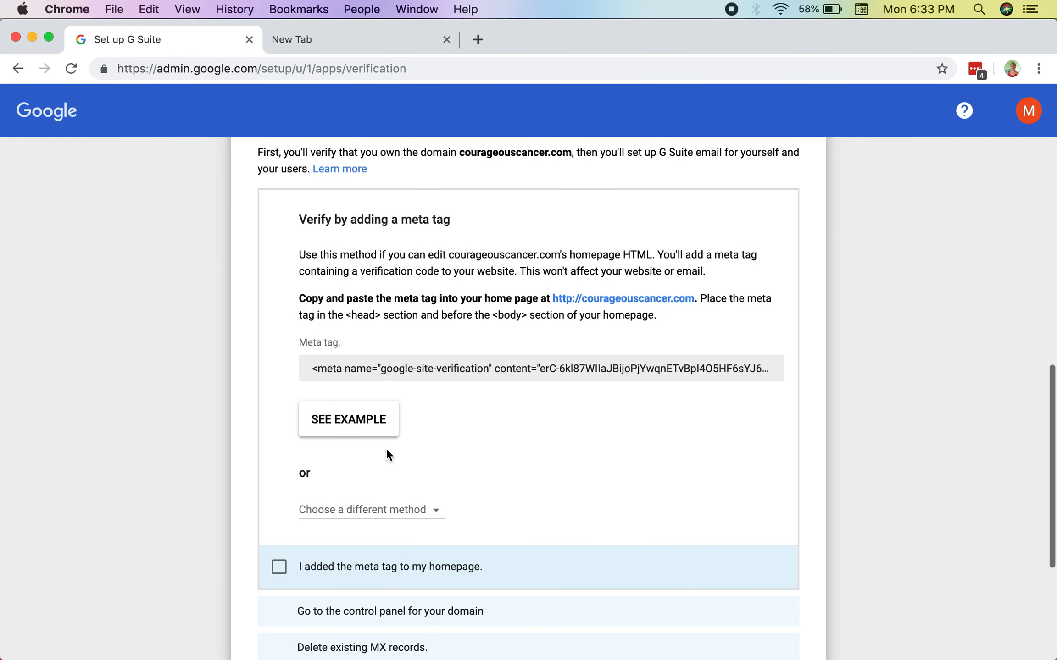
scroll(388, 454, "down", 5)
scroll(372, 176, "up", 5)
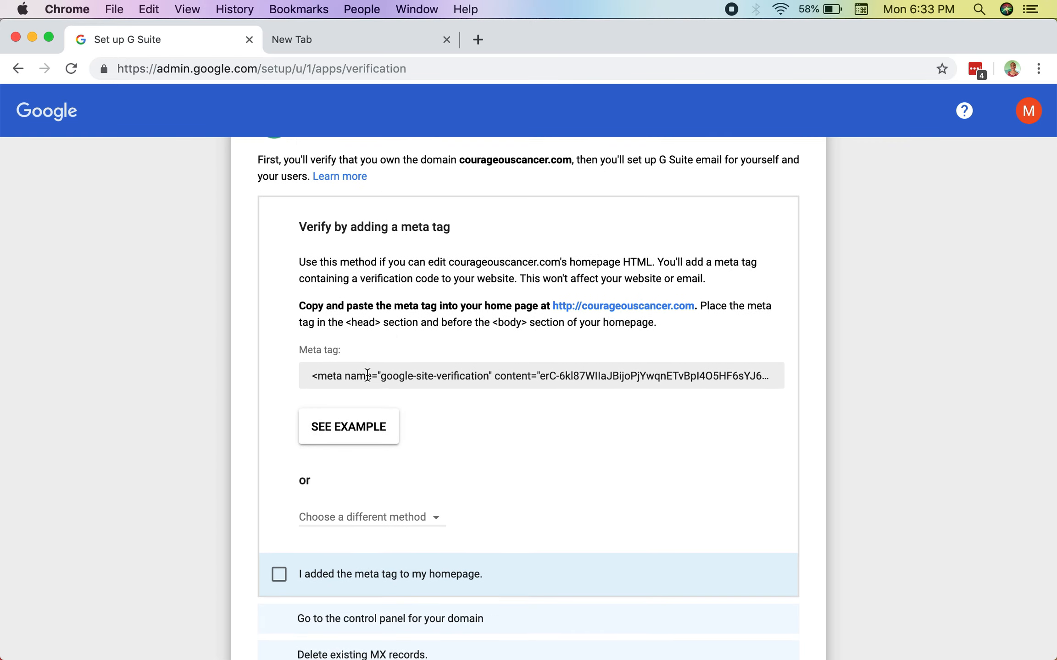
scroll(367, 375, "down", 5)
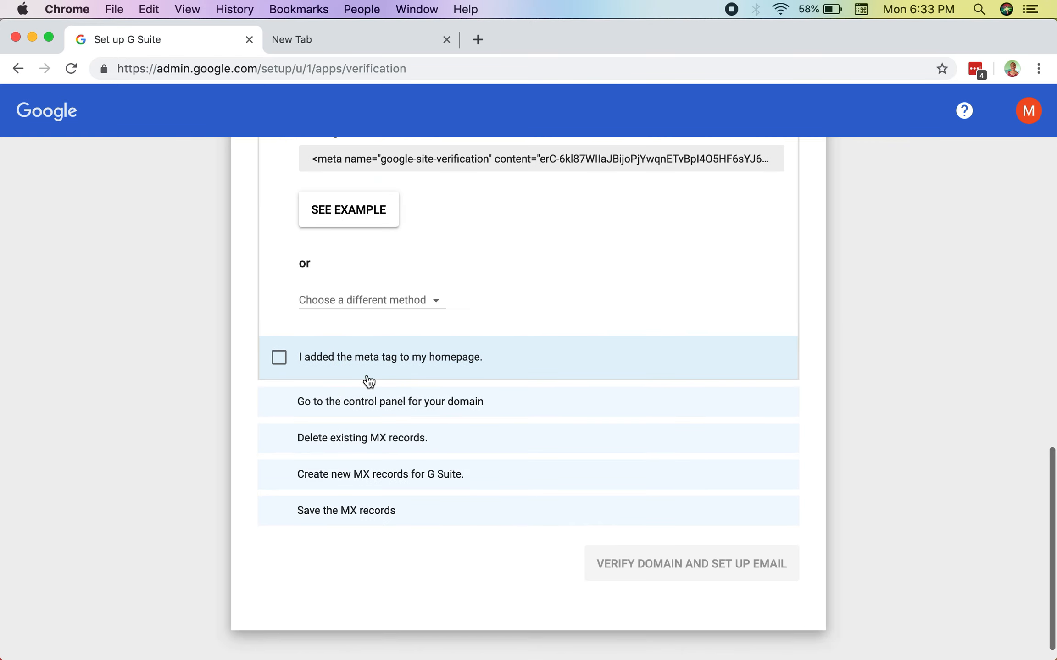
left_click(386, 358)
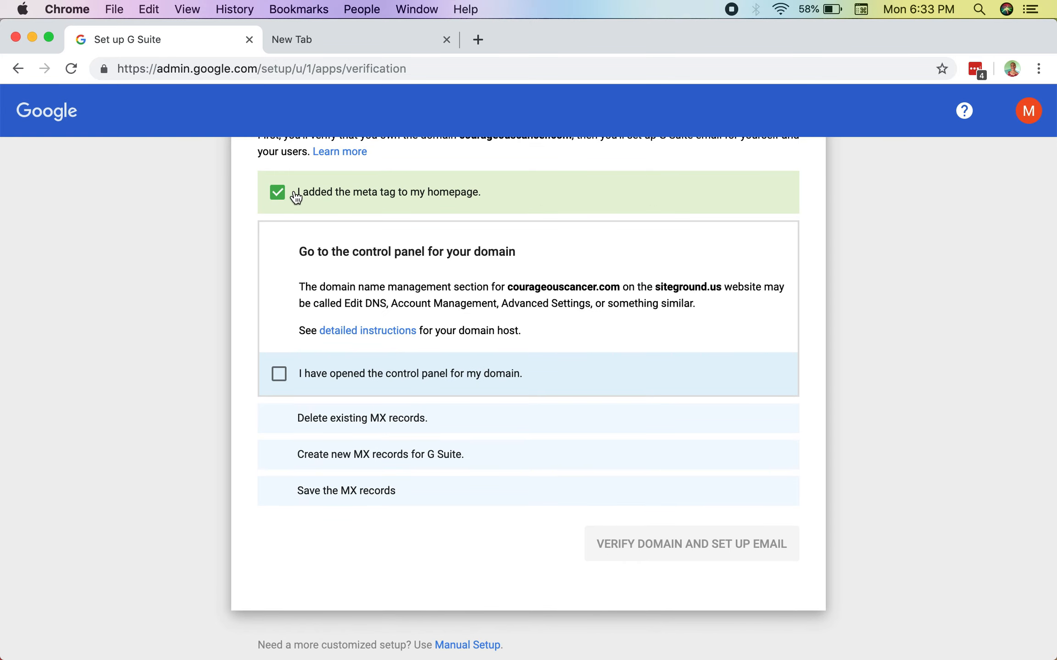
left_click(305, 203)
scroll(344, 392, "down", 5)
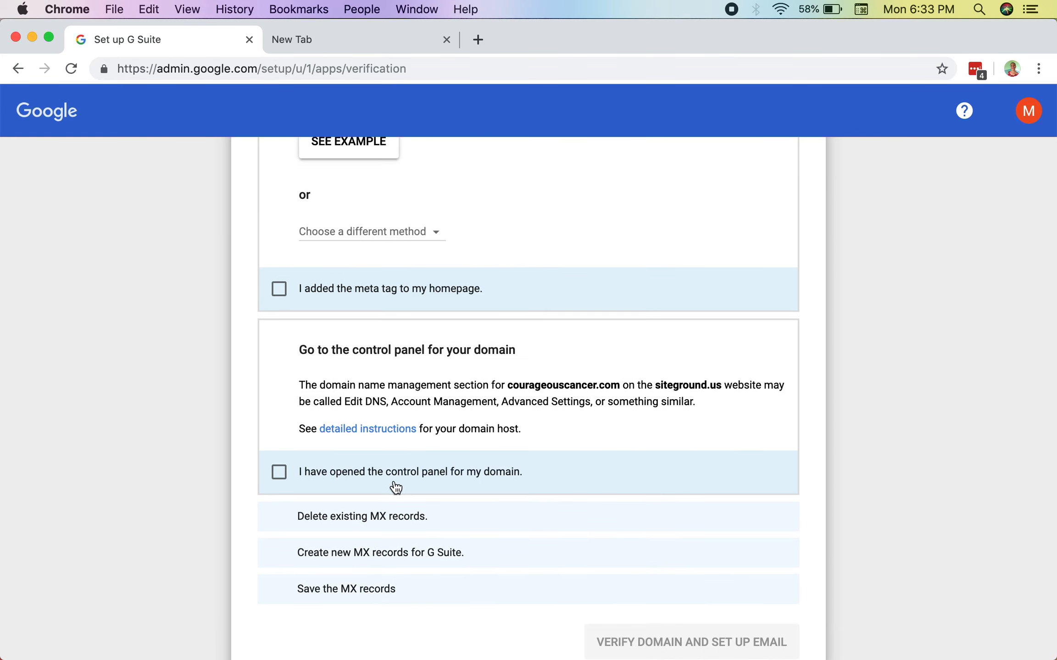
Step: Review the domain control panel instructions and the alternative verification methods offered for courageouscancer.com
scroll(399, 484, "down", 1)
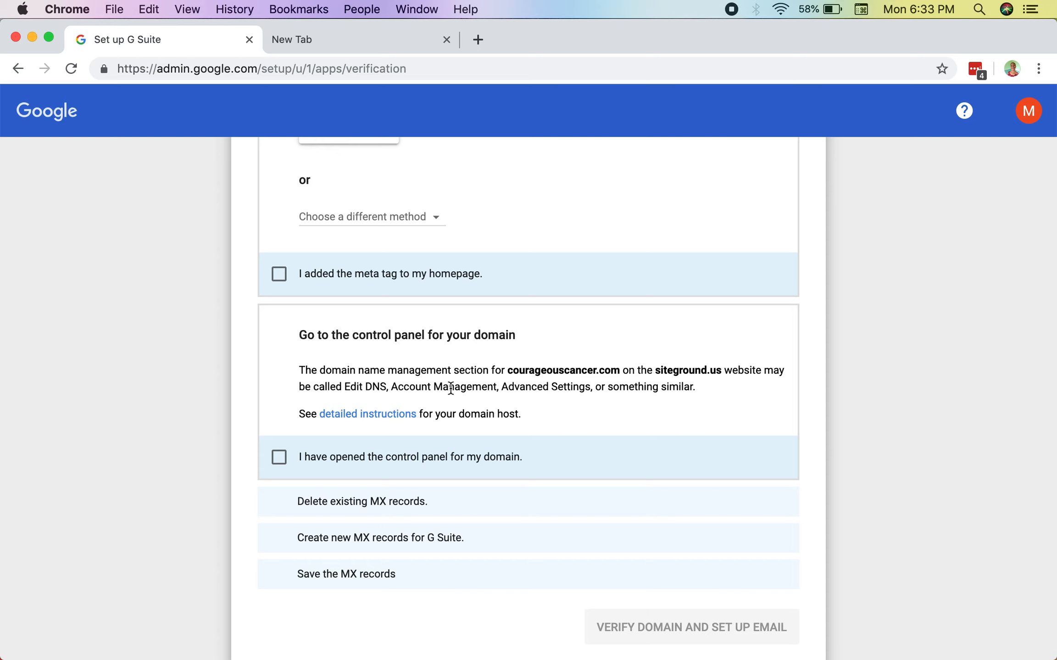
scroll(406, 410, "down", 2)
scroll(412, 422, "up", 7)
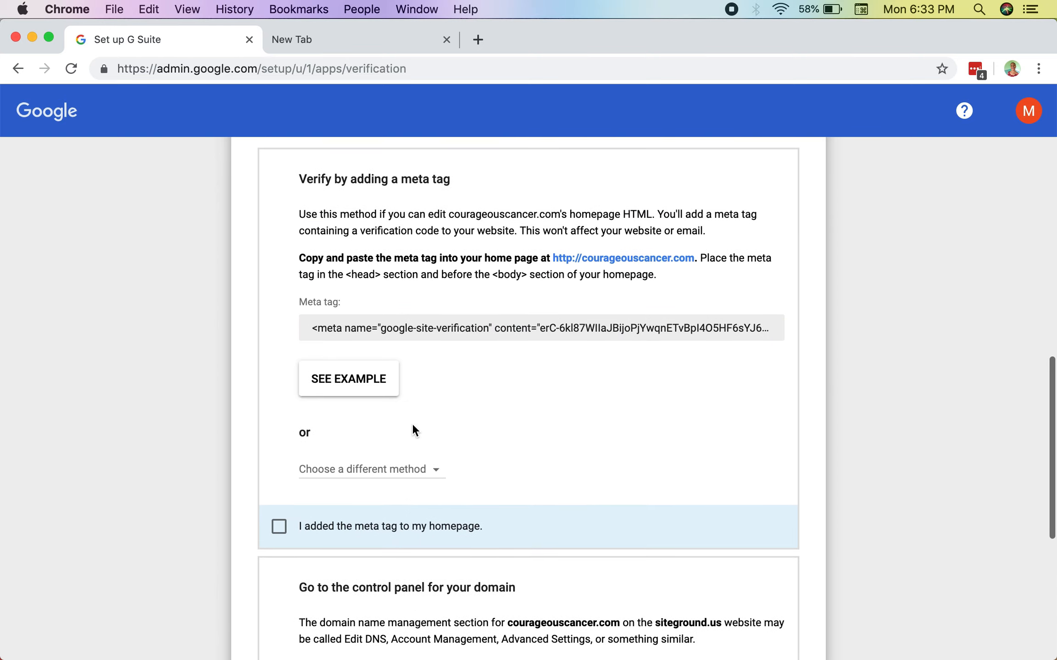
left_click(366, 504)
scroll(367, 507, "down", 2)
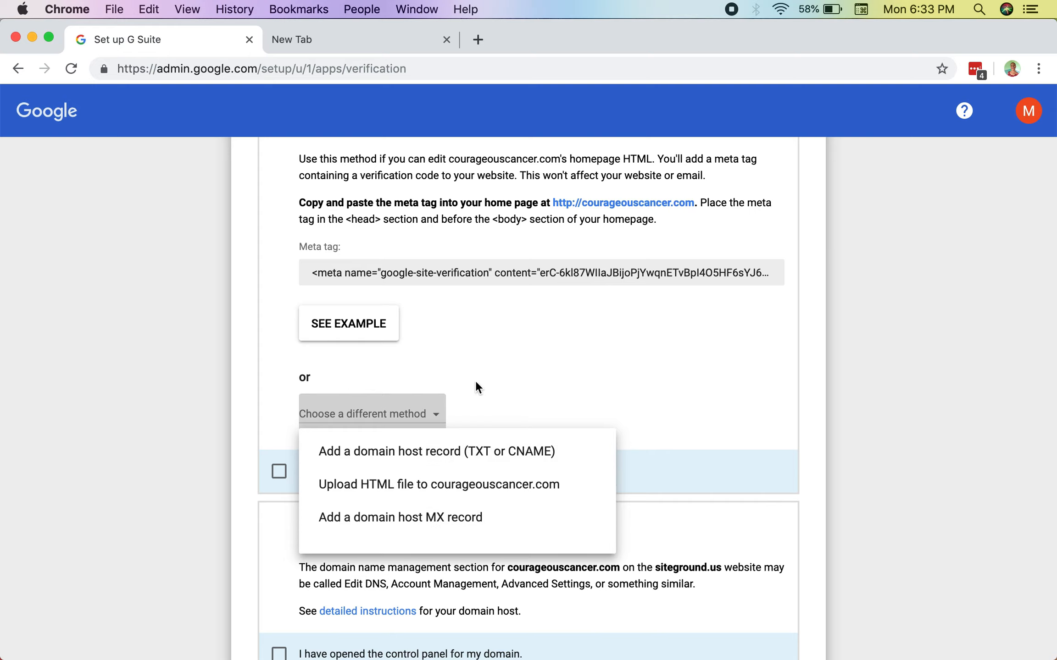
Step: Dismiss the list of alternative methods and copy the complete google-site-verification meta tag
scroll(477, 388, "up", 3)
key("Escape")
left_click_drag(314, 375, 800, 383)
key("super+c")
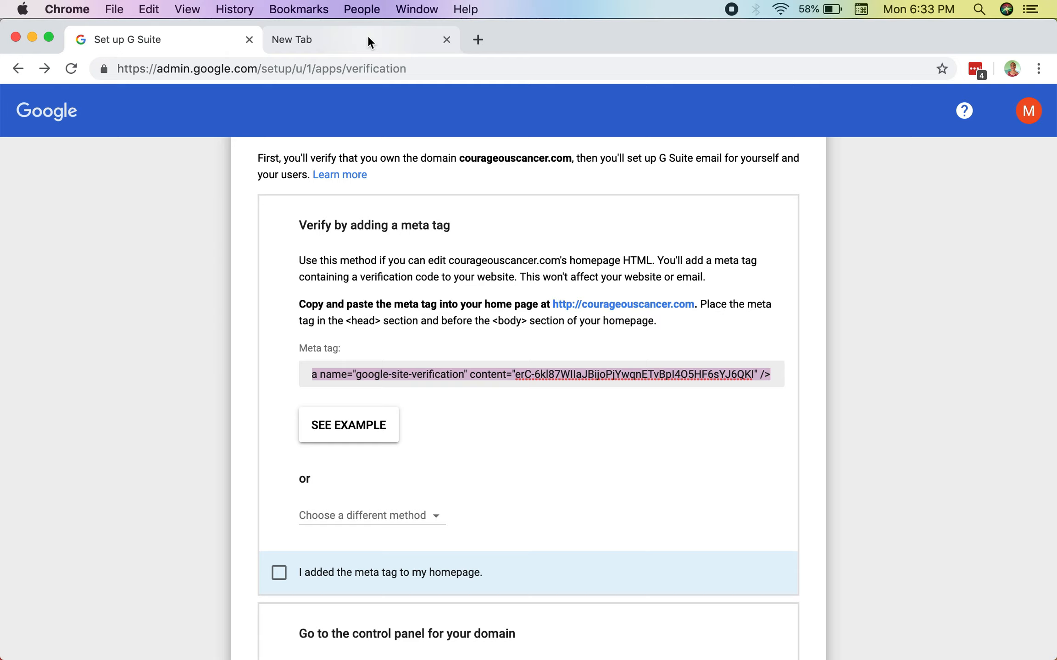
Step: Open the WordPress admin at courageouscancer.com/wp-admin in a separate window of the other browser profile
key("ctrl+Up")
left_click(316, 285)
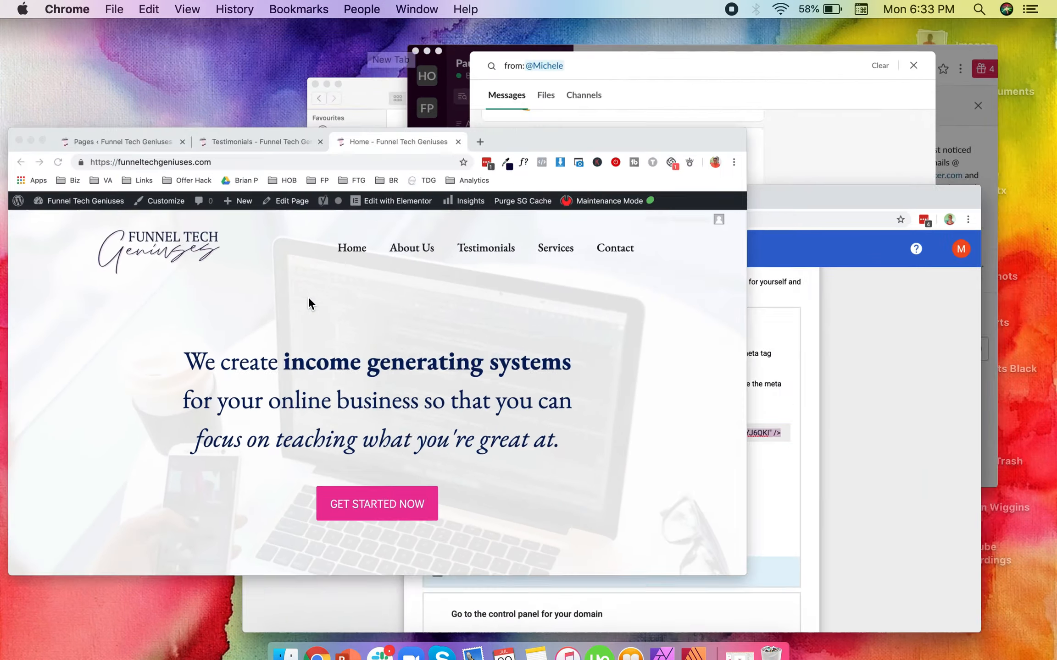
left_click(671, 38)
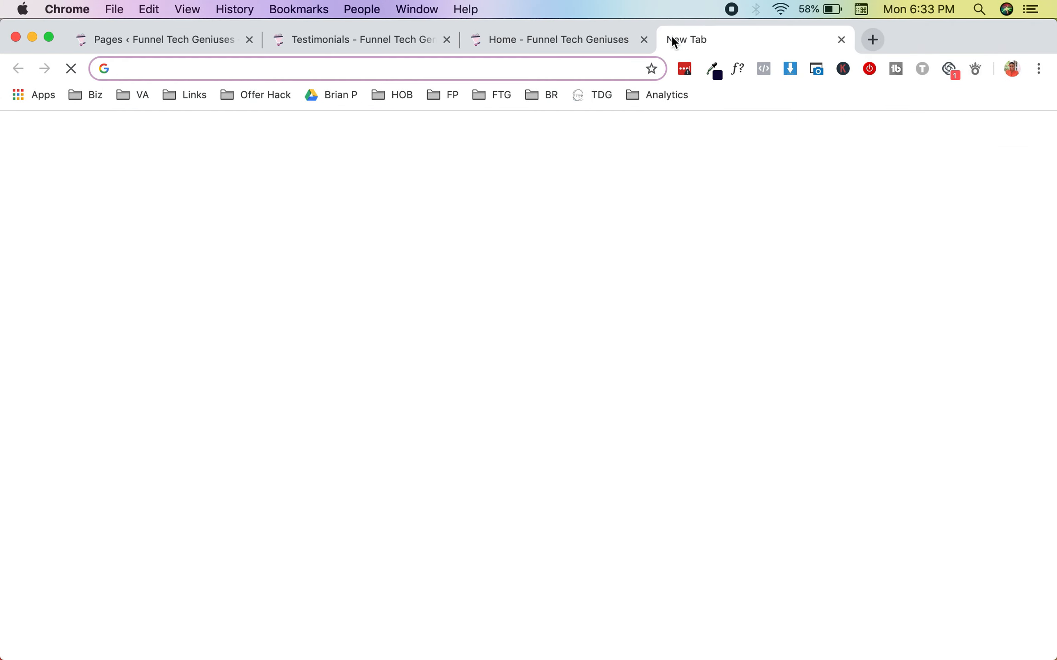
key("super+n")
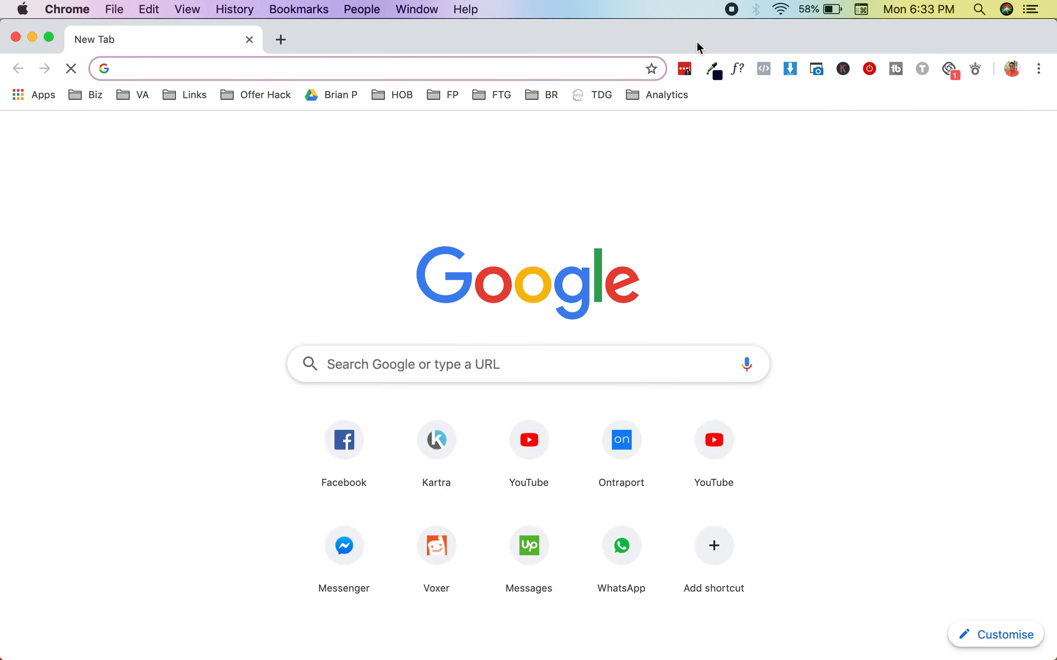
type("coura")
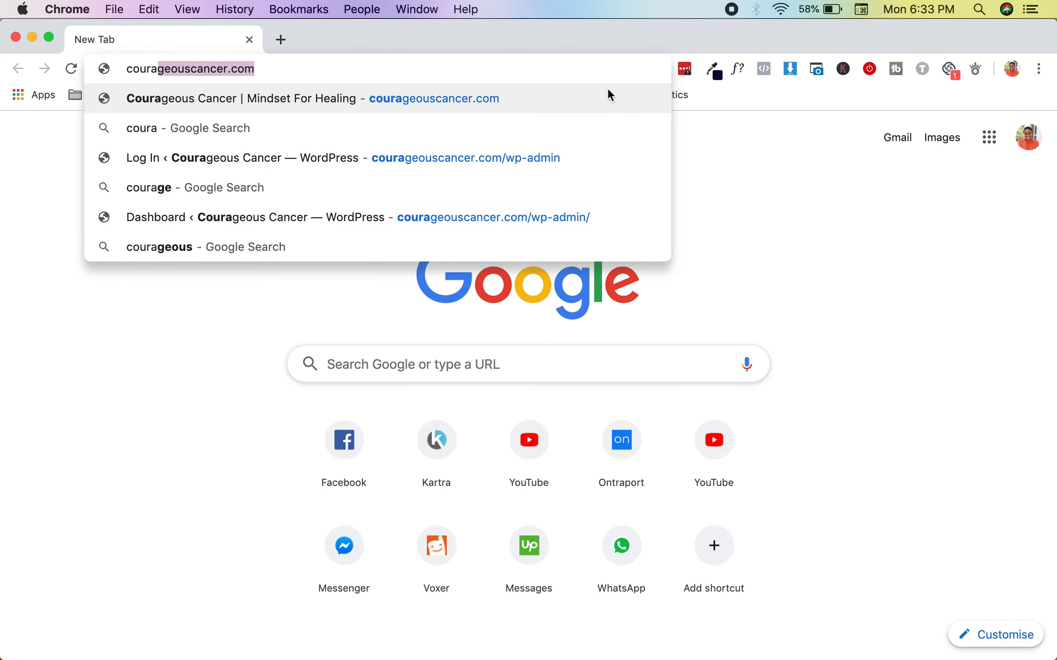
left_click(527, 158)
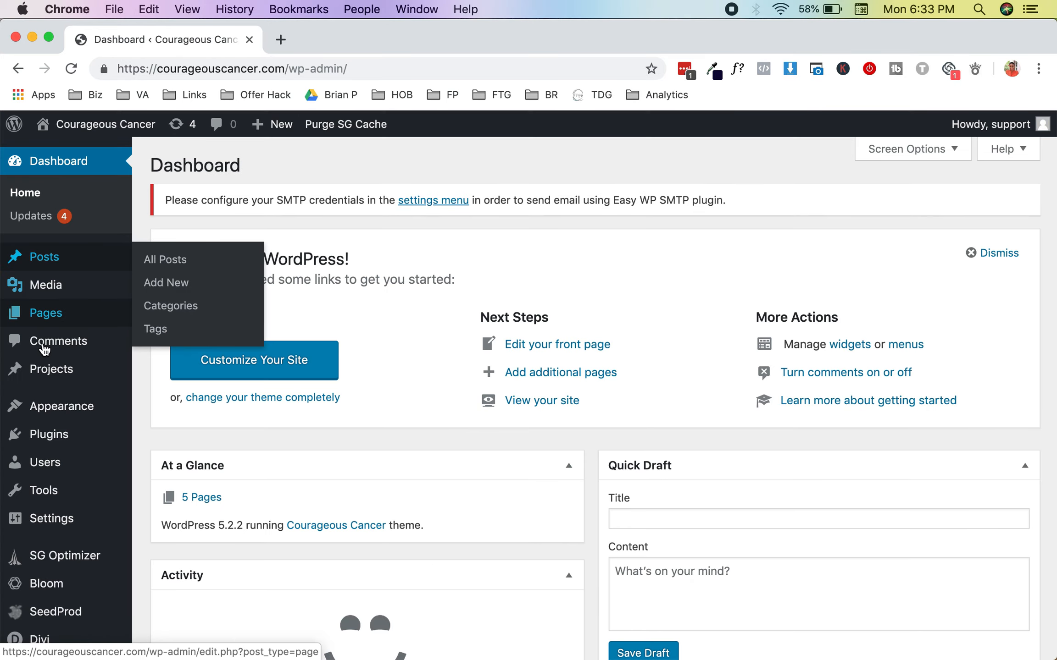
Step: Open the page for adding WordPress plugins and search it for "Header and Footers"
scroll(69, 436, "down", 3)
mouse_move(82, 415)
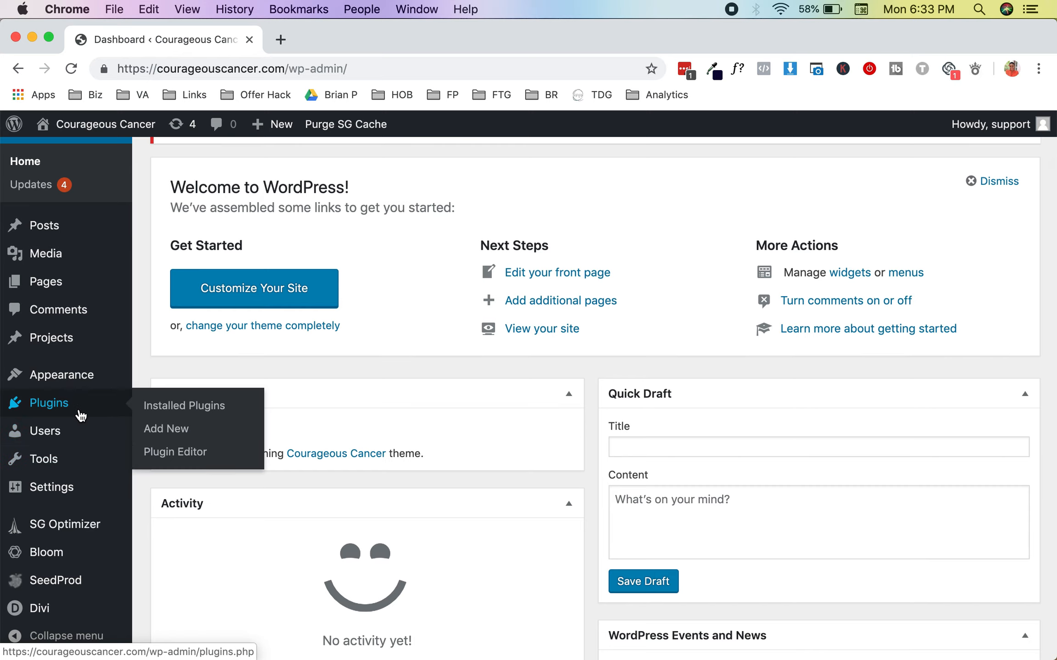
mouse_move(81, 468)
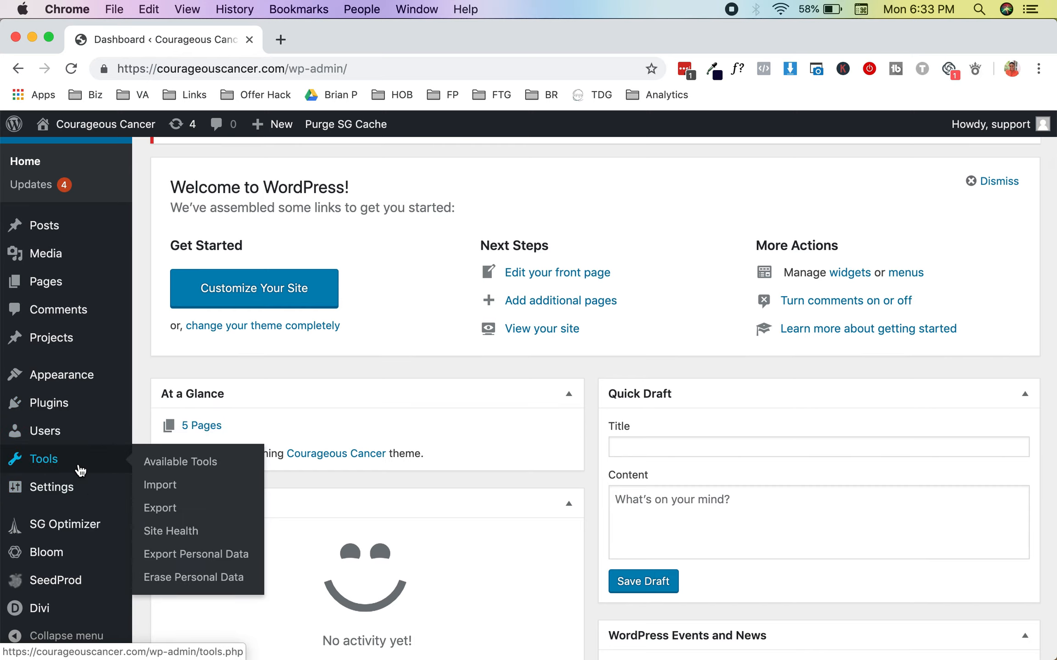
left_click(158, 440)
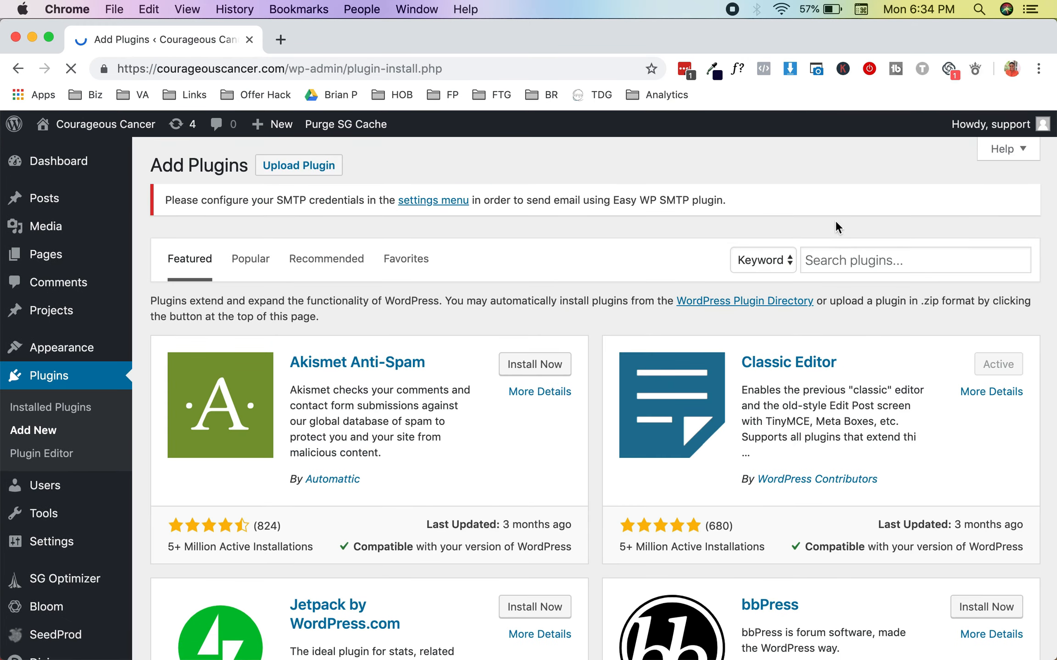
left_click(822, 261)
type("Header and Footers")
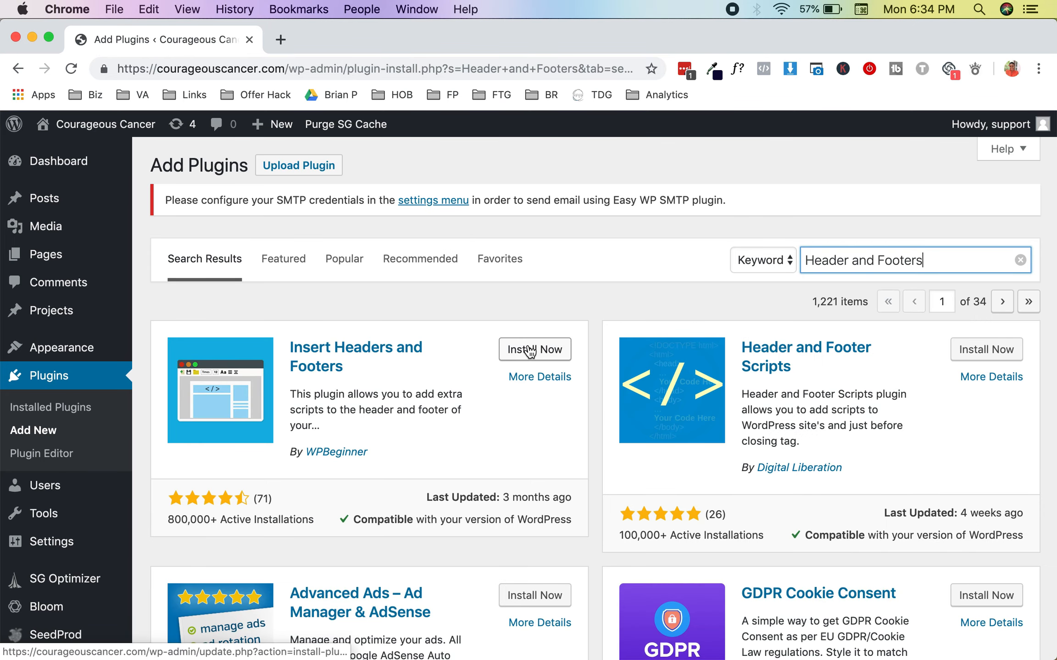
Step: Install and activate the Insert Headers and Footers plugin by WPBeginner
scroll(530, 351, "down", 2)
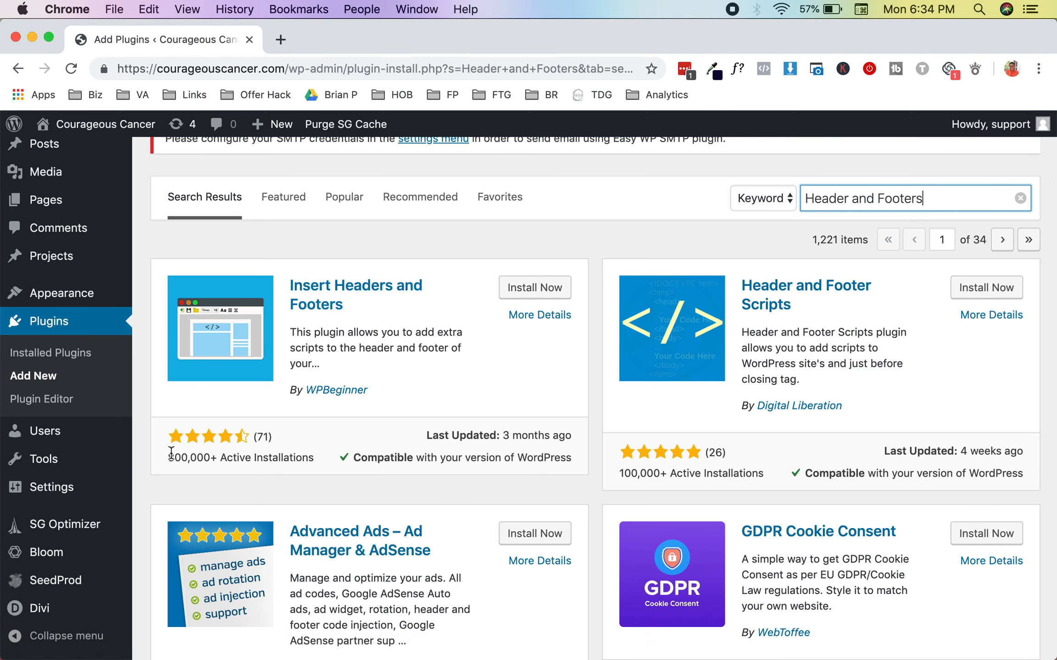
left_click(510, 289)
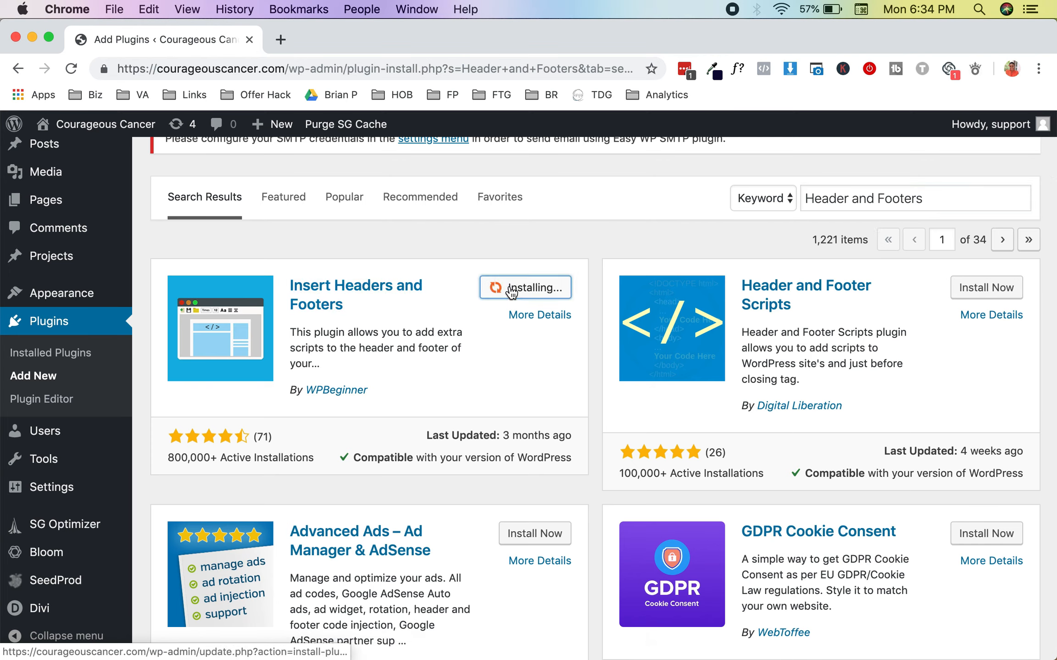
left_click(530, 296)
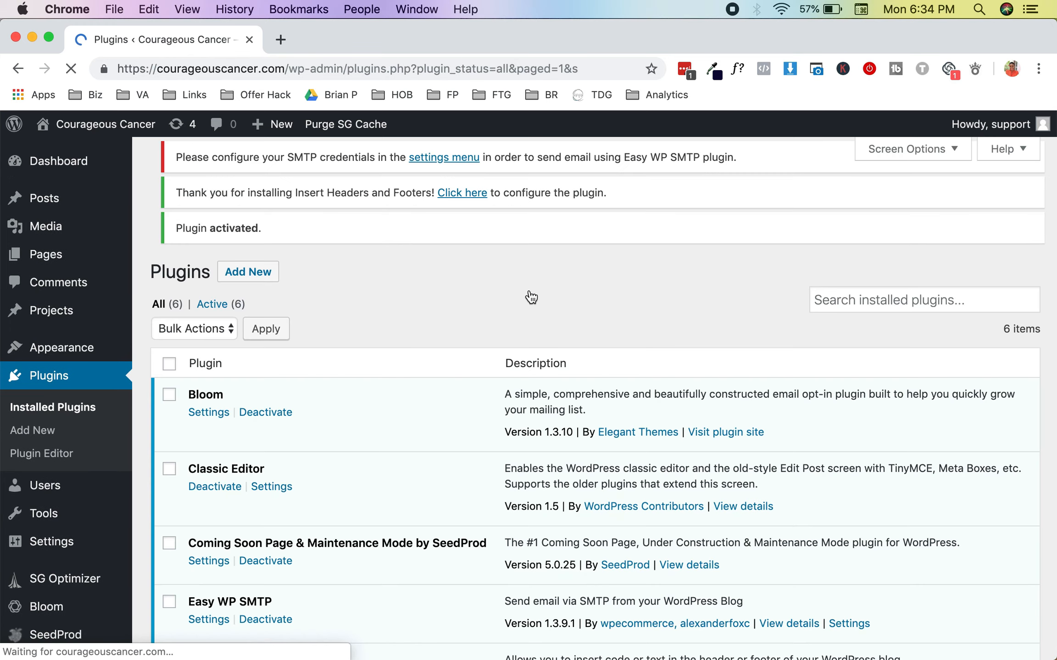
Step: Paste the copied google-site-verification meta tag into Scripts in Header in the Insert Headers and Footers settings and save
scroll(48, 449, "down", 5)
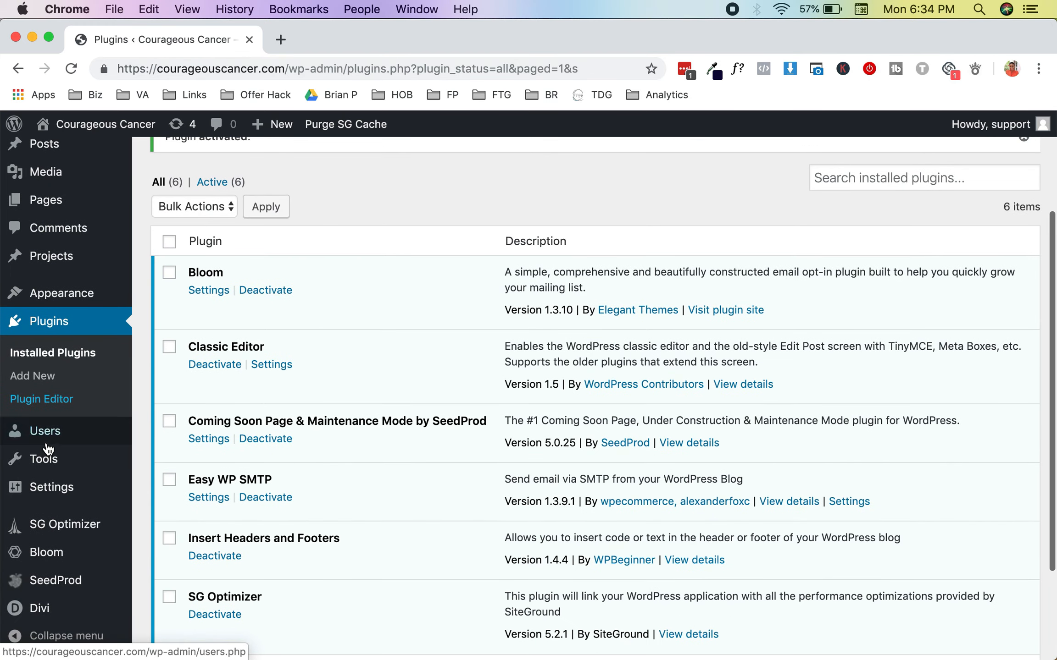
mouse_move(71, 486)
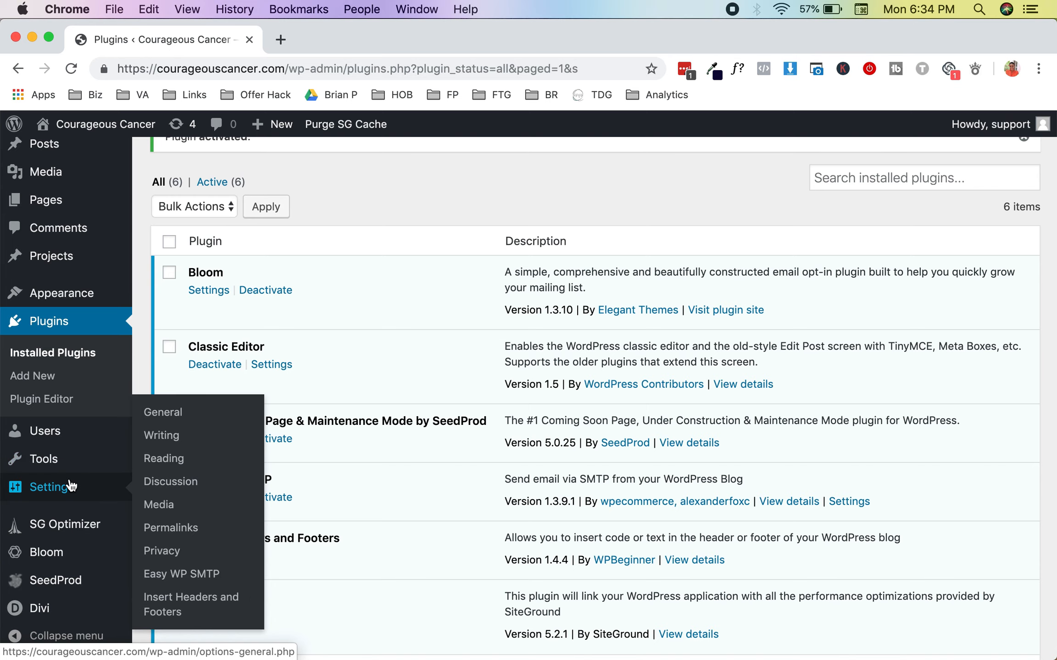
left_click(158, 605)
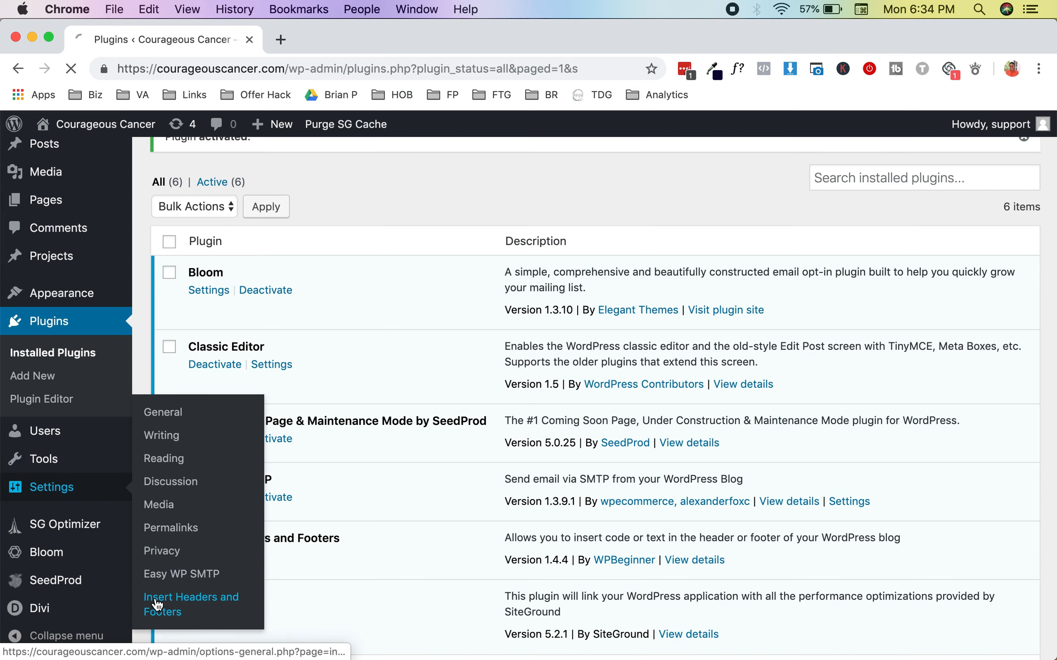
left_click(259, 347)
type("<meta name=\"google-site-verification\" content=\"erC-6kl87WIIaJBijoPjYwqnETvBpI4O5HF6sYJ6QKI\" />")
scroll(260, 346, "down", 3)
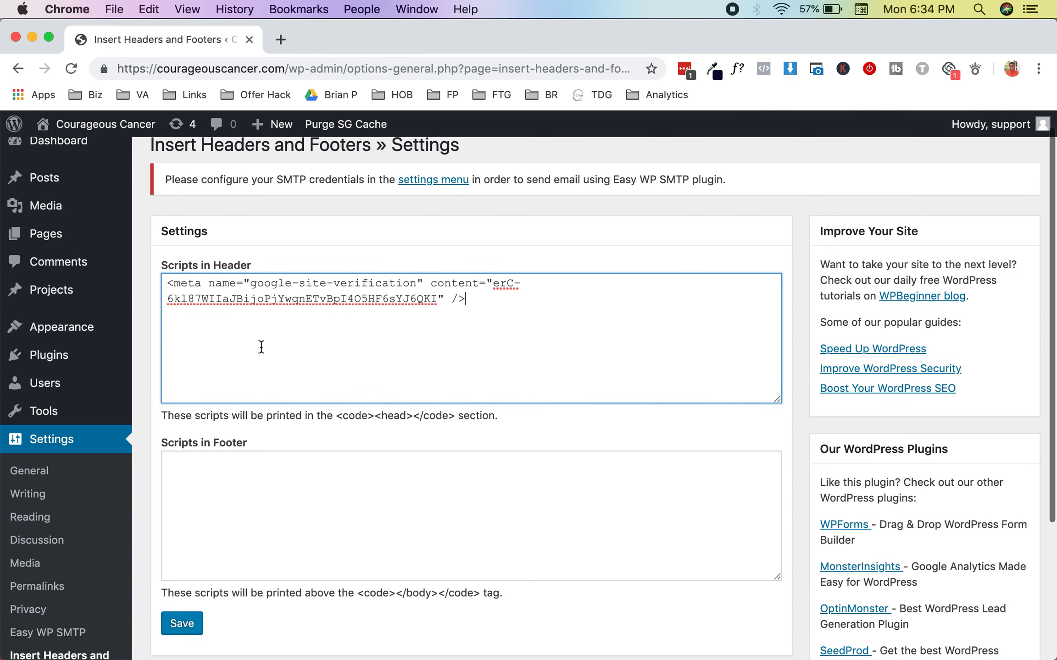
left_click(186, 568)
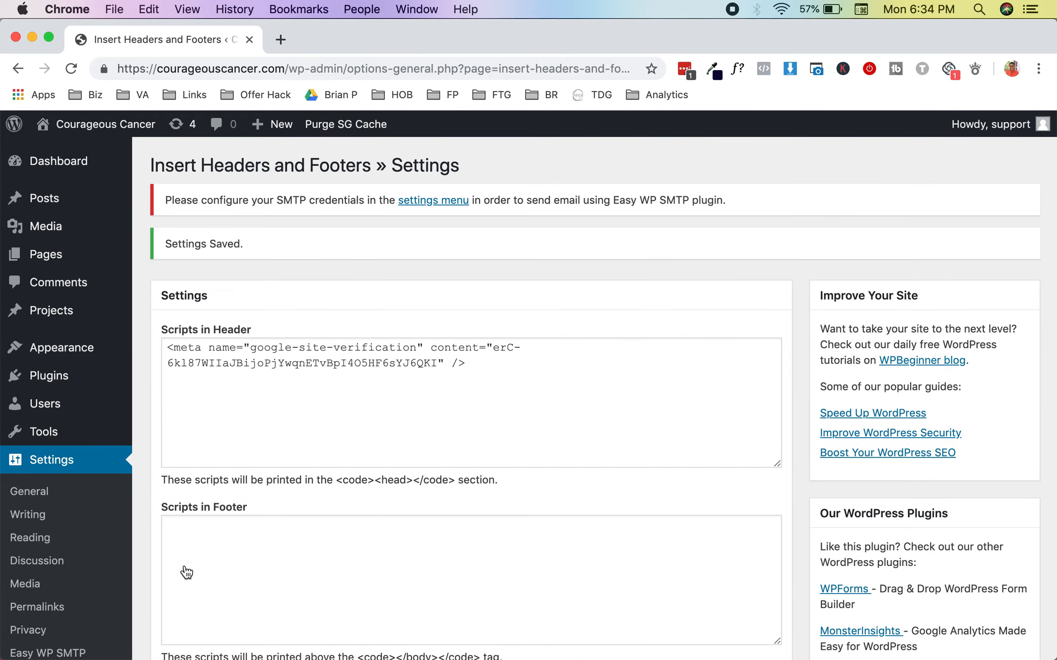
Step: Return to the G Suite setup window, switch domain verification to the TXT record method, and check the other methods offered
key("ctrl+Up")
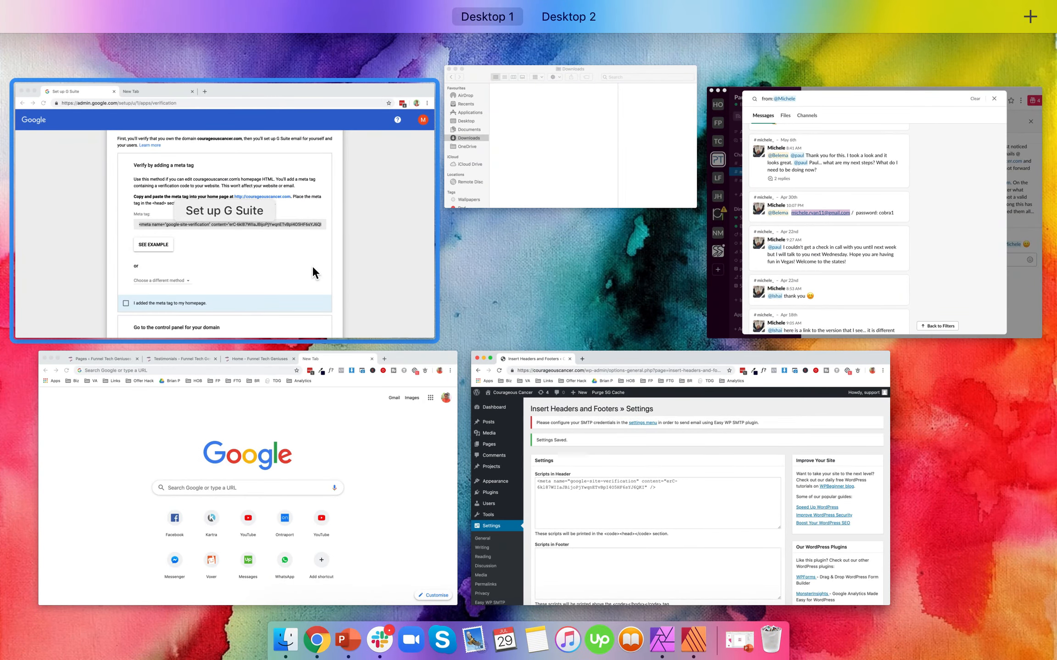
left_click(313, 267)
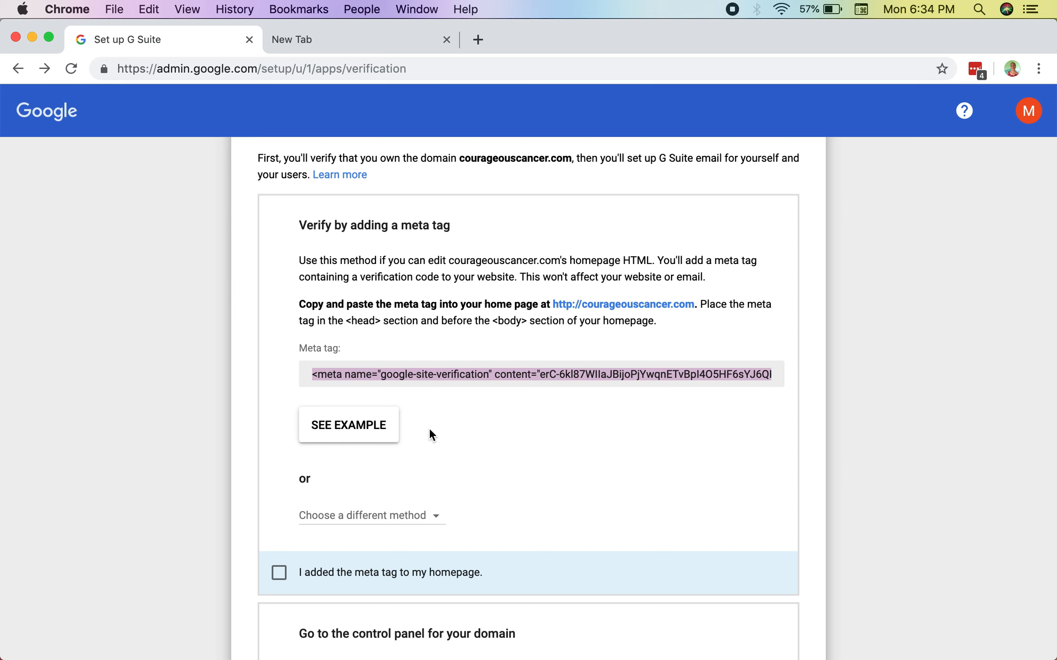
scroll(428, 427, "down", 2)
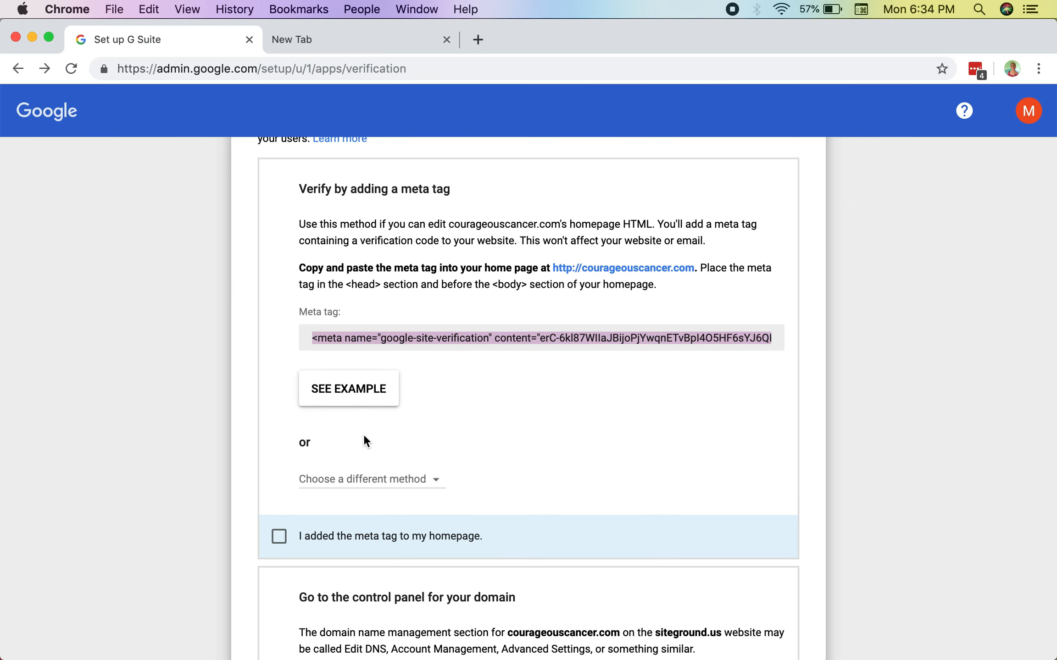
scroll(364, 440, "down", 1)
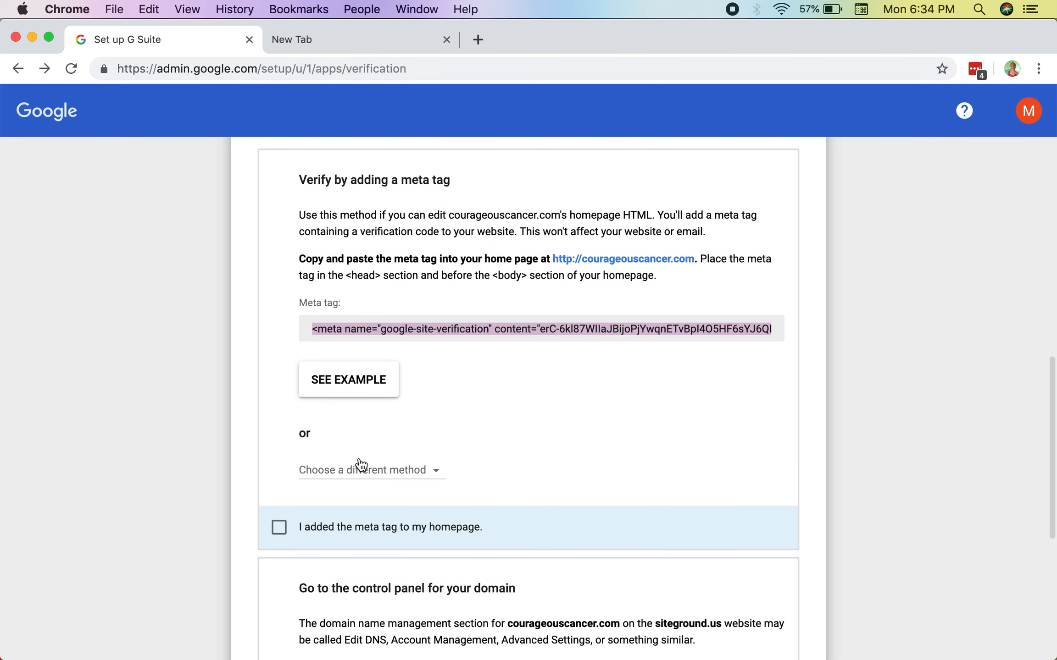
left_click(361, 465)
left_click(400, 522)
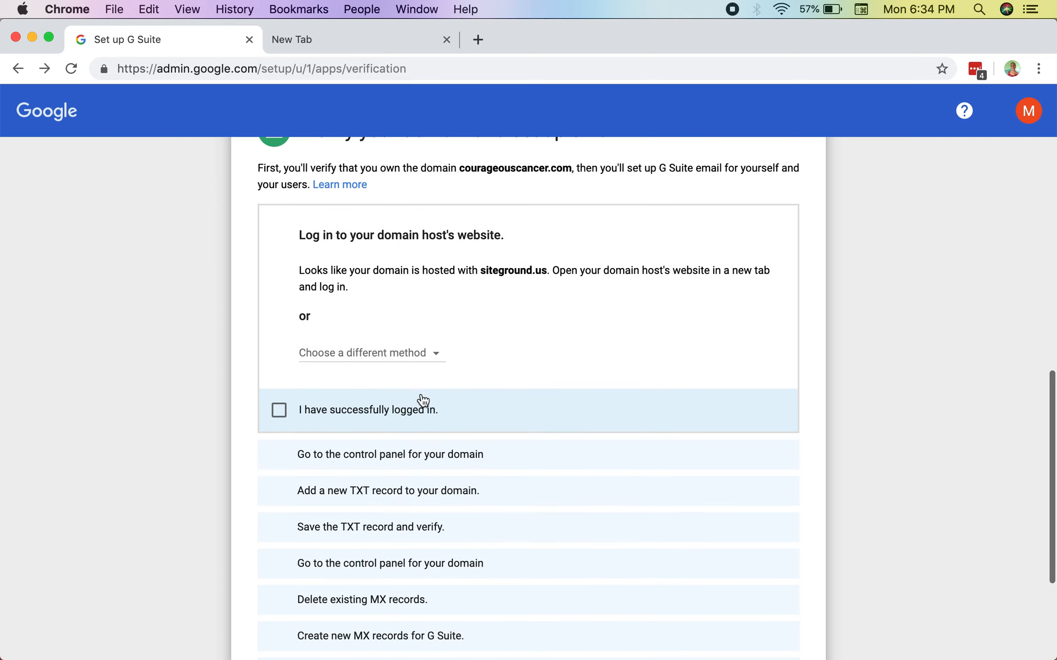
left_click(384, 351)
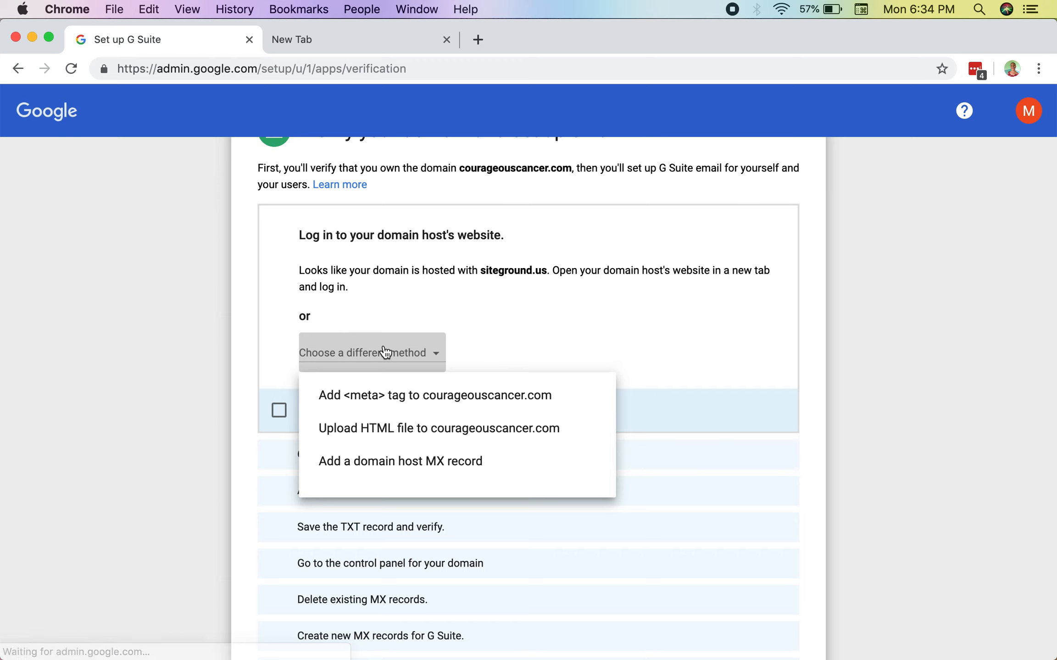
left_click(444, 302)
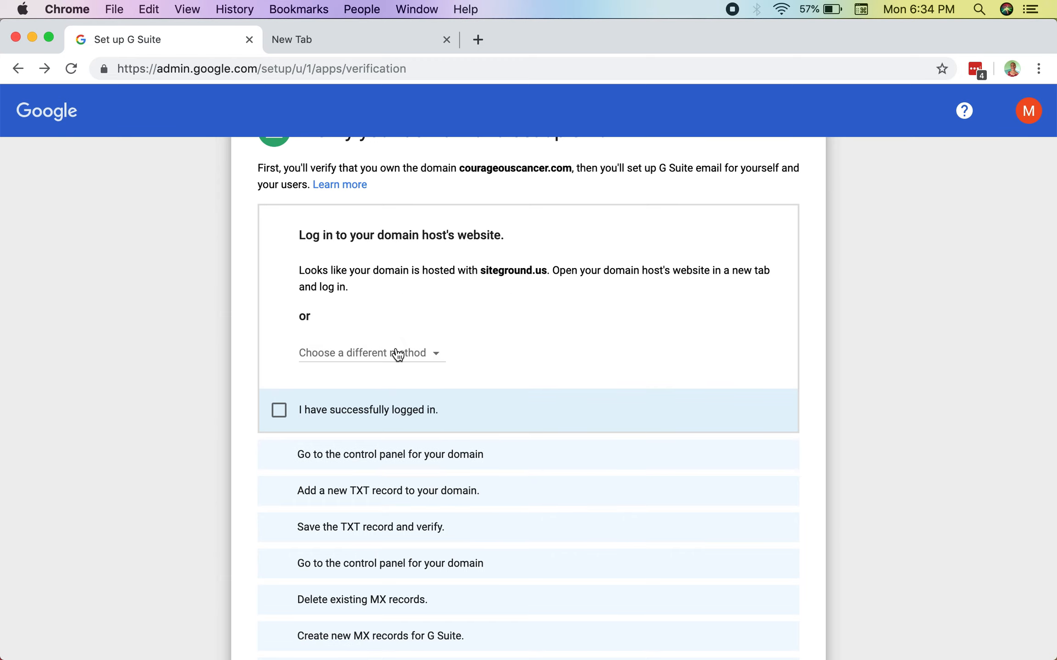
scroll(397, 355, "up", 1)
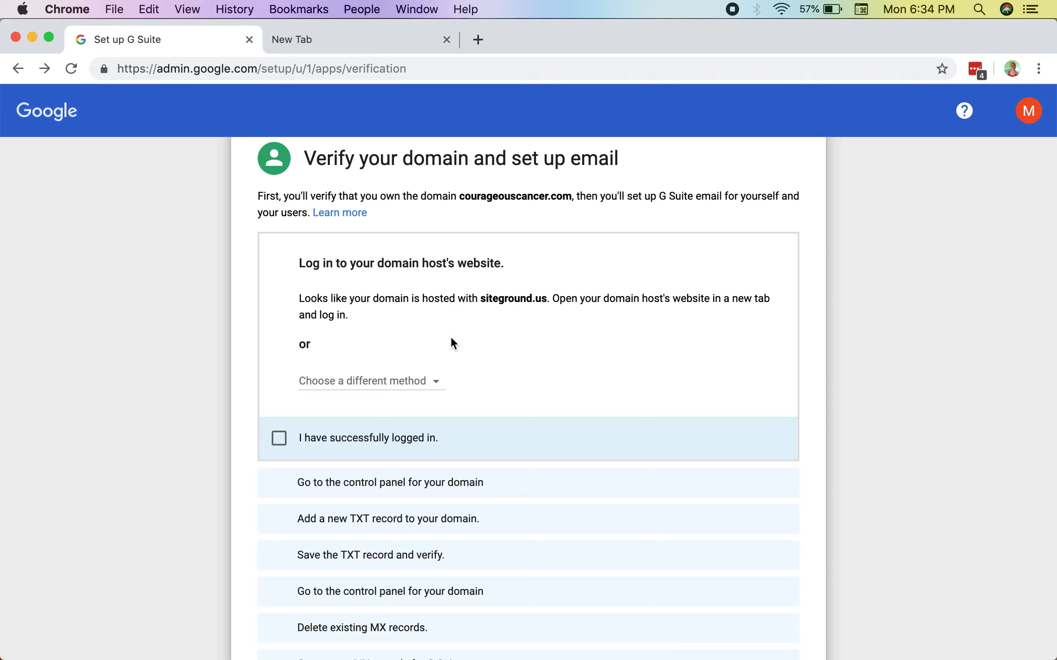
Step: Close the unused new tab beside the G Suite setup and the browser window holding the Funnel Tech Geniuses pages
left_click(412, 41)
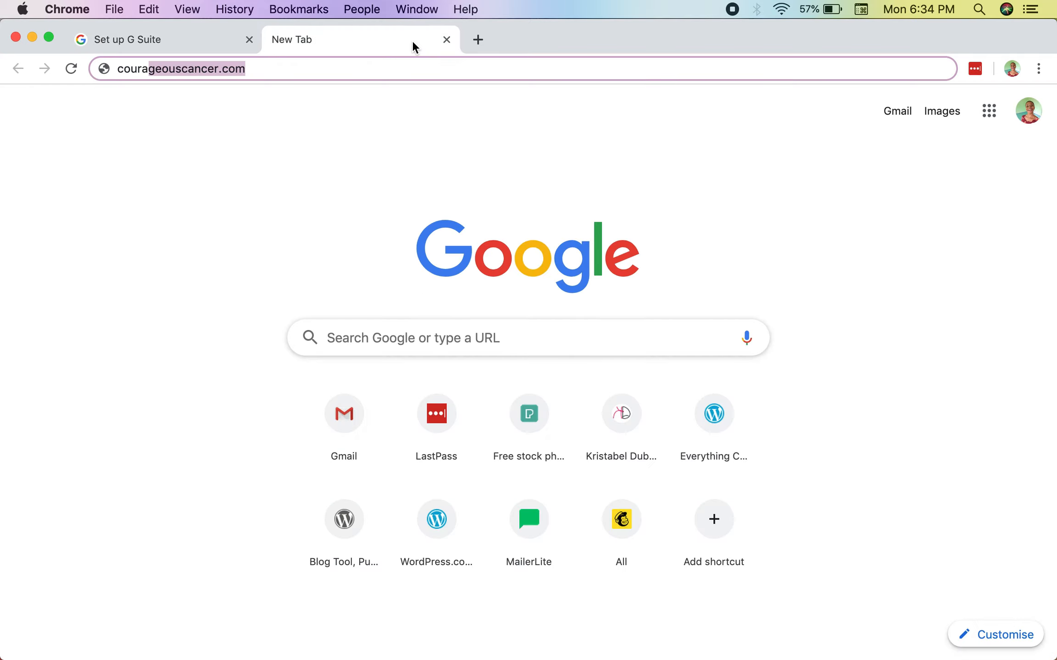
left_click(447, 40)
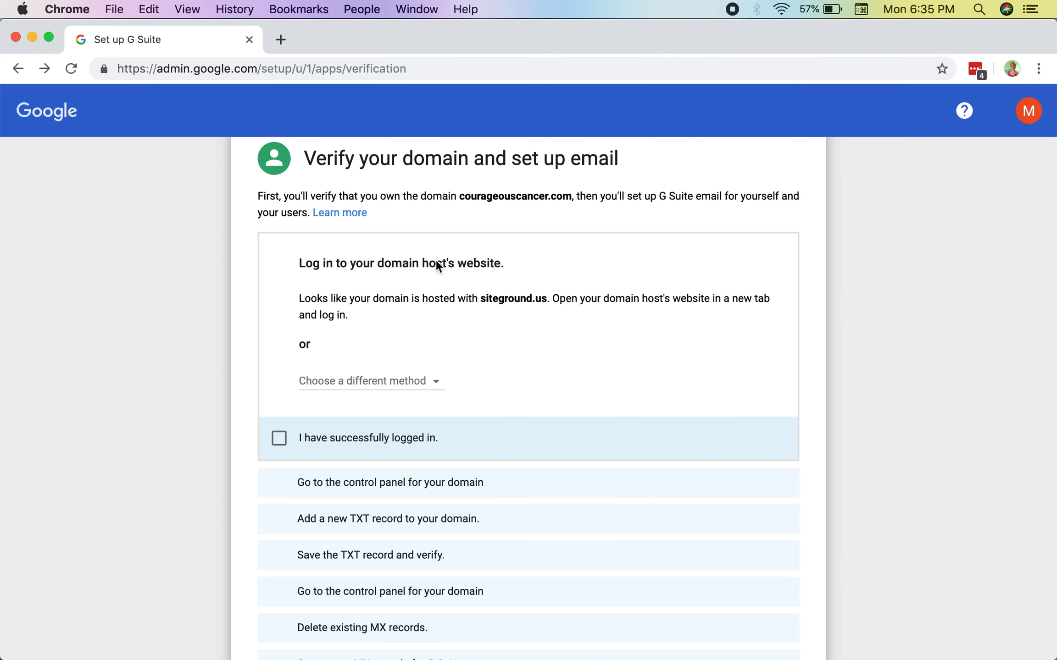
key("ctrl+Up")
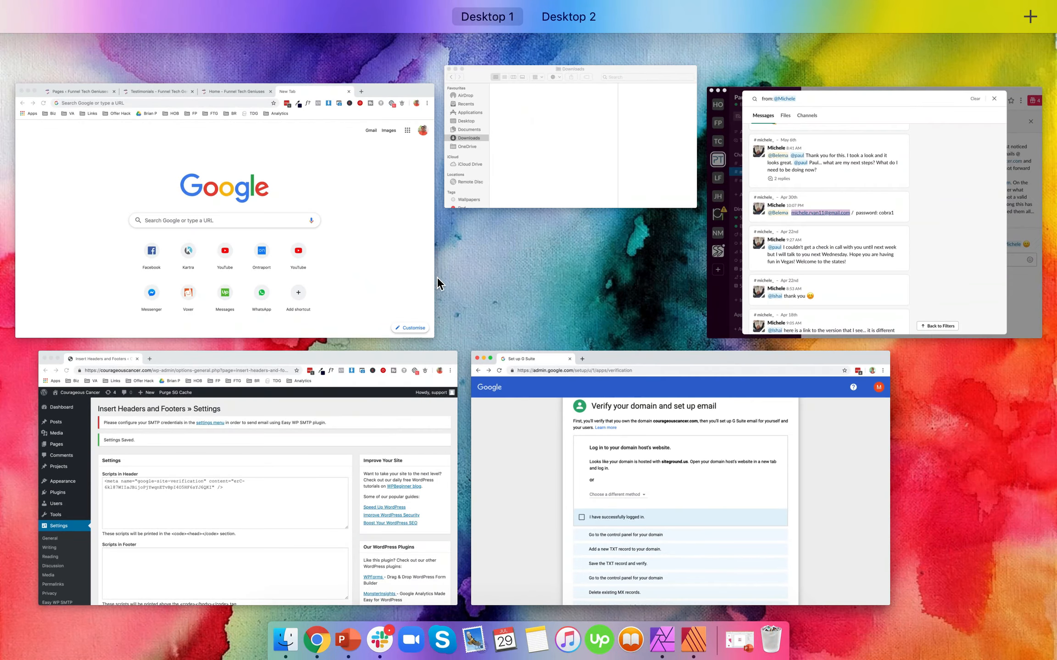
left_click(393, 205)
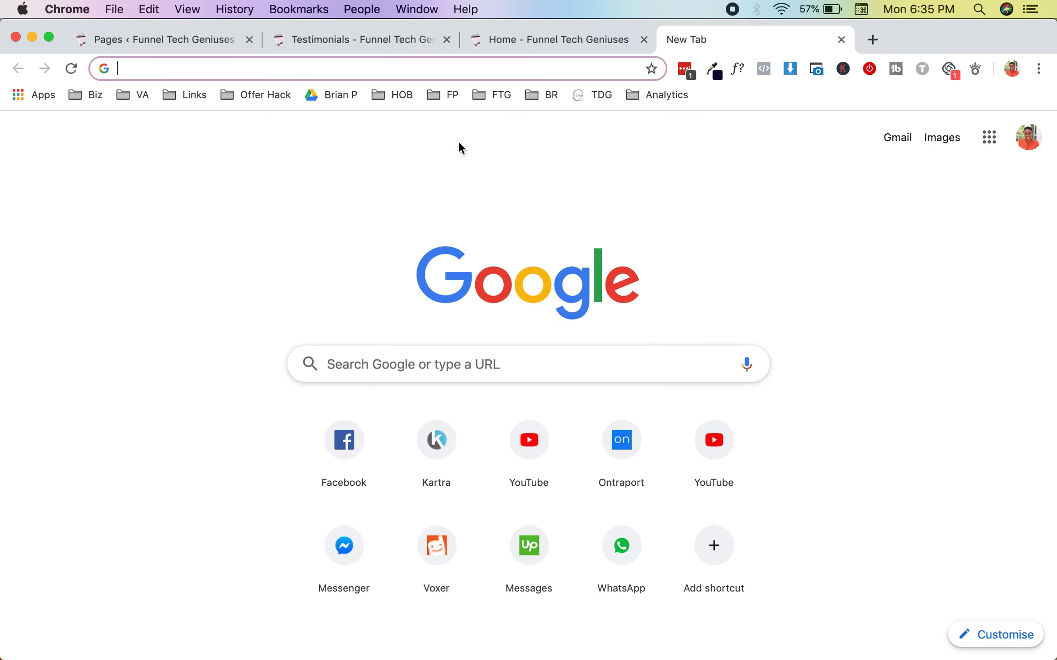
left_click(15, 37)
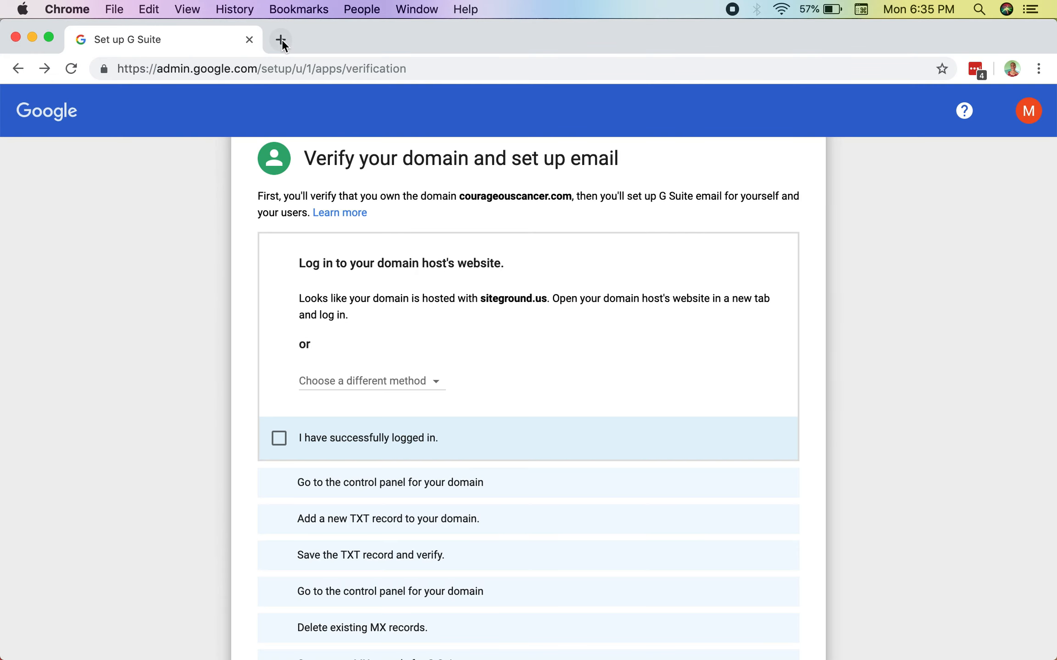
Step: Open siteground.com in a new tab of the WordPress window and sign in with the prefilled account credentials
key("ctrl+Up")
left_click(335, 269)
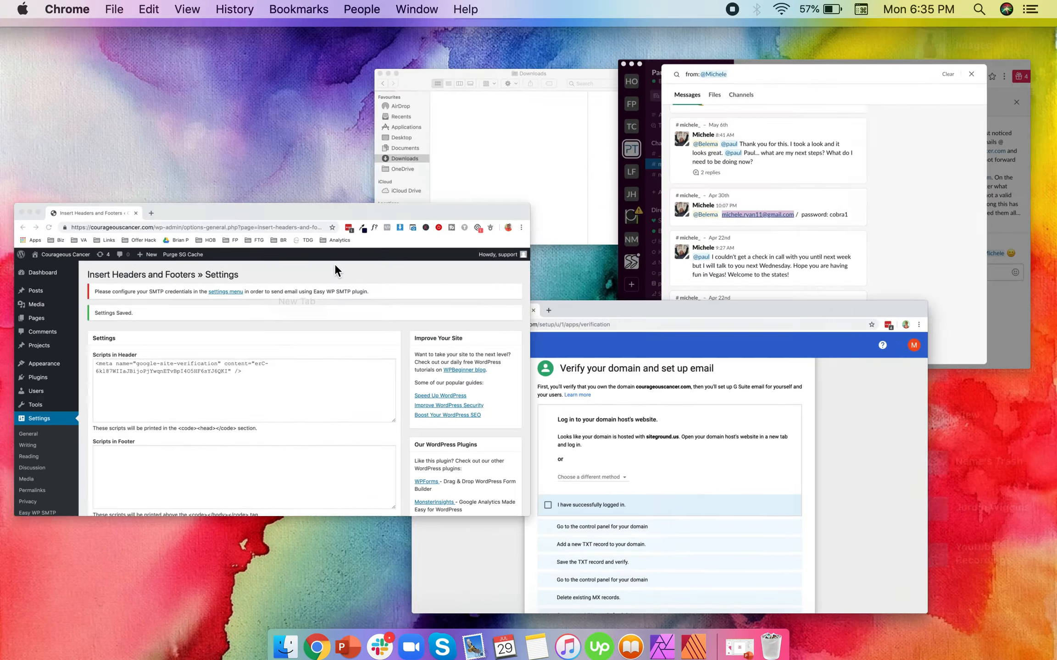
left_click(278, 37)
type("sit")
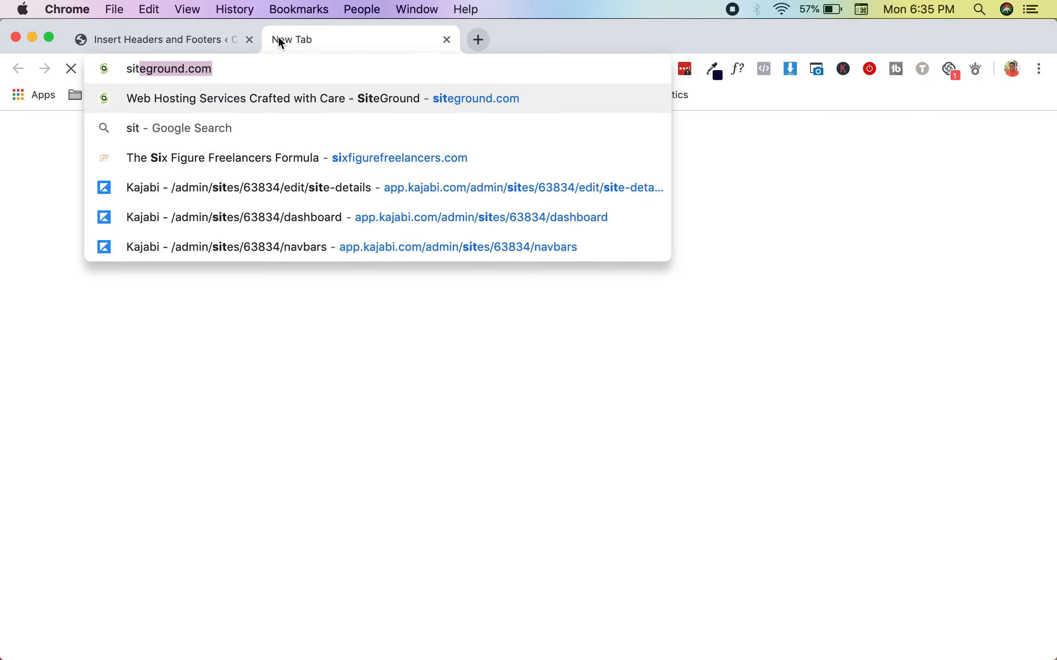
type("eg")
key("Return")
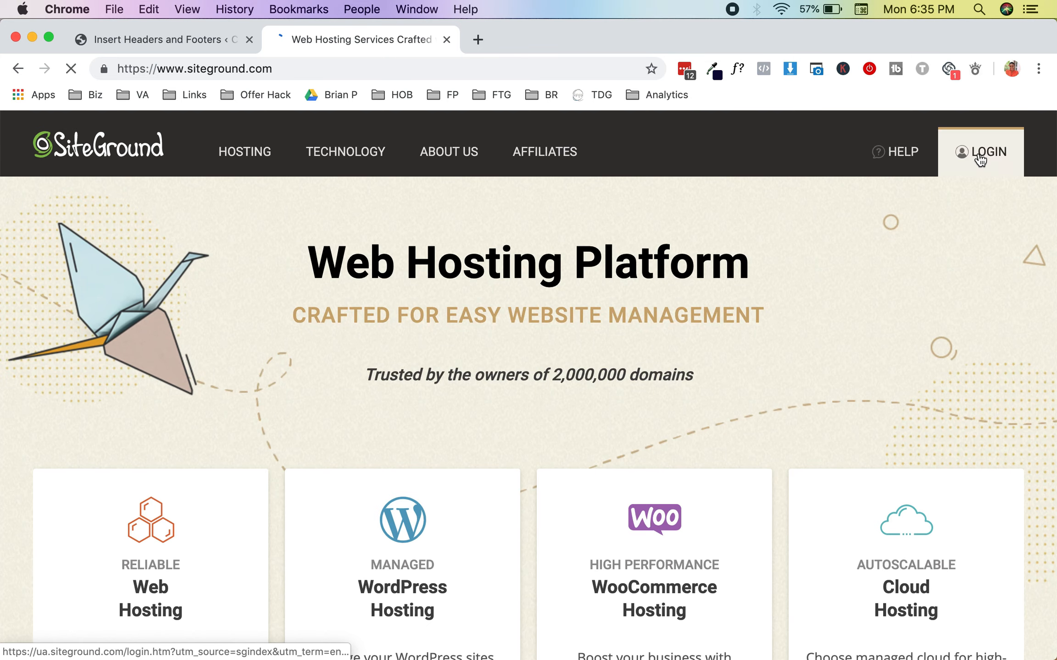
left_click(980, 160)
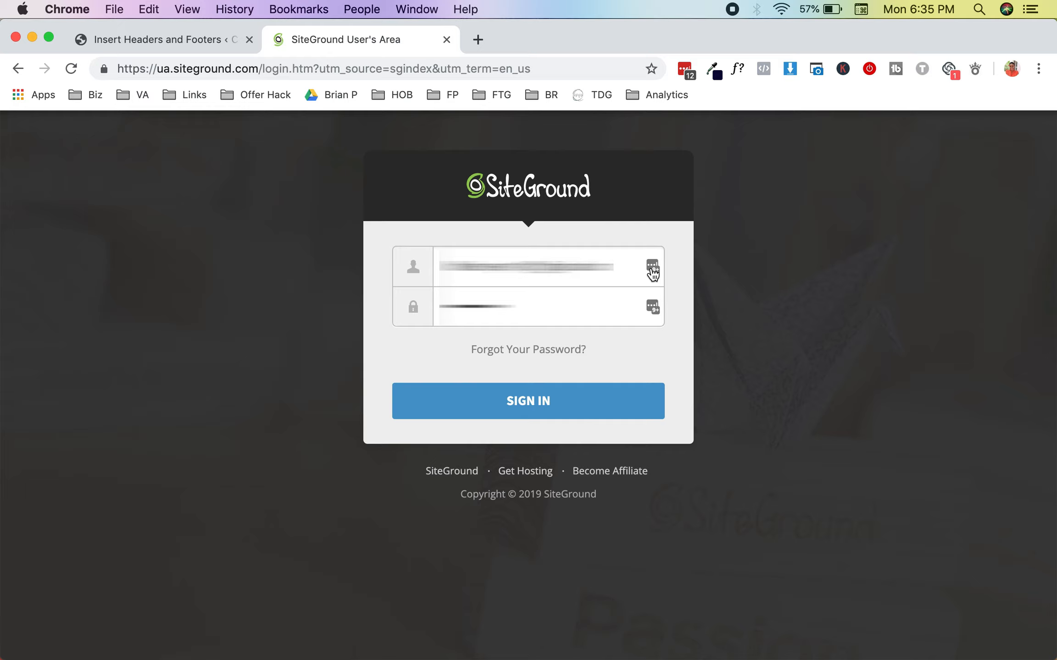
left_click(540, 417)
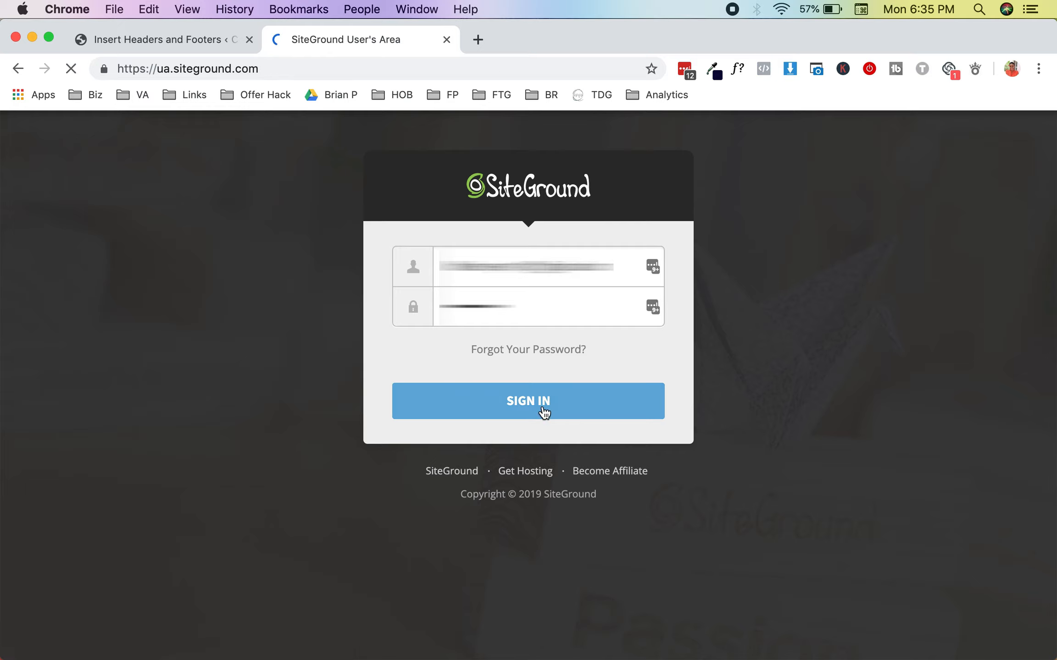
Step: In the G Suite setup, mark logging in to the domain host and opening the domain's control panel as done
key("ctrl+Up")
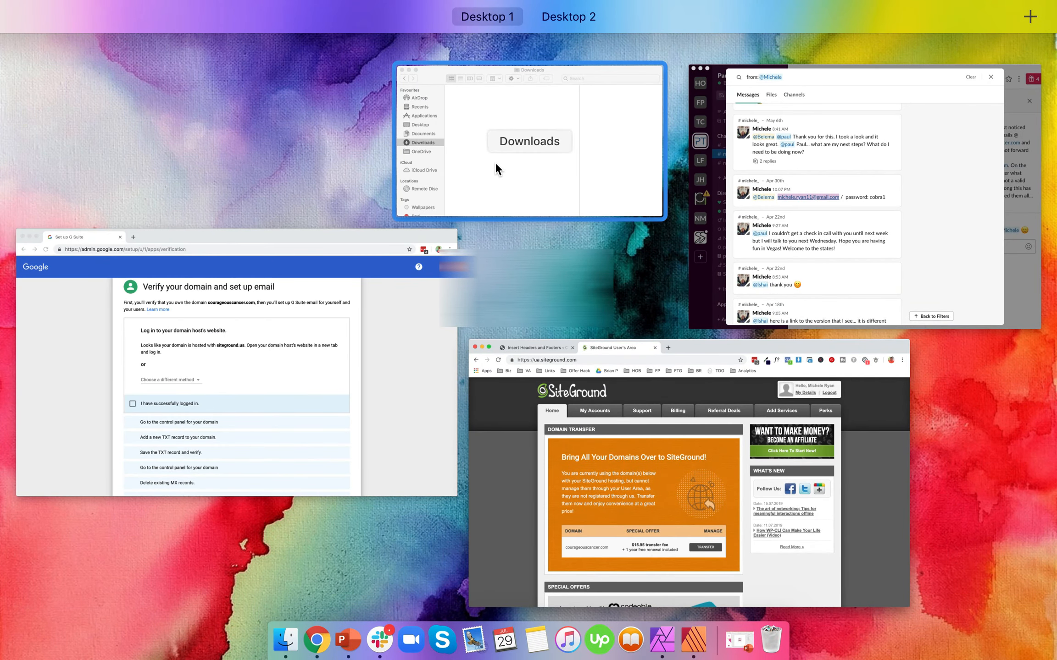
left_click(226, 325)
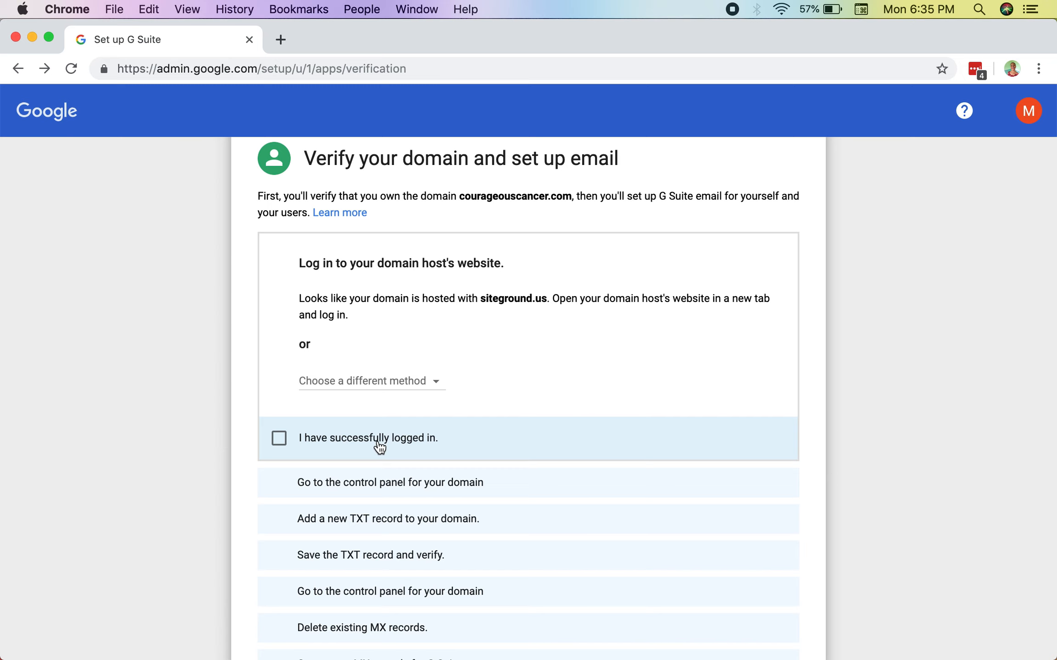
left_click(379, 447)
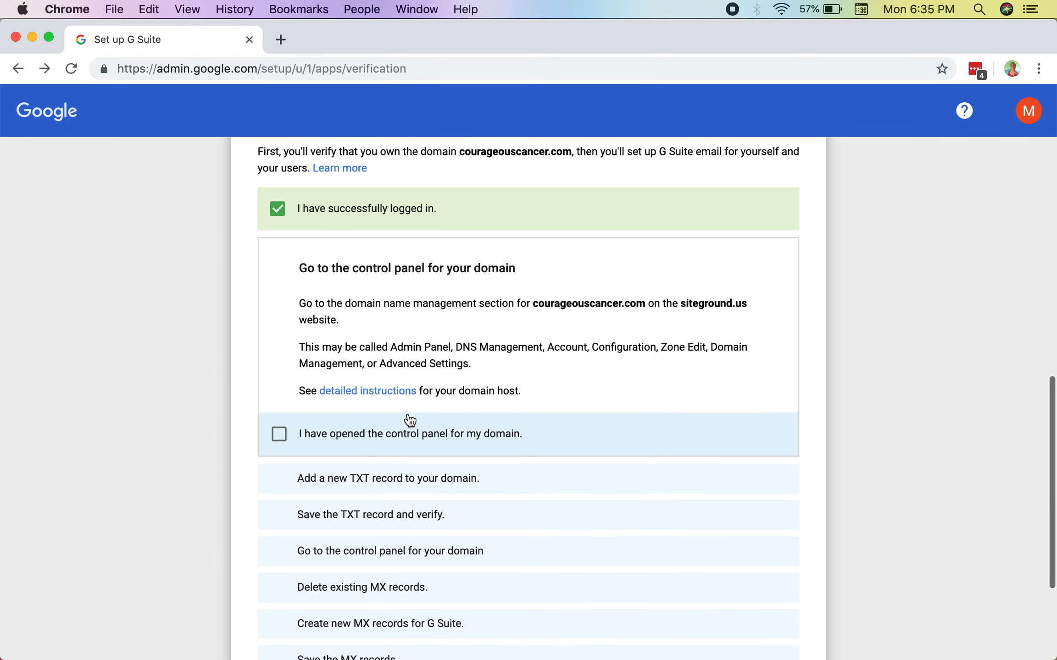
left_click(425, 443)
Step: Return to the SiteGround window and open the account management page for courageouscancer.com
key("ctrl+Up")
left_click(305, 318)
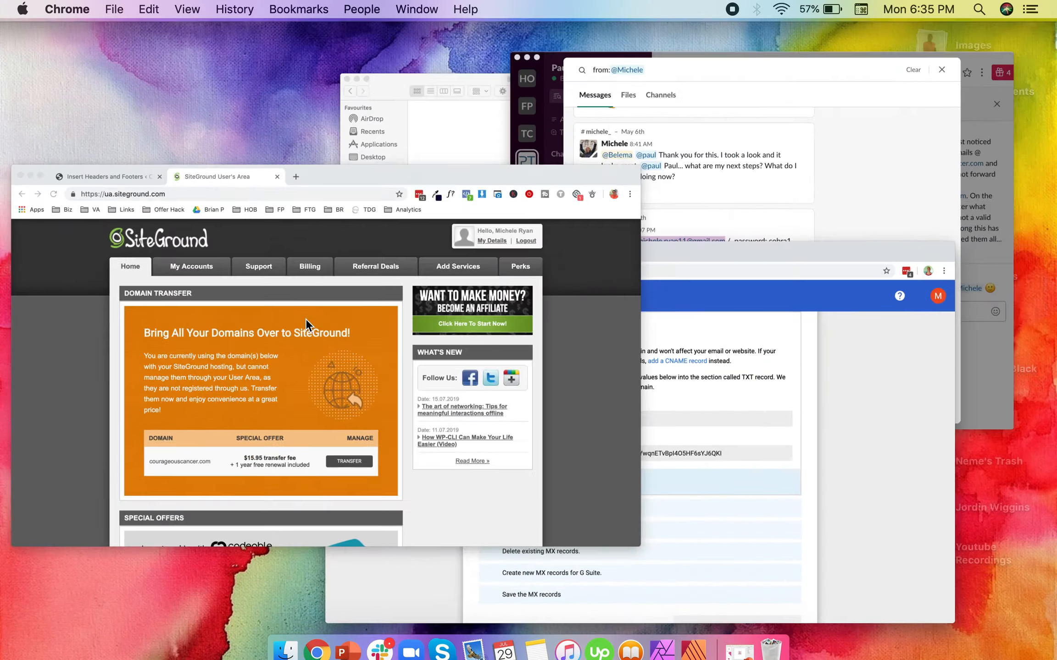
left_click(292, 201)
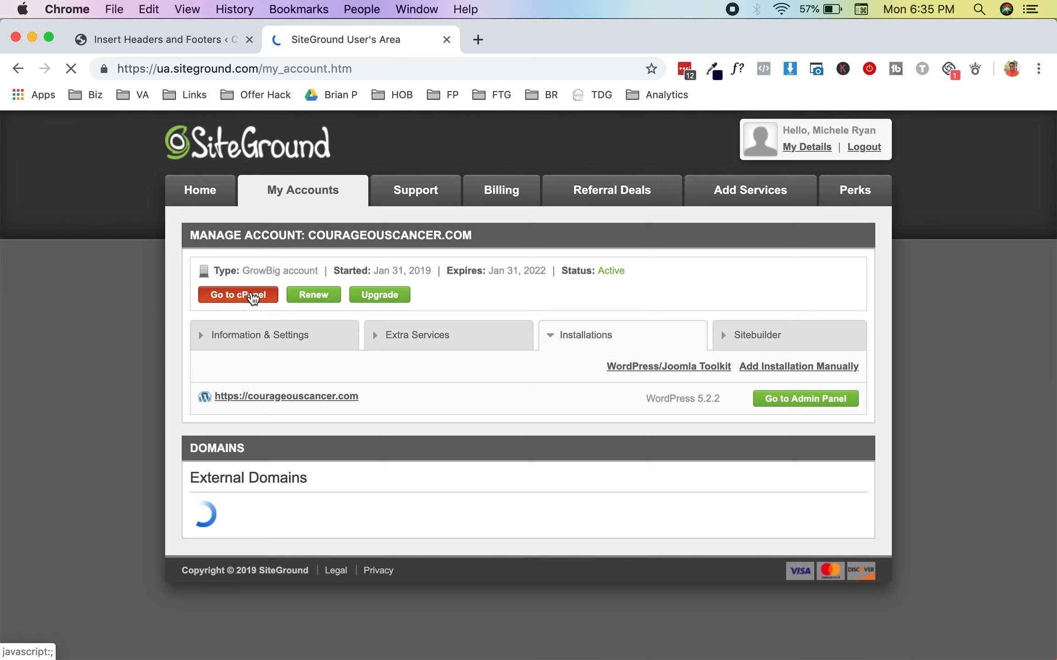
Step: Open the cPanel for courageouscancer.com and arrange its window side by side with the G Suite setup window
left_click(252, 300)
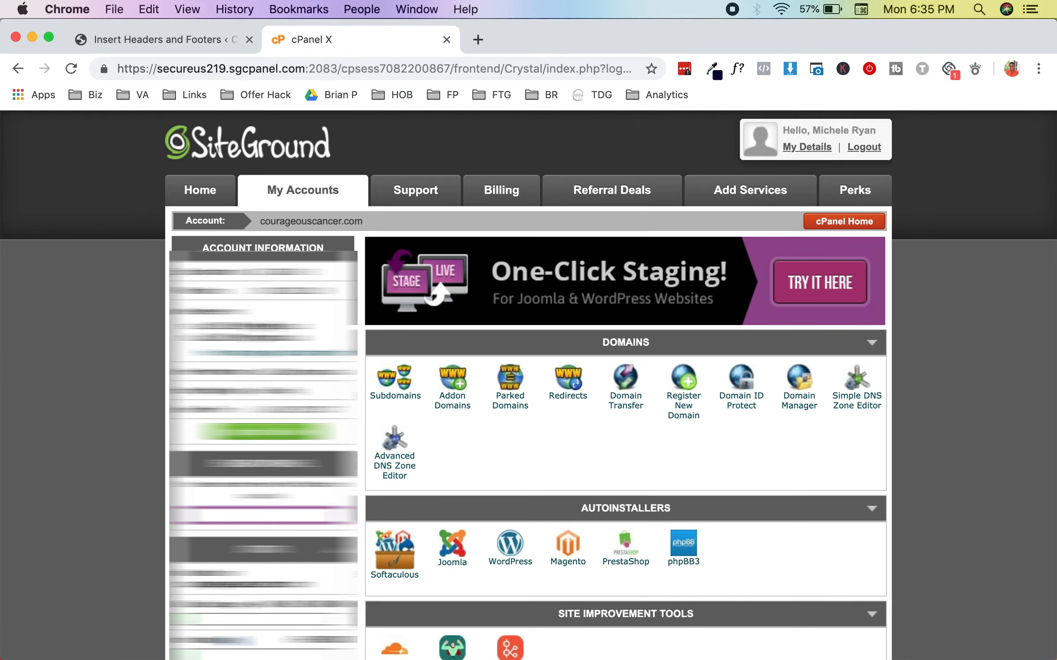
key("ctrl+Up")
left_click(341, 312)
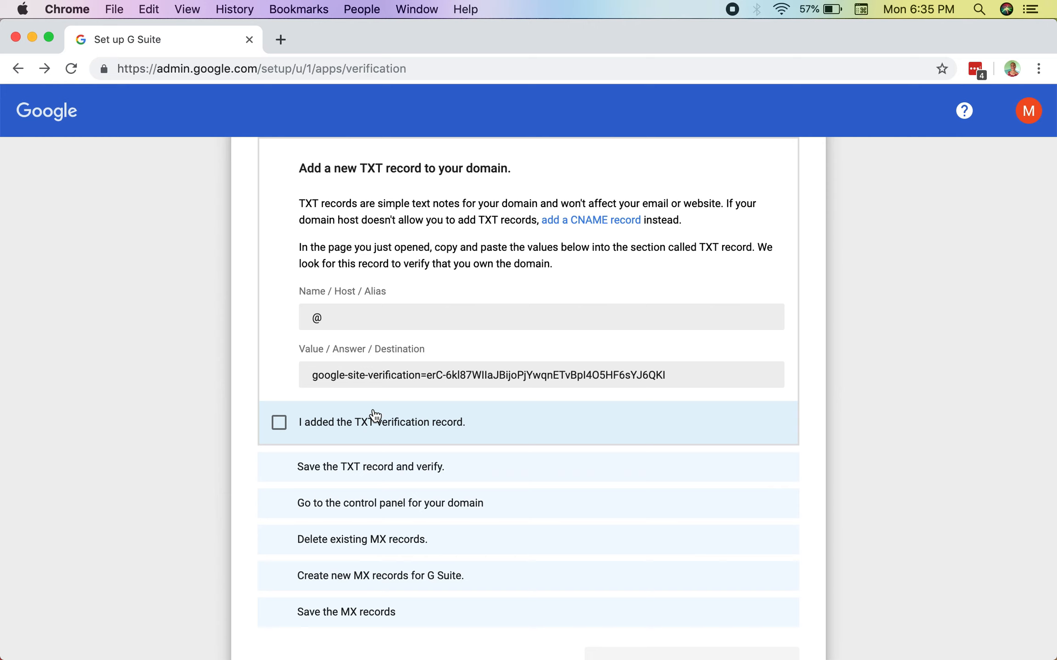
scroll(406, 415, "up", 3)
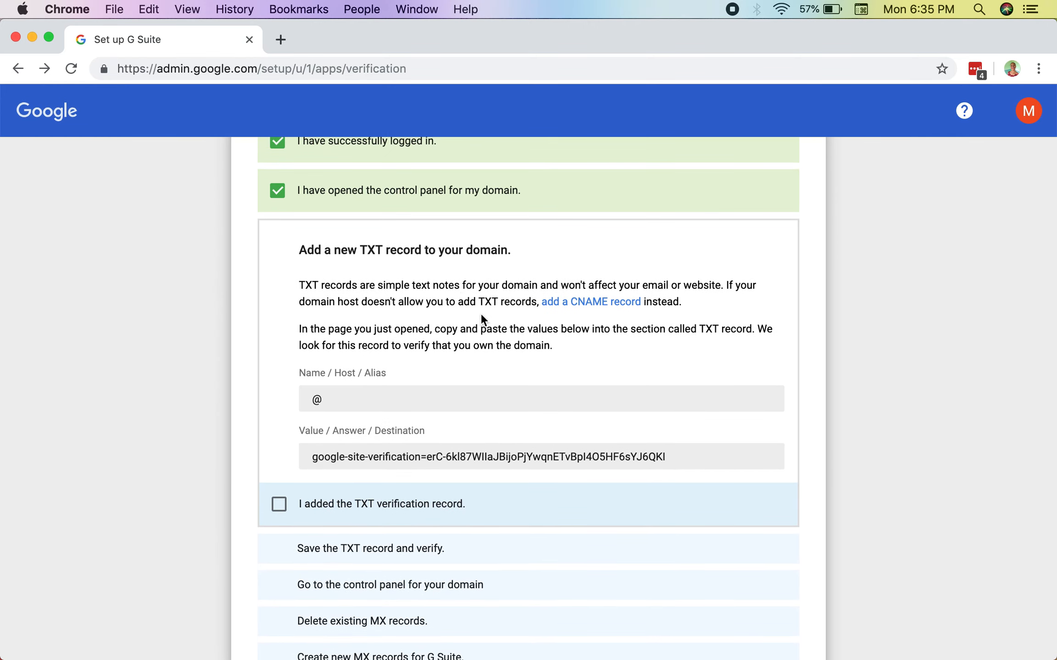
left_click_drag(1053, 29, 426, 14)
left_click(573, 25)
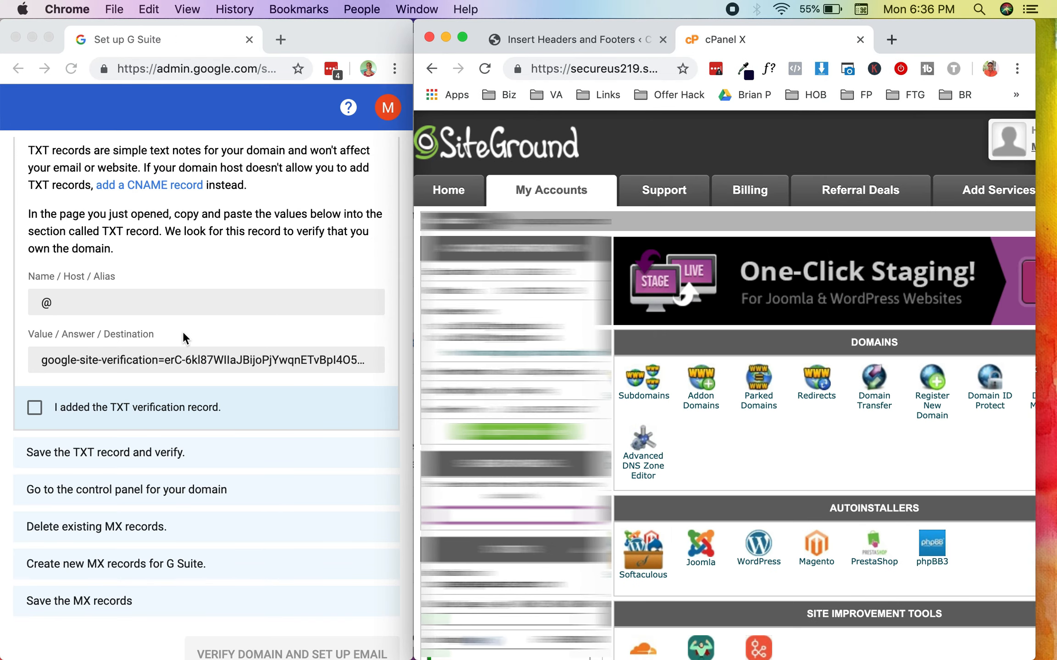
Step: Find the Advanced DNS Zone Editor among the cPanel tools and open it
scroll(183, 338, "up", 5)
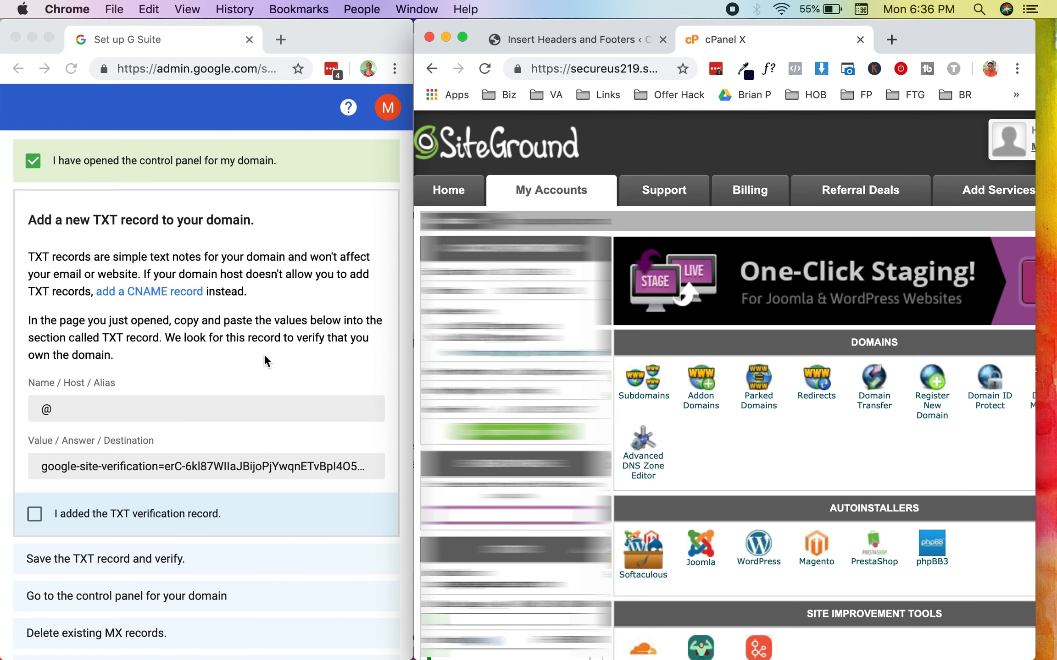
scroll(266, 360, "down", 4)
scroll(647, 402, "down", 12)
scroll(651, 404, "down", 9)
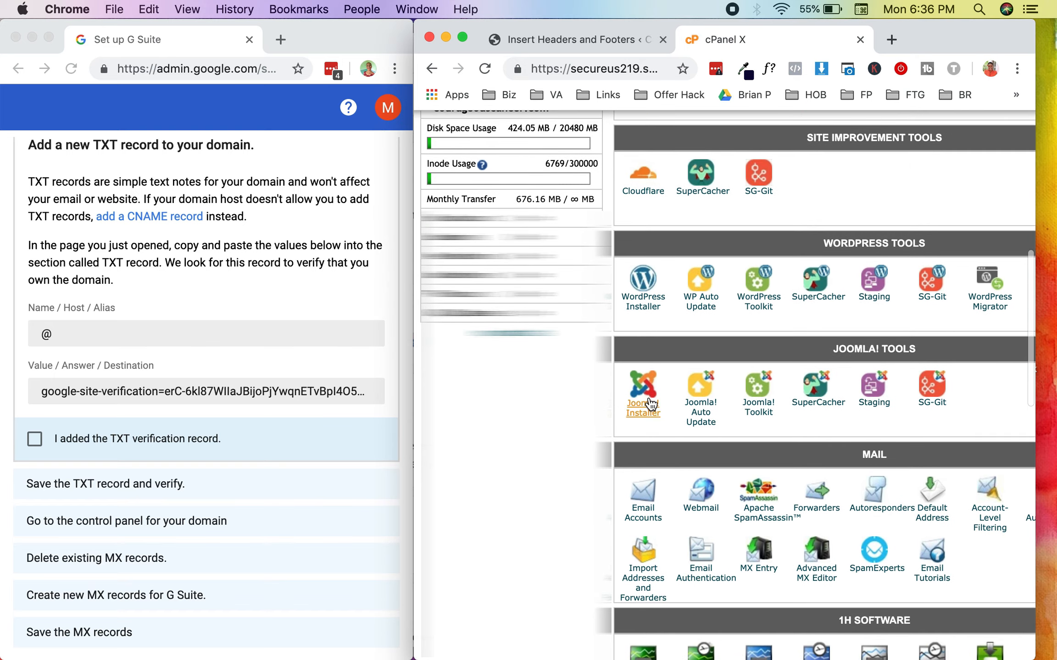
scroll(652, 404, "down", 4)
scroll(650, 404, "right", 5)
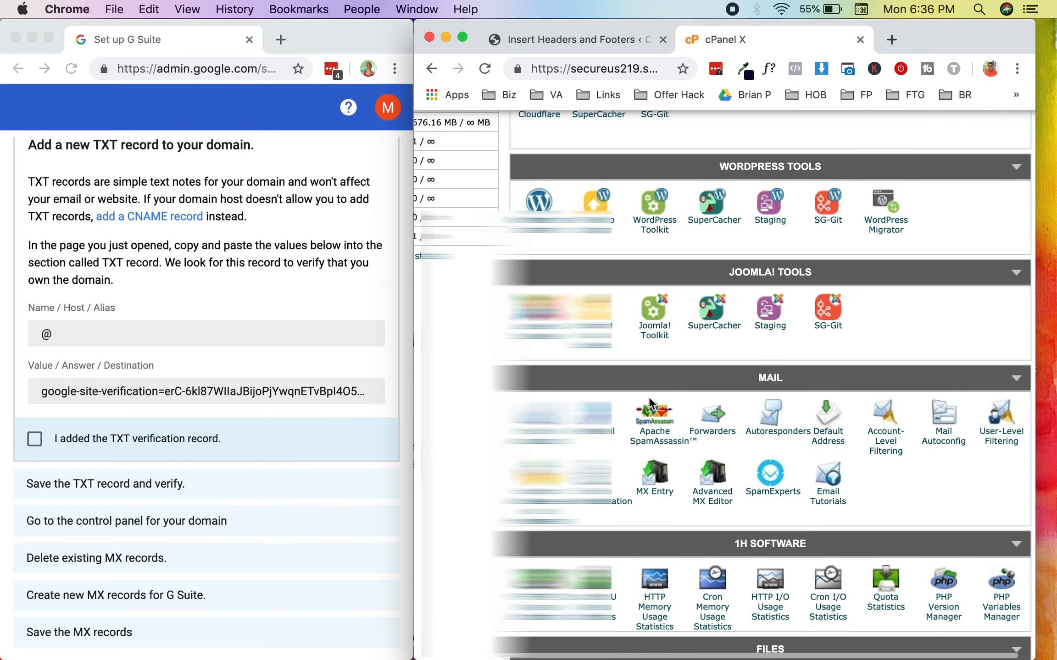
scroll(649, 397, "down", 8)
scroll(650, 403, "down", 13)
scroll(649, 397, "down", 10)
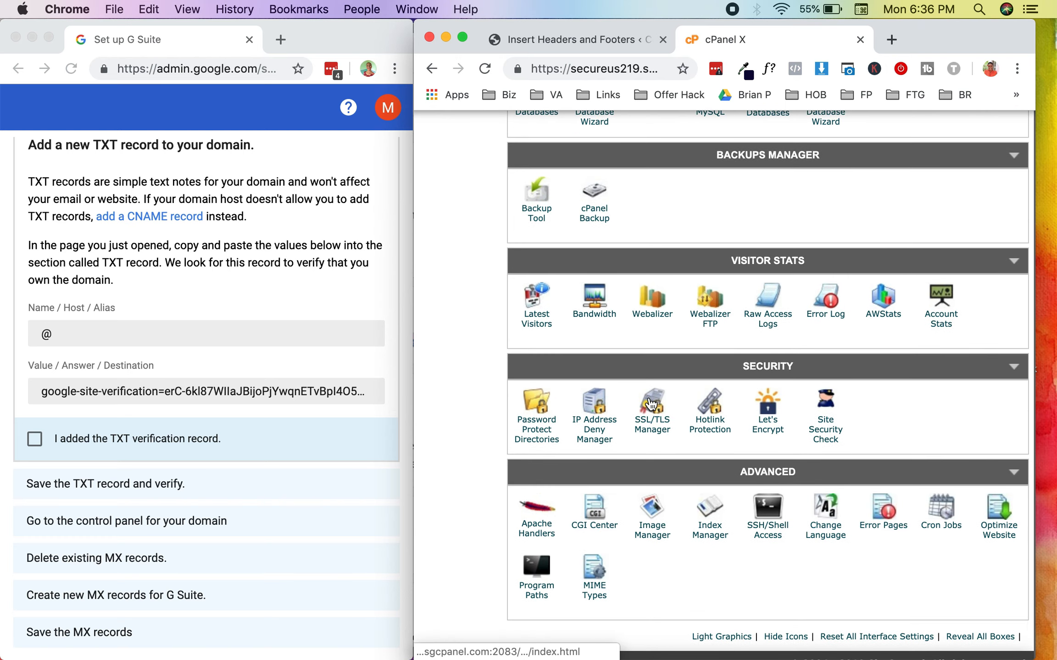
scroll(650, 404, "up", 20)
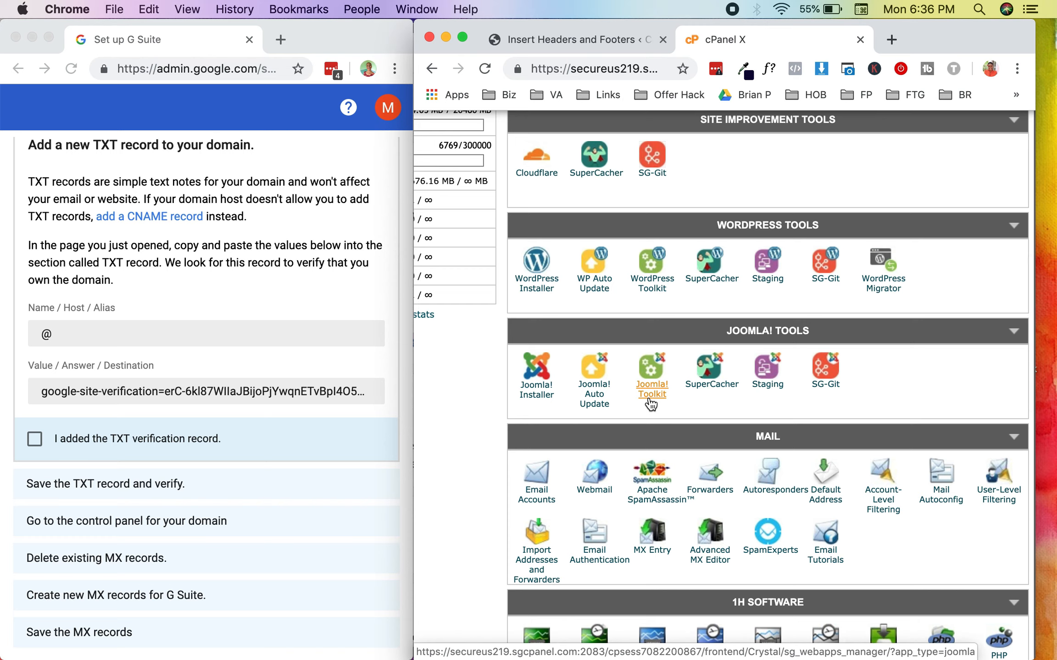
scroll(650, 403, "up", 12)
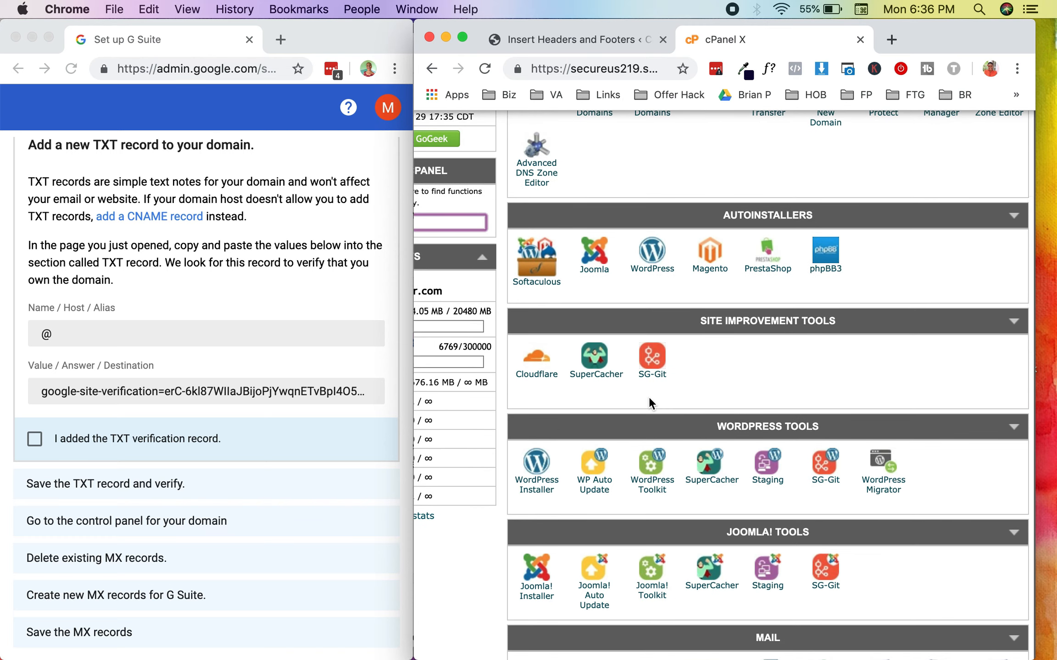
scroll(649, 397, "up", 3)
left_click(547, 324)
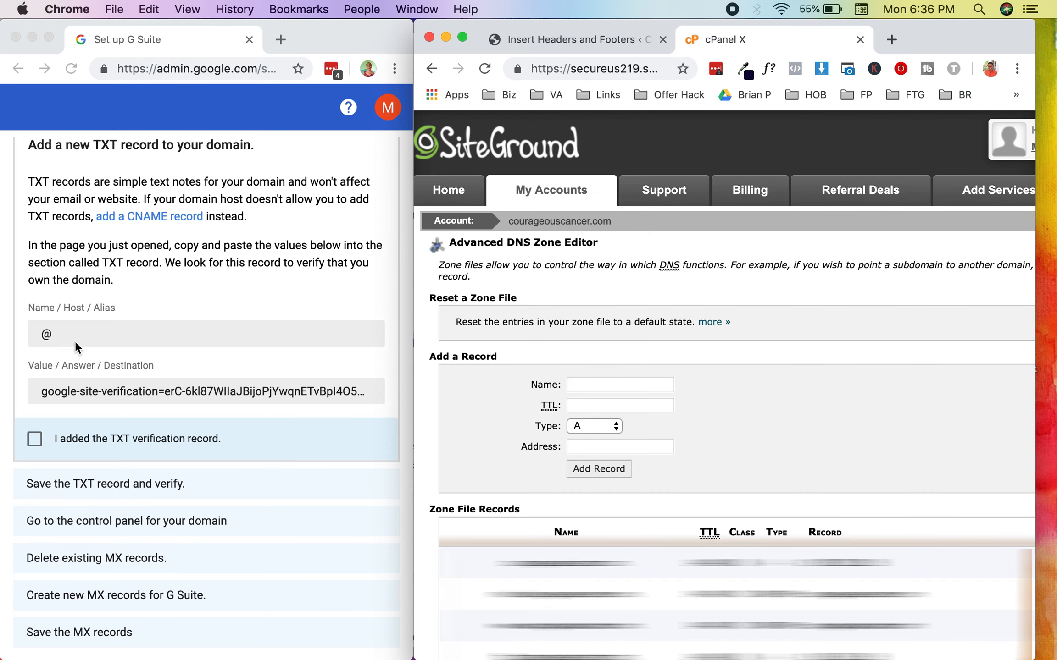
Step: Try to fill in a TXT record named @ with the site verification value copied from the G Suite setup as its TXT data
scroll(146, 305, "down", 1)
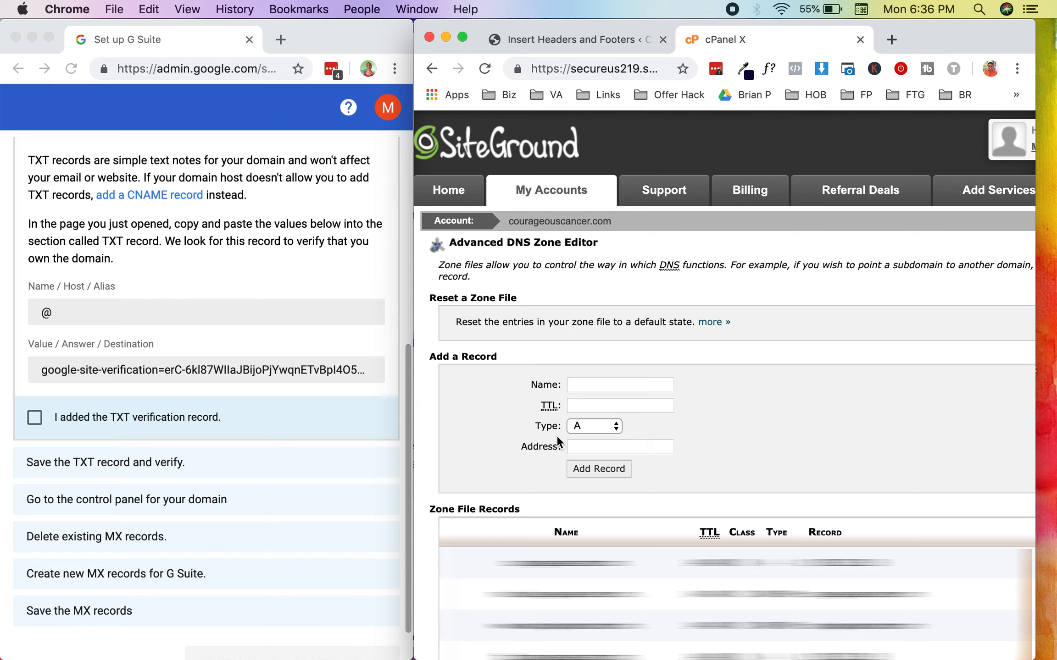
left_click(578, 426)
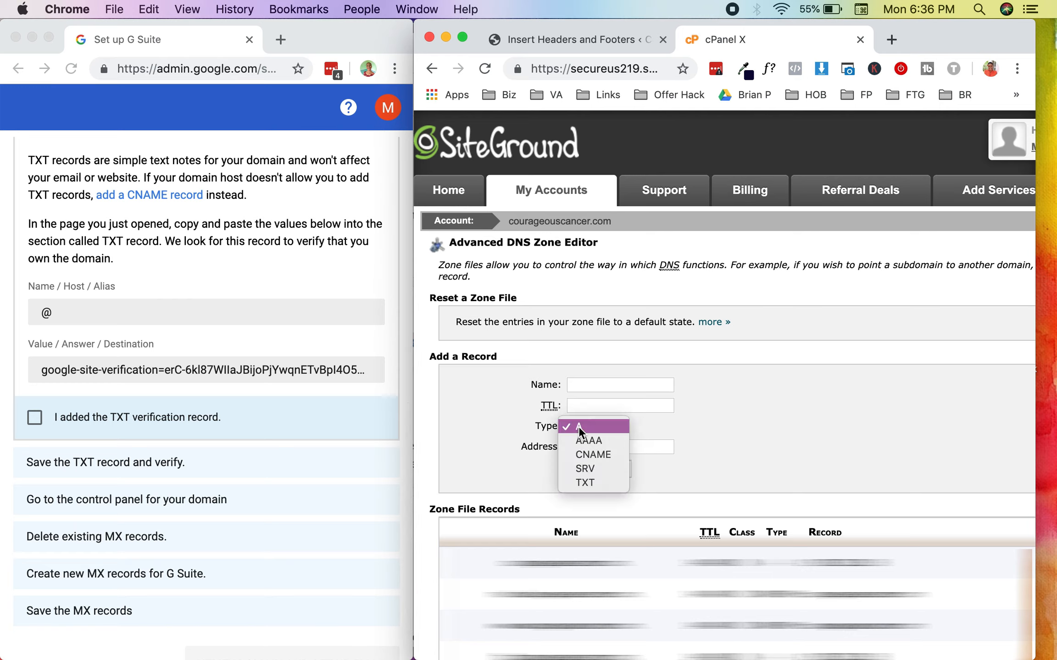
left_click(583, 483)
left_click(593, 384)
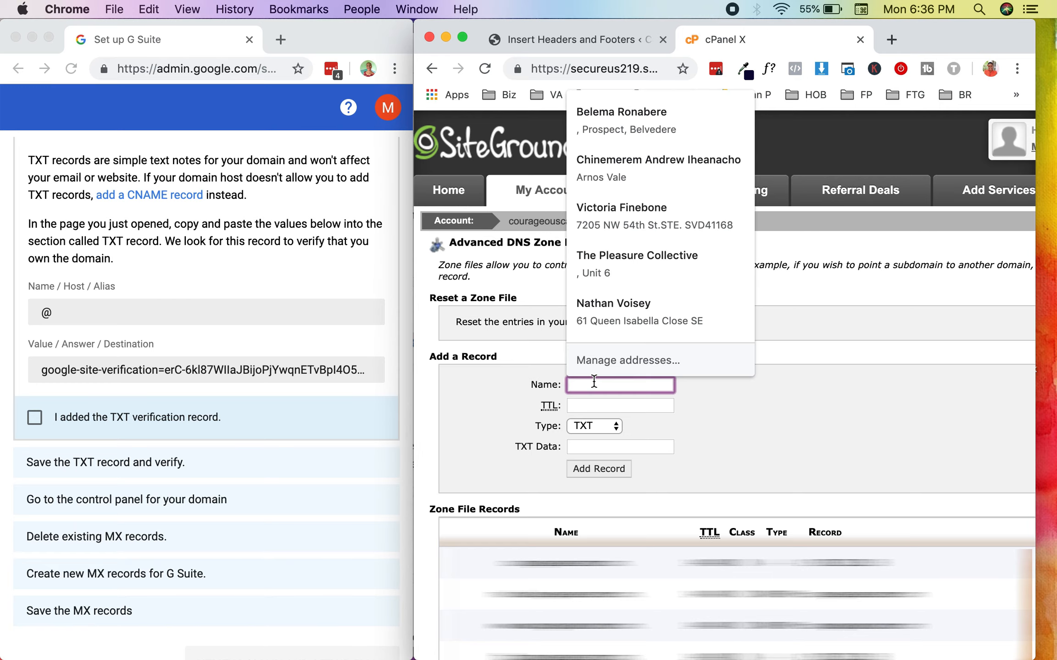
type("@")
left_click(186, 374)
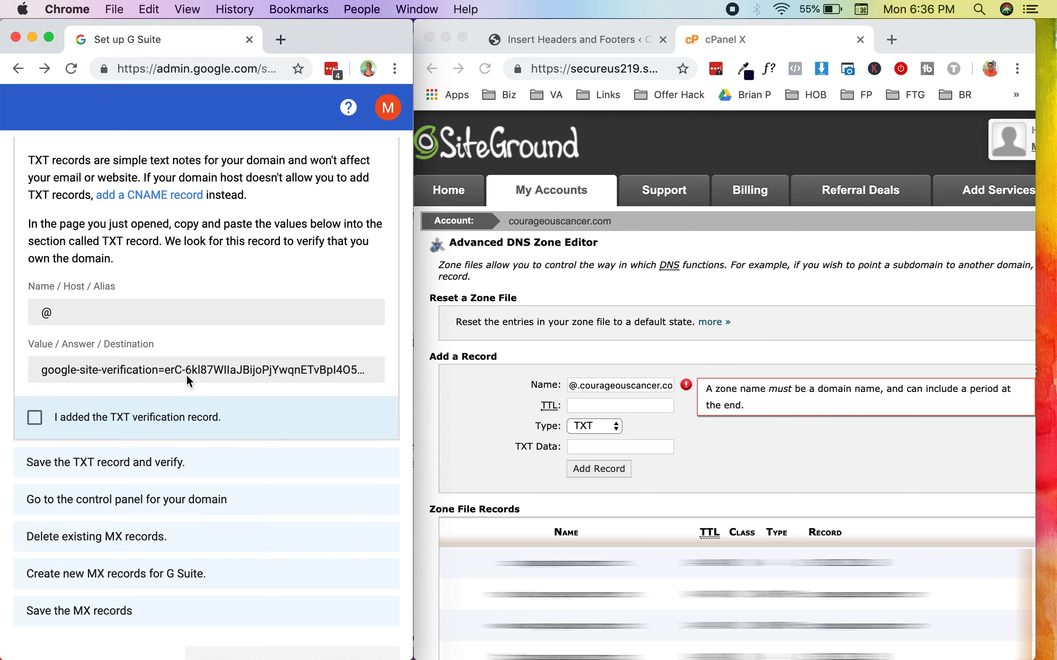
left_click(581, 445)
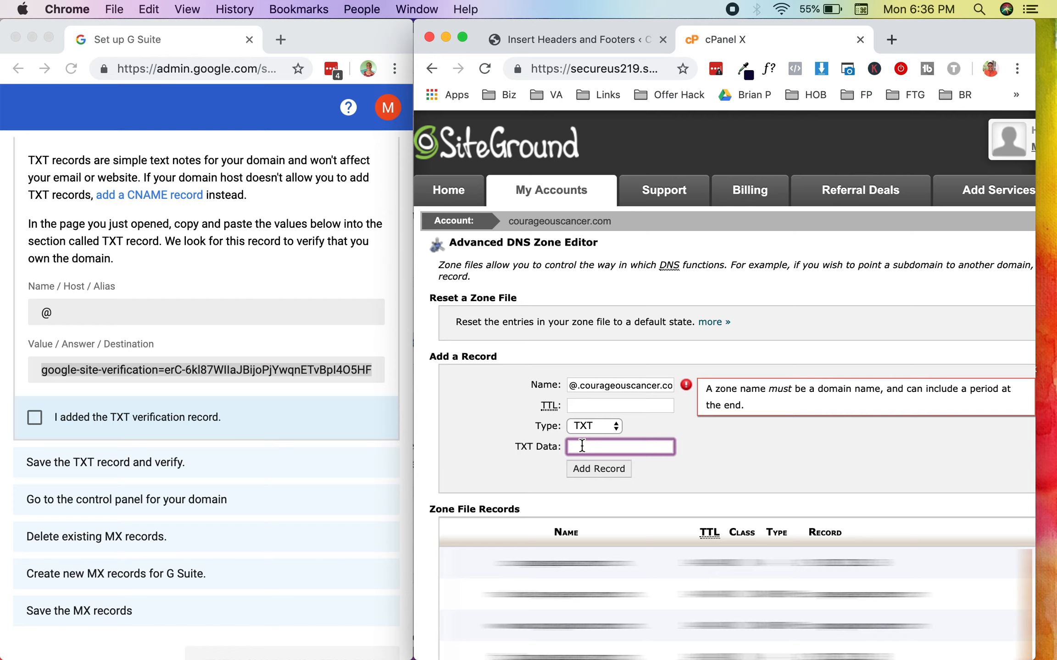
type("google-site-verification=erC-6kl87WIIaJBijoPjYwqnETvBpI4O5HF6sYJ6QKI")
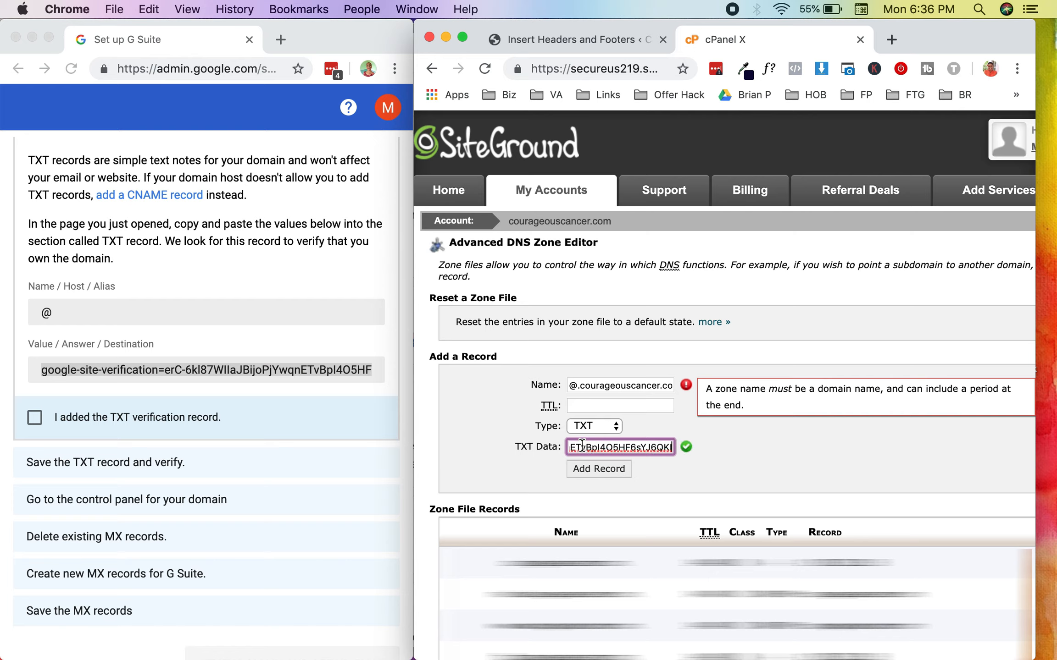
left_click(676, 419)
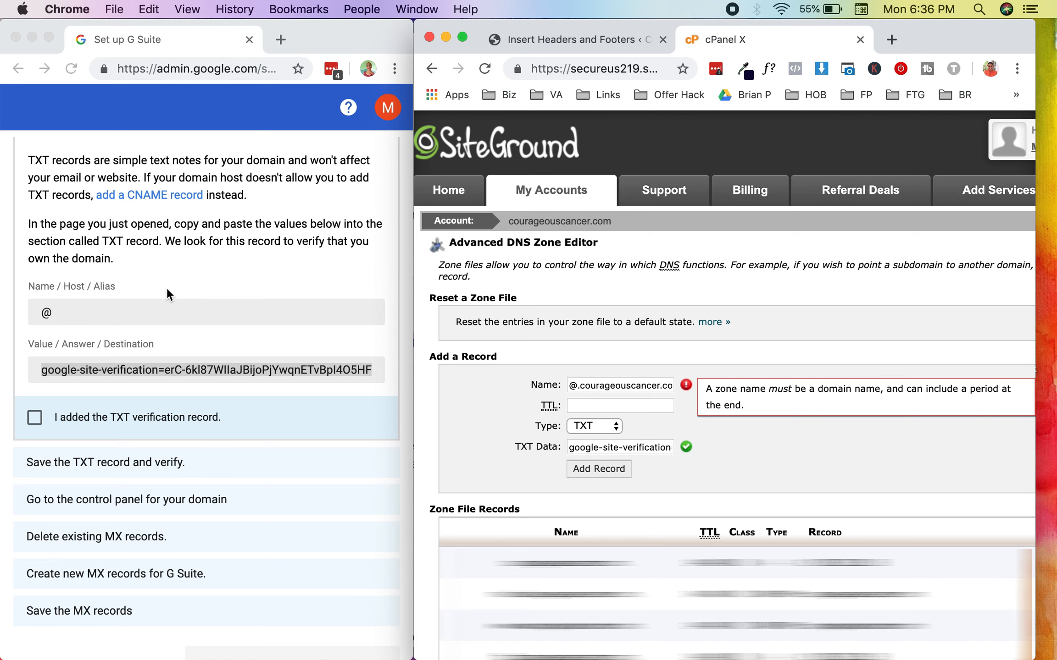
Step: Switch the G Suite instructions to the CNAME record method and set the new DNS record's type to CNAME
scroll(170, 296, "down", 1)
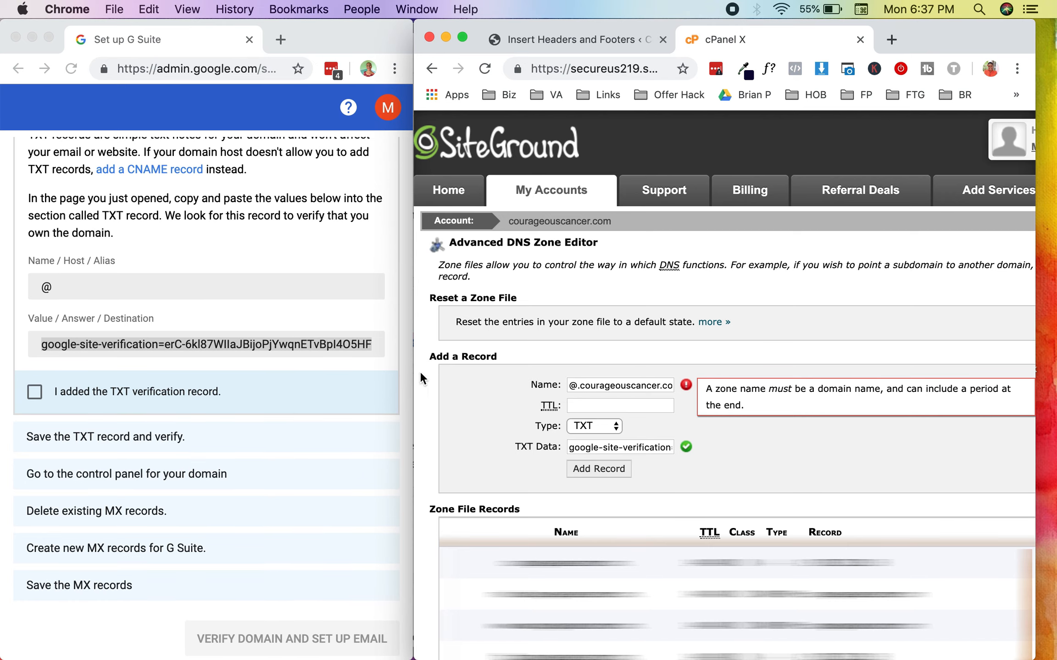
scroll(203, 262, "up", 1)
left_click(173, 209)
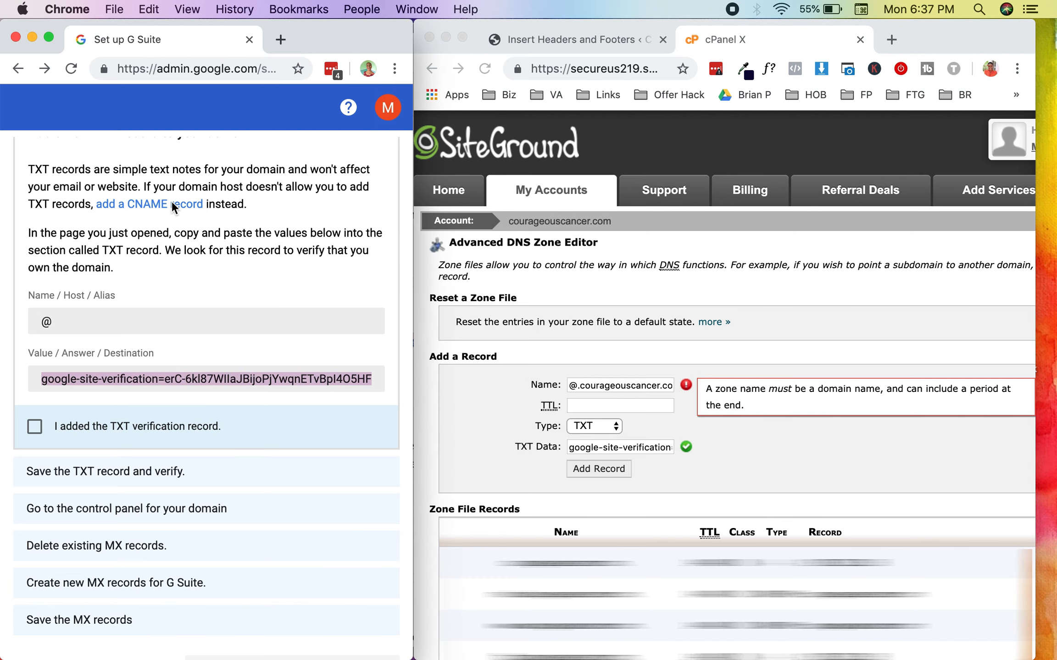
left_click(173, 212)
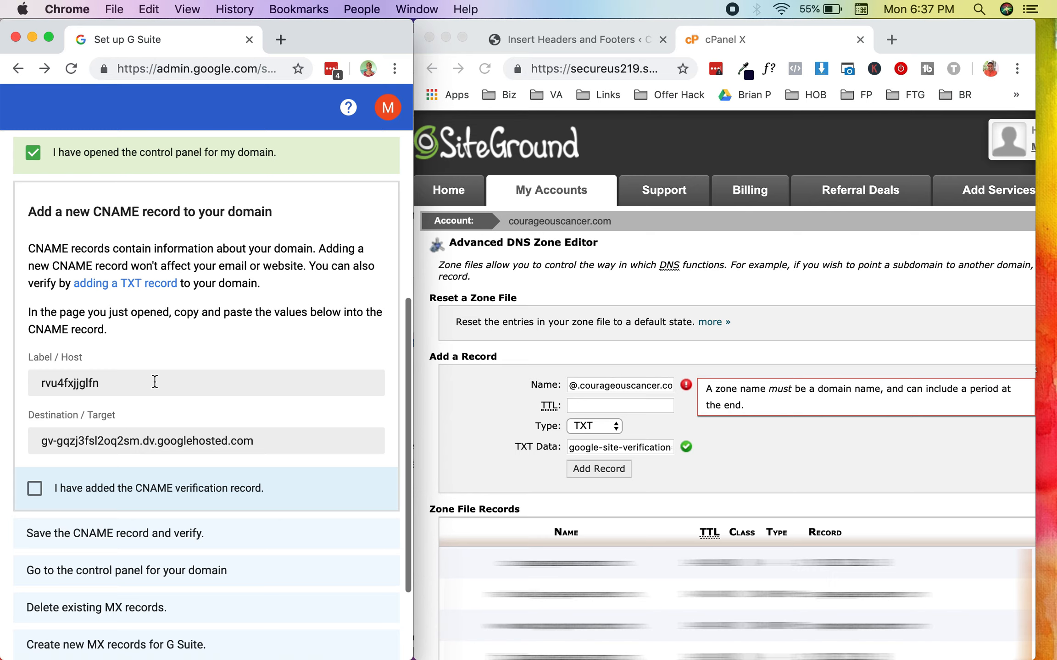
left_click(605, 431)
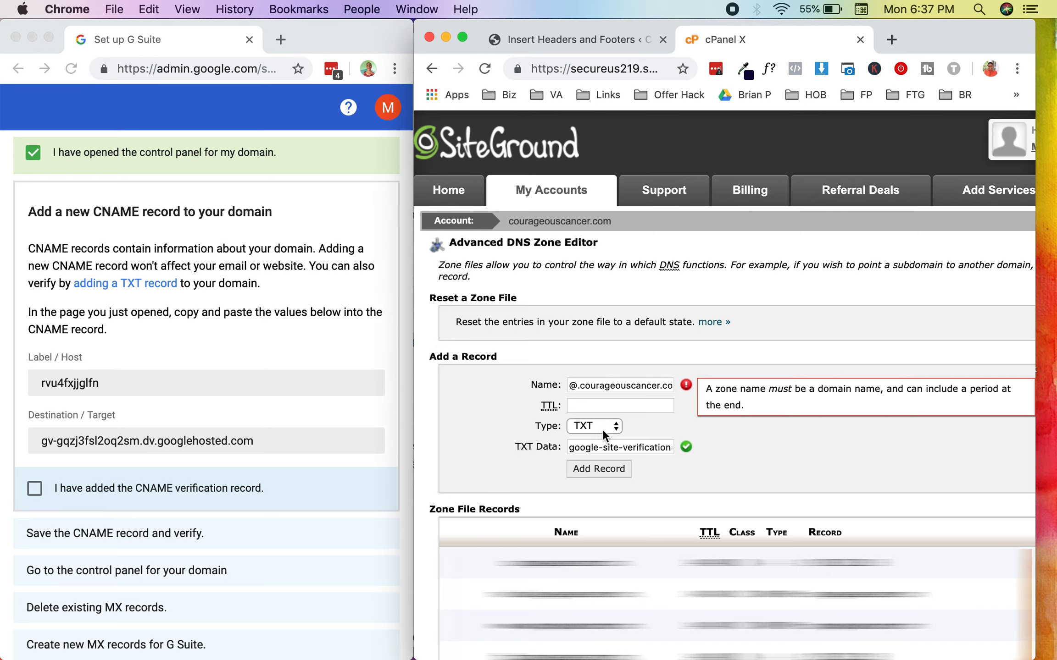
left_click(601, 429)
left_click(602, 397)
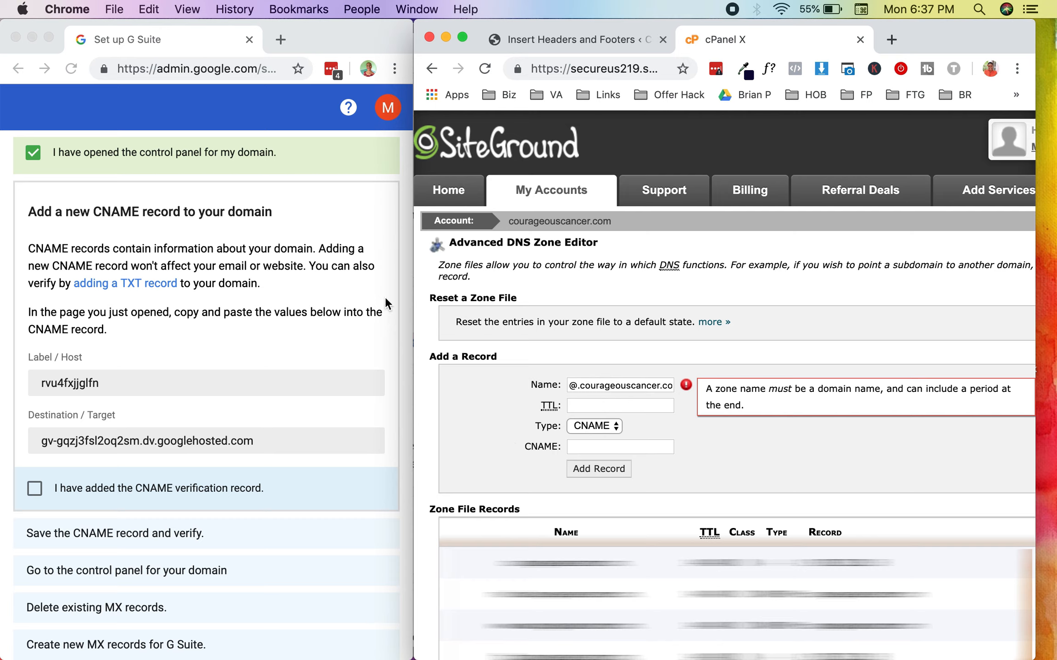
Step: Copy G Suite's Label / Host value into the record's name and its Destination / Target value into the CNAME field
left_click(155, 373)
double_click(154, 377)
key("super+c")
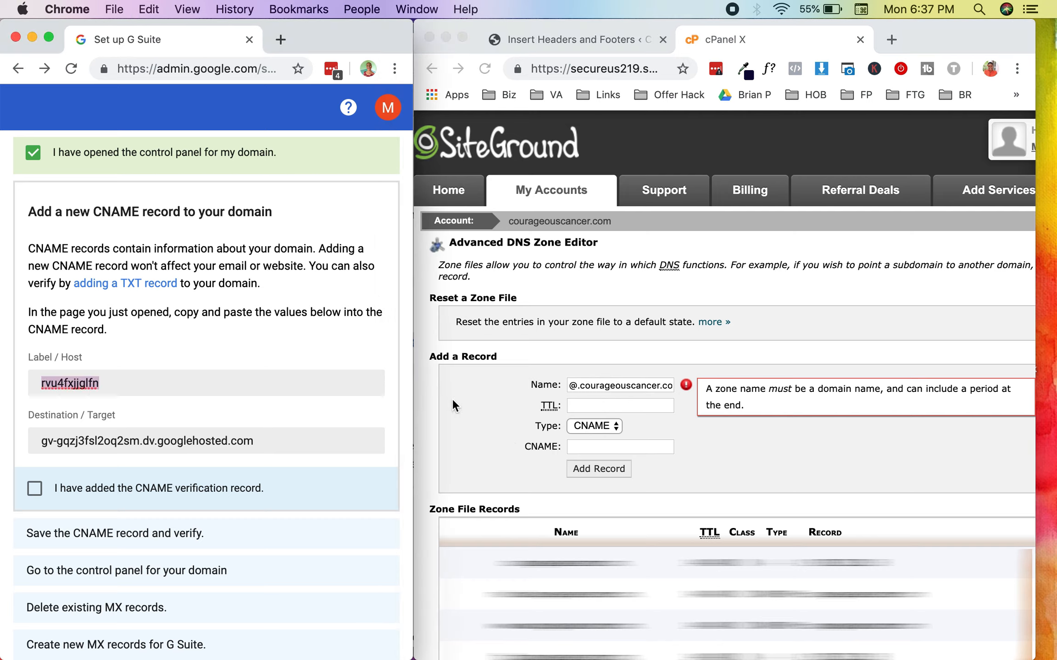
double_click(599, 388)
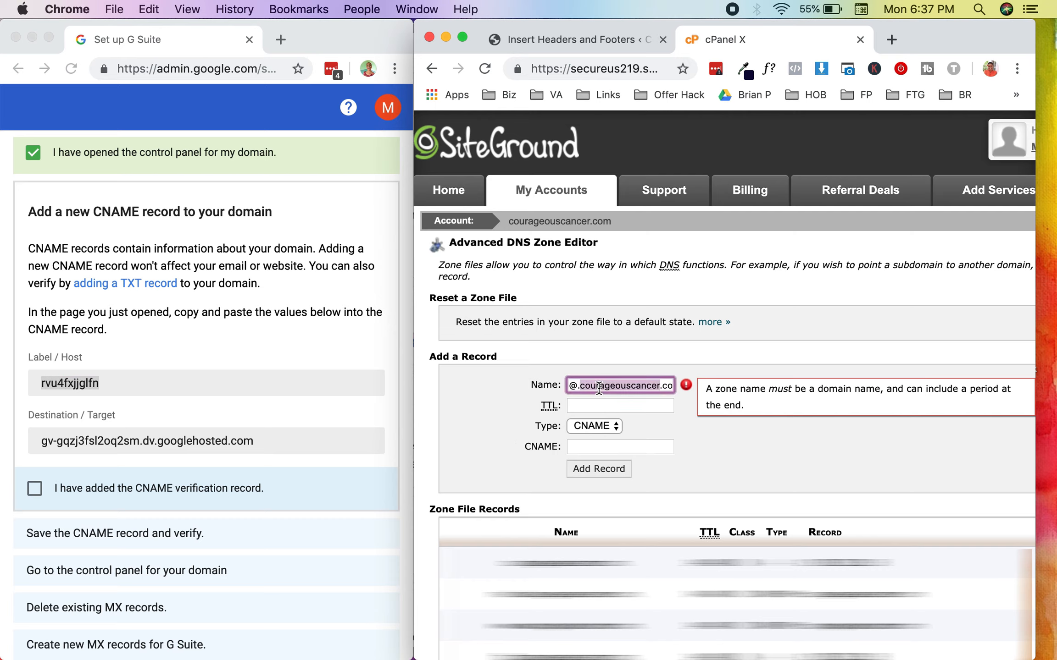
key("super+a")
key("super+v")
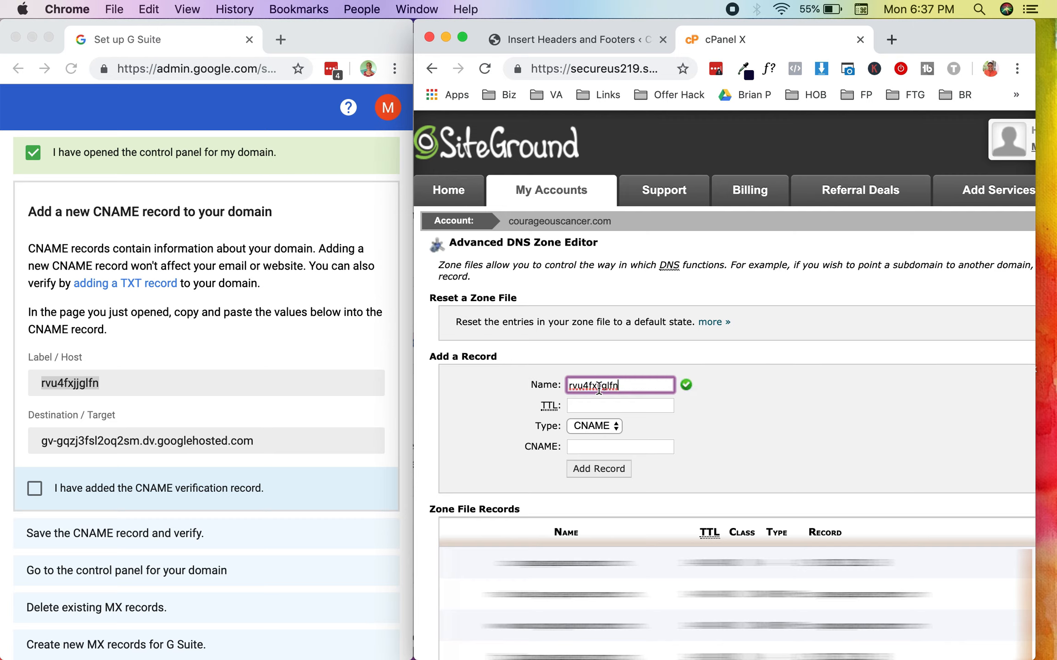
triple_click(167, 439)
key("super+c")
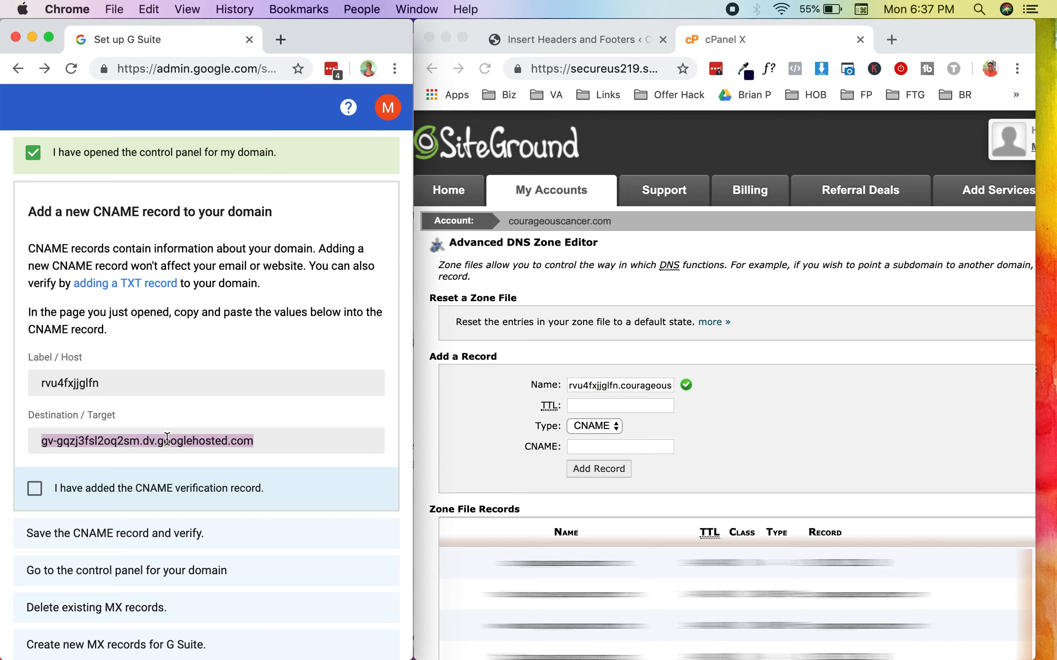
left_click(586, 447)
left_click(584, 447)
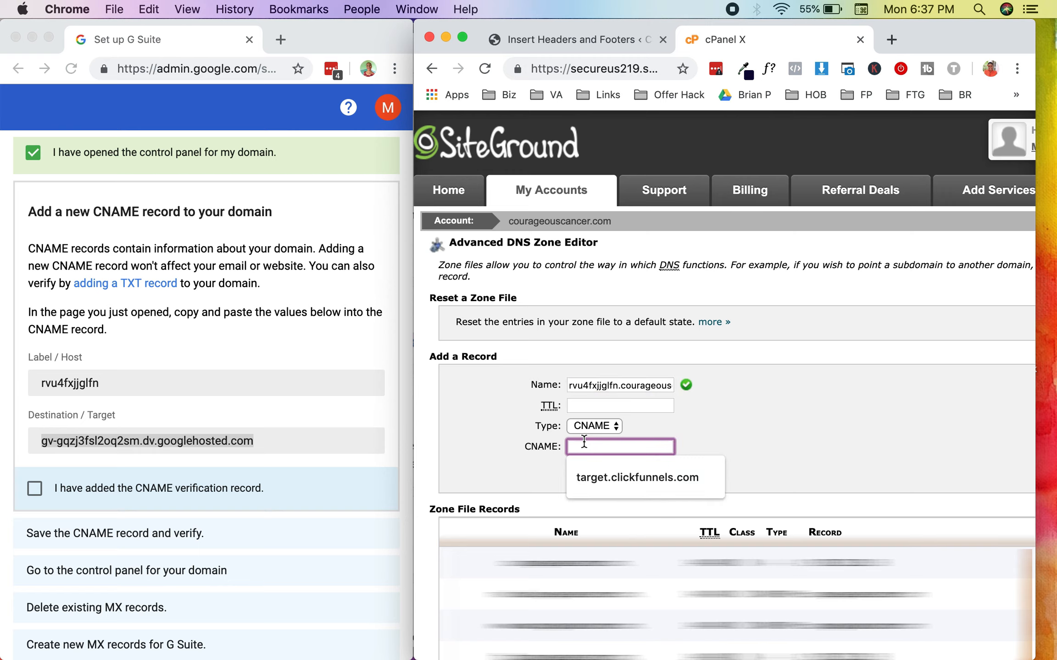
key("super+v")
Step: Set the CNAME record's TTL to 10 and add the record to the zone
left_click(622, 475)
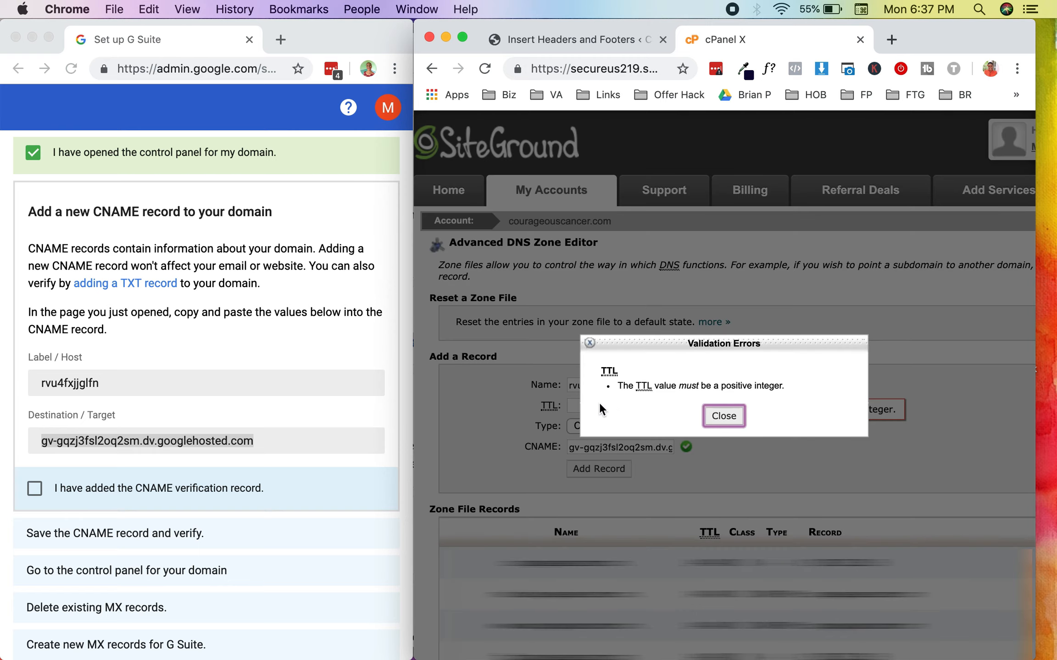
left_click(724, 416)
left_click(638, 405)
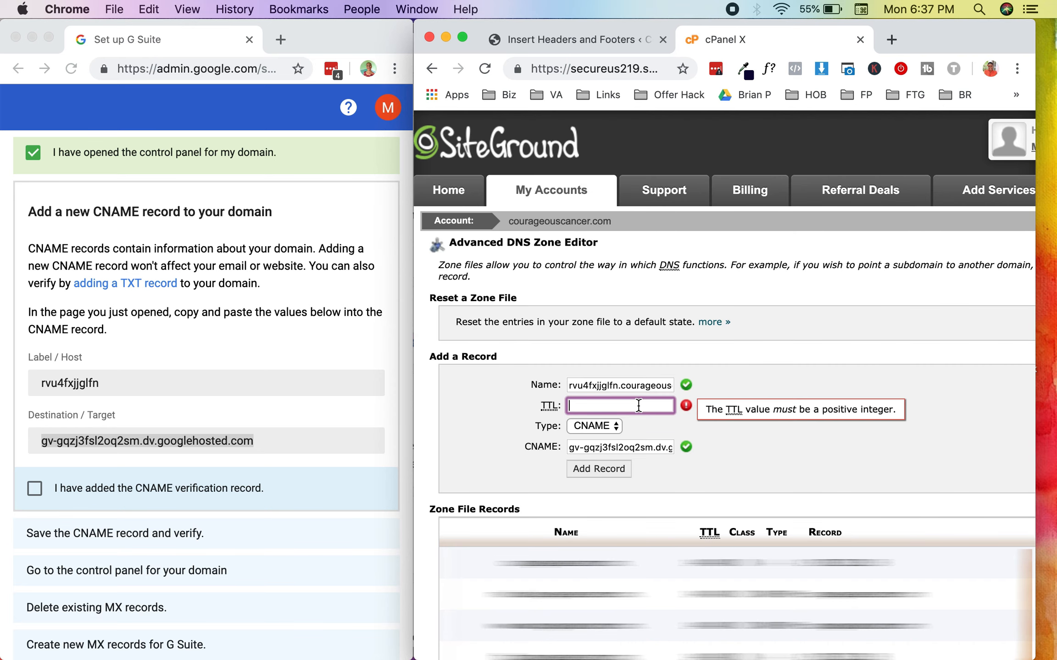
type("10")
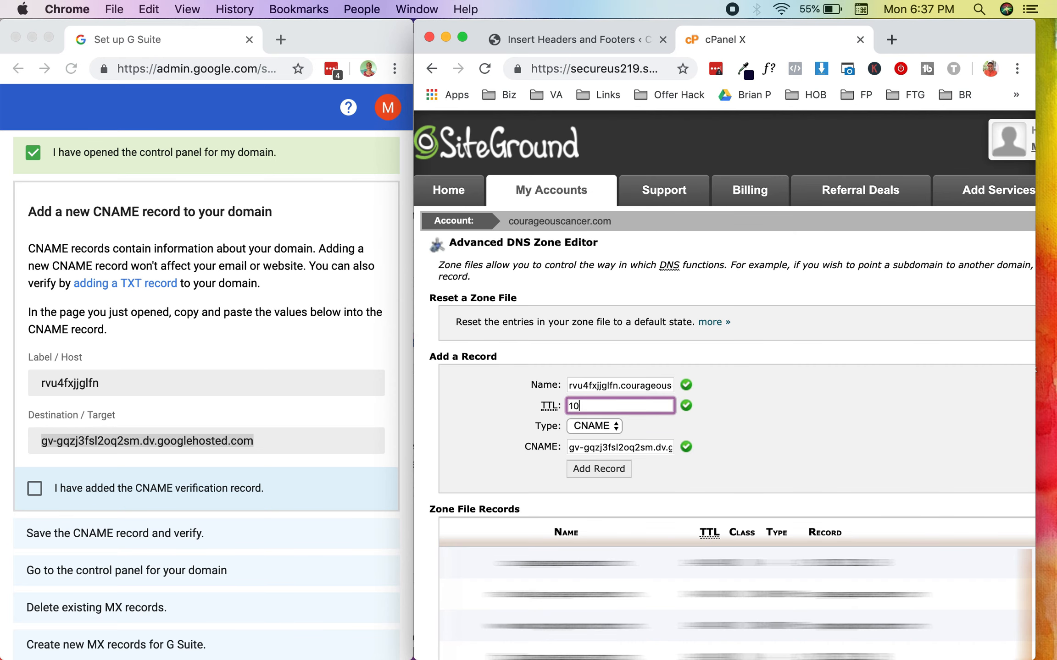
left_click(619, 470)
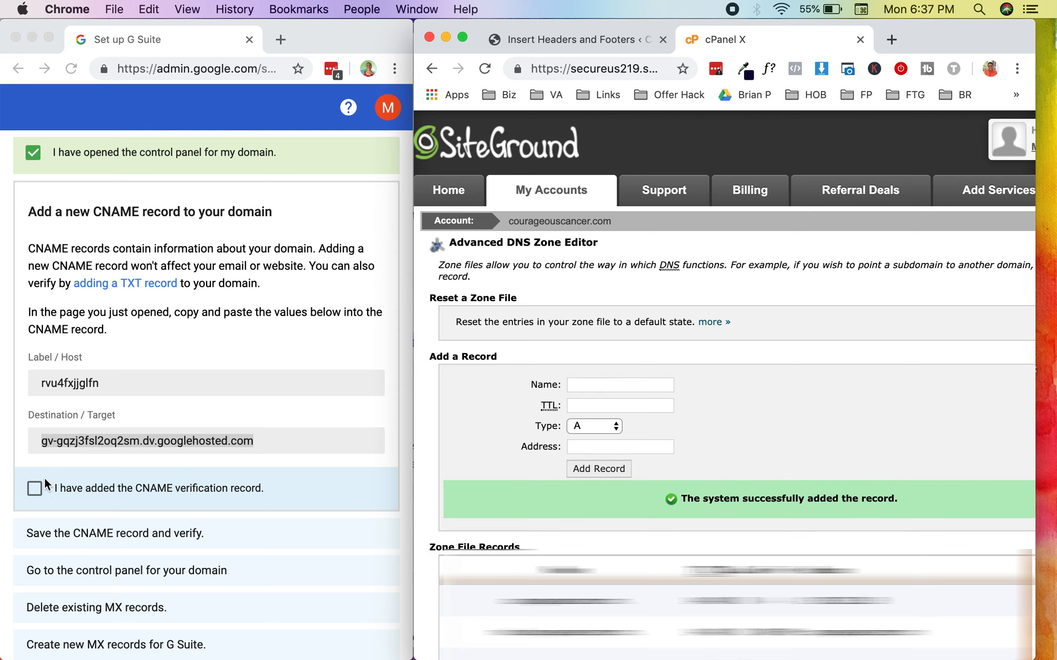
Step: In the G Suite setup, mark the CNAME verification record as added and saved
left_click(33, 497)
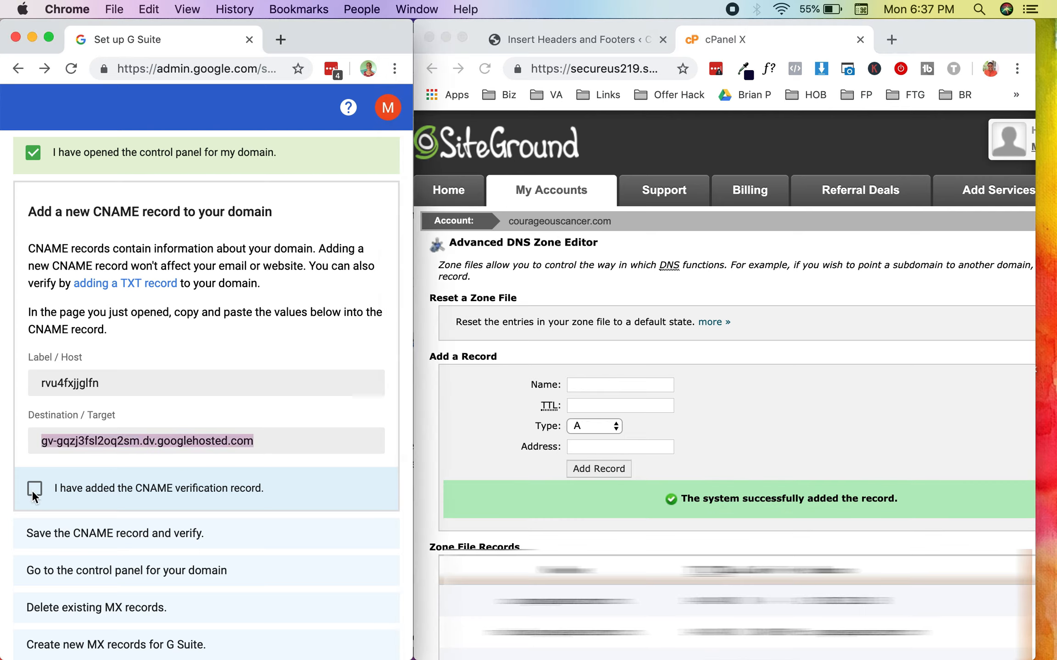
left_click(34, 490)
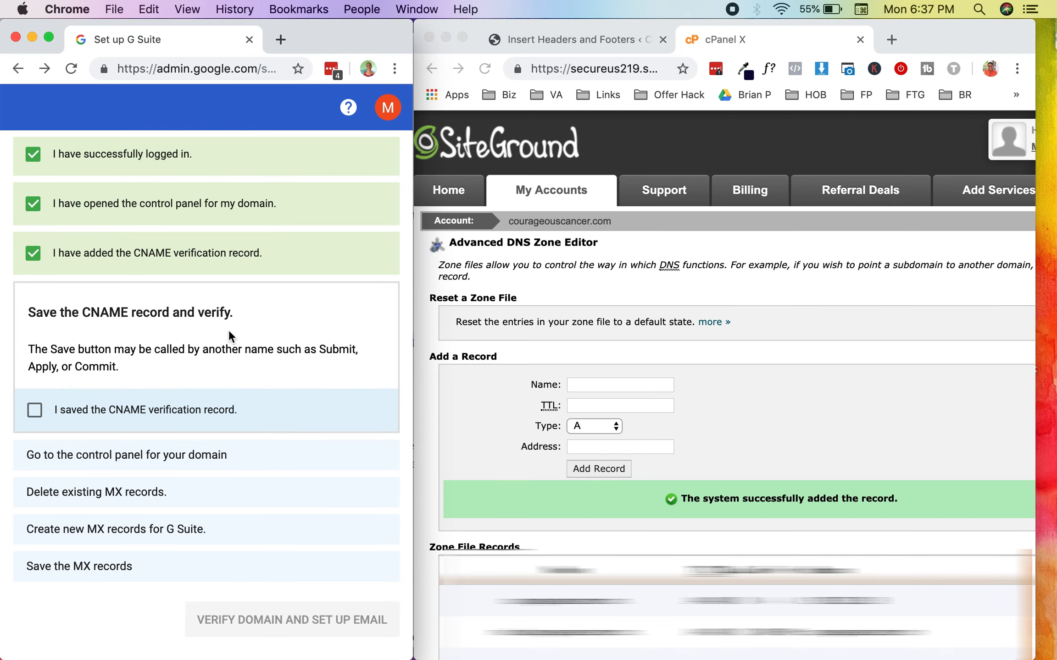
left_click(34, 409)
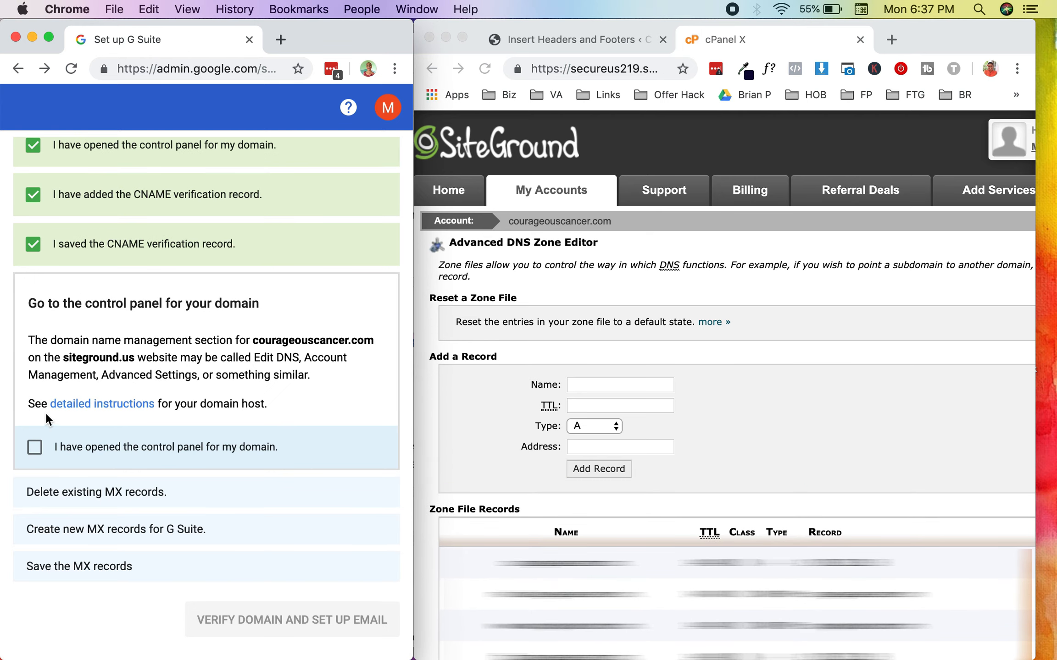
Step: In the G Suite setup, mark the control panel as opened, check the zone file for MX records, and mark existing MX records as deleted
left_click(34, 449)
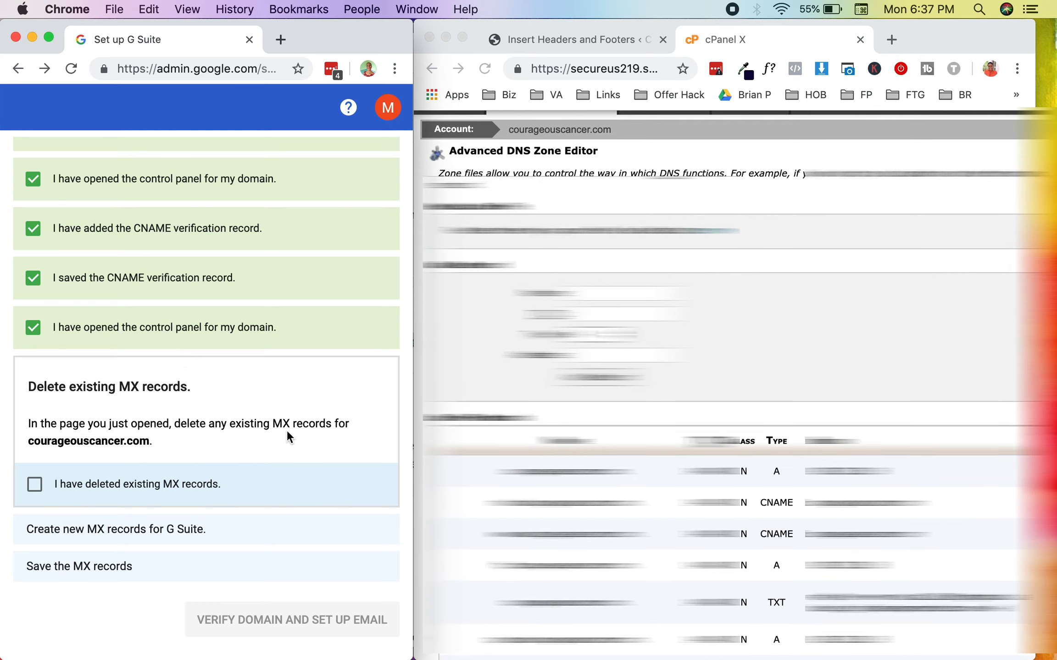
scroll(801, 255, "down", 6)
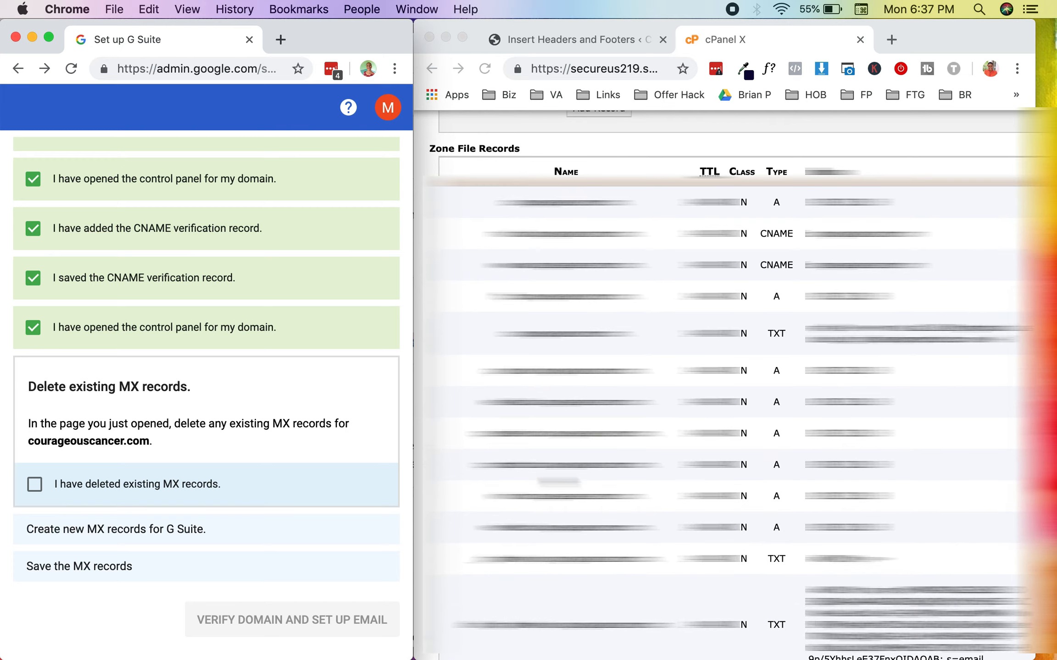
scroll(788, 580, "down", 4)
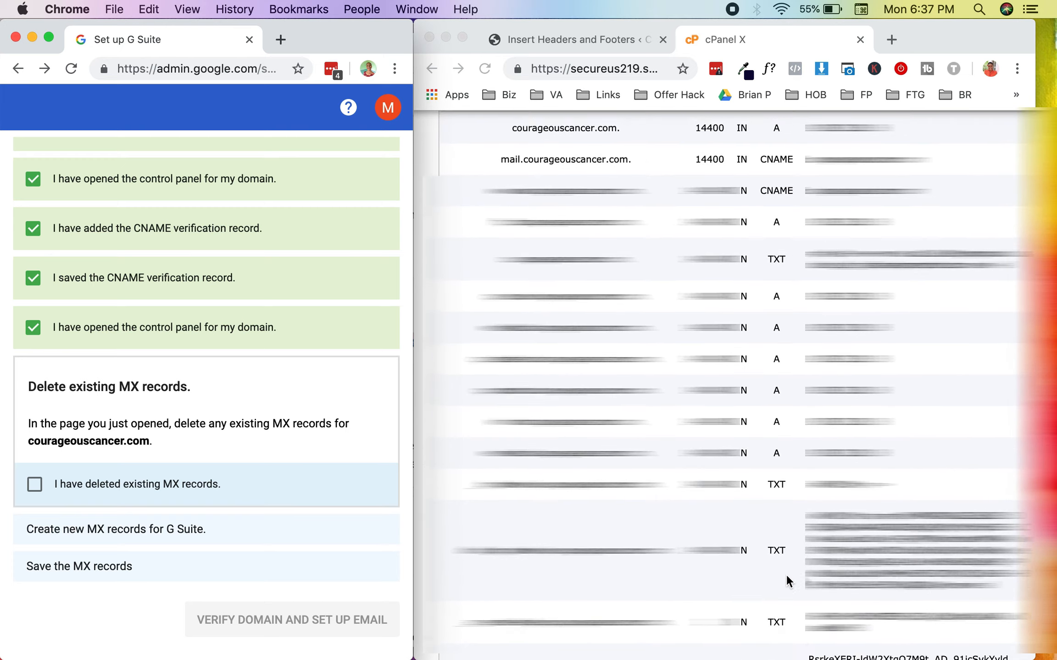
scroll(787, 580, "up", 5)
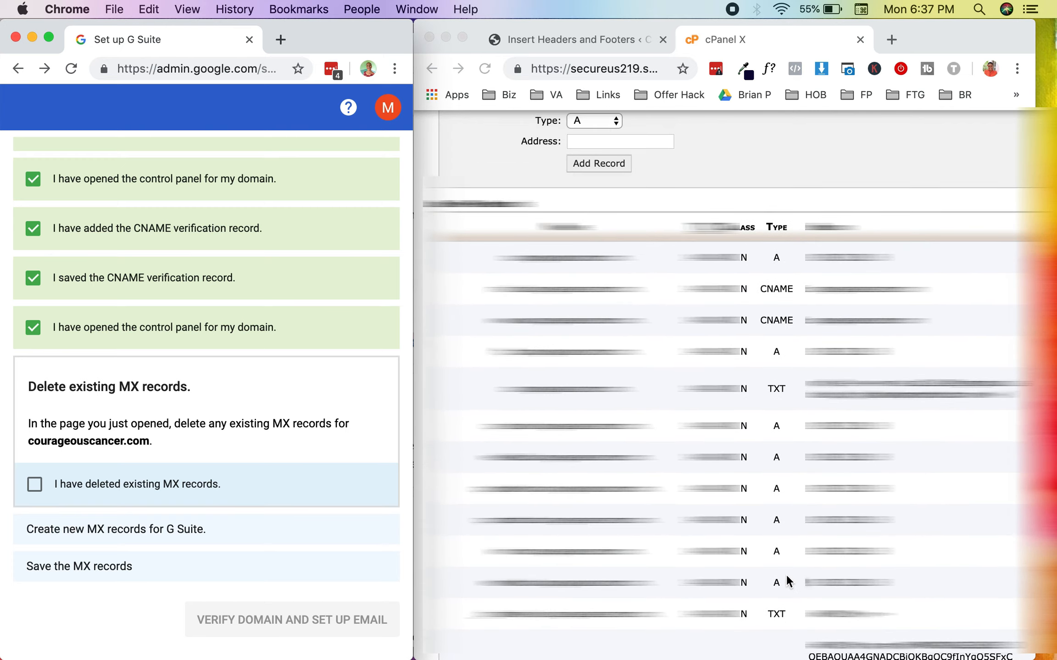
scroll(787, 581, "down", 5)
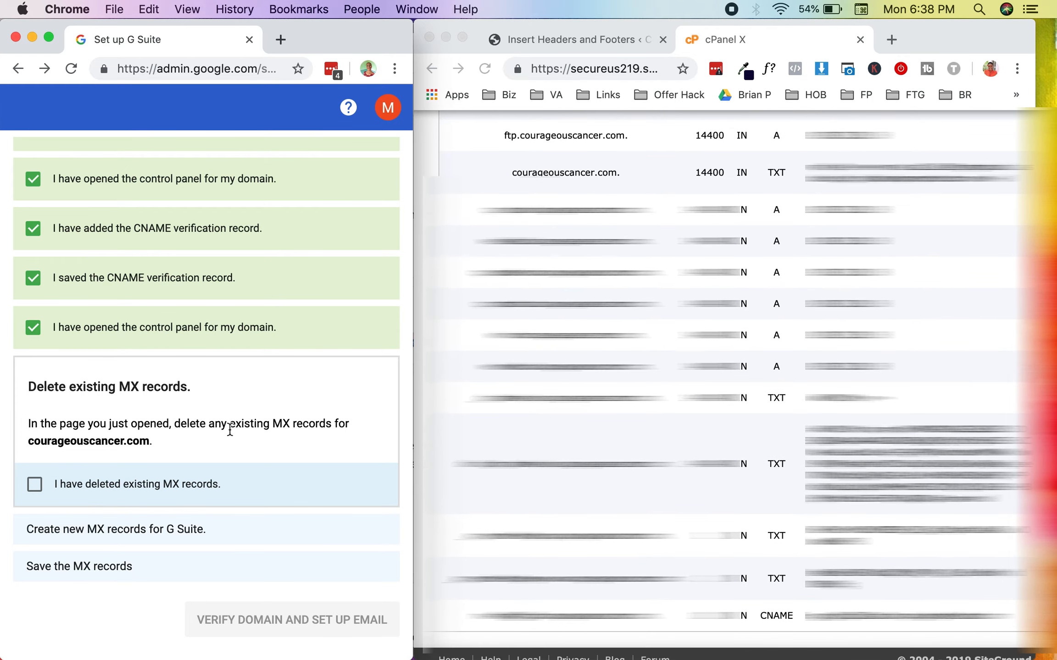
left_click(34, 484)
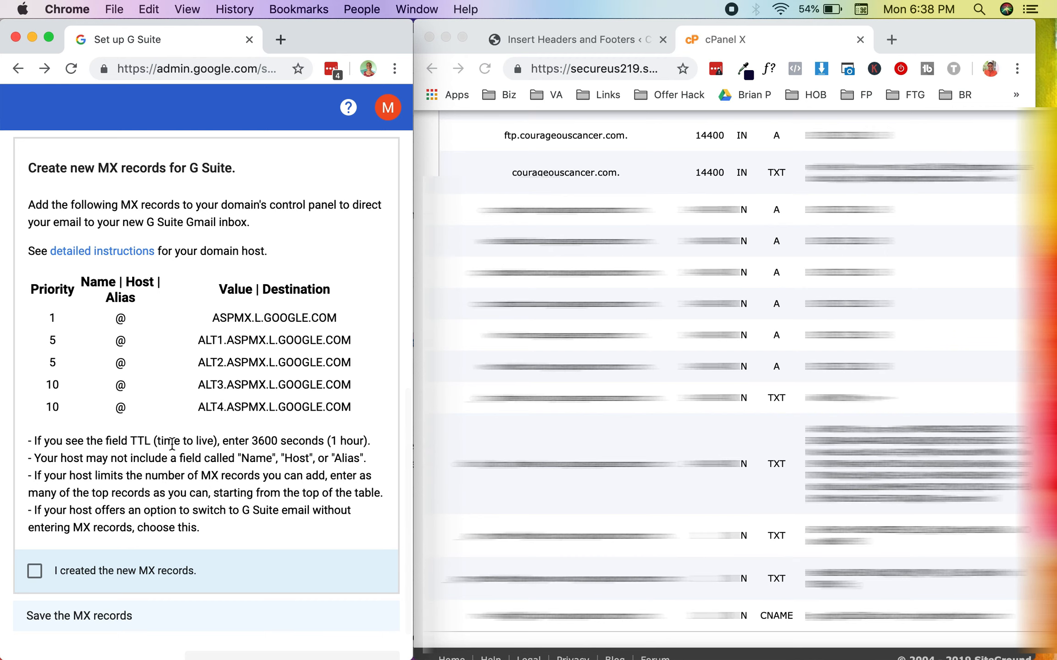
Step: Compare G Suite's required MX records with the record types offered for a new record in the DNS Zone Editor
scroll(176, 447, "up", 1)
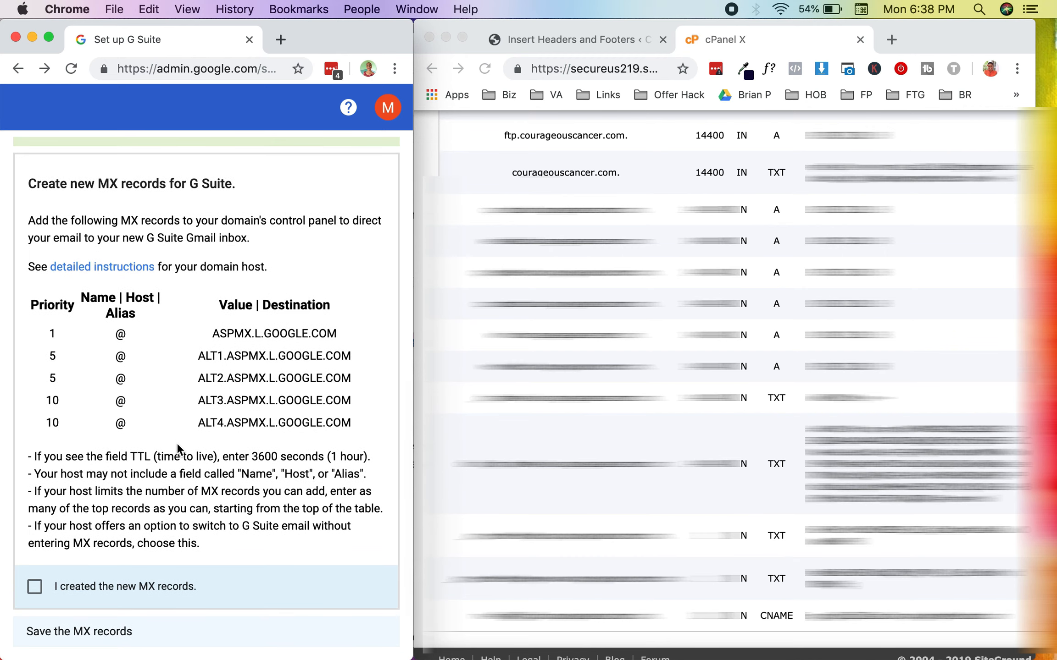
scroll(178, 447, "up", 5)
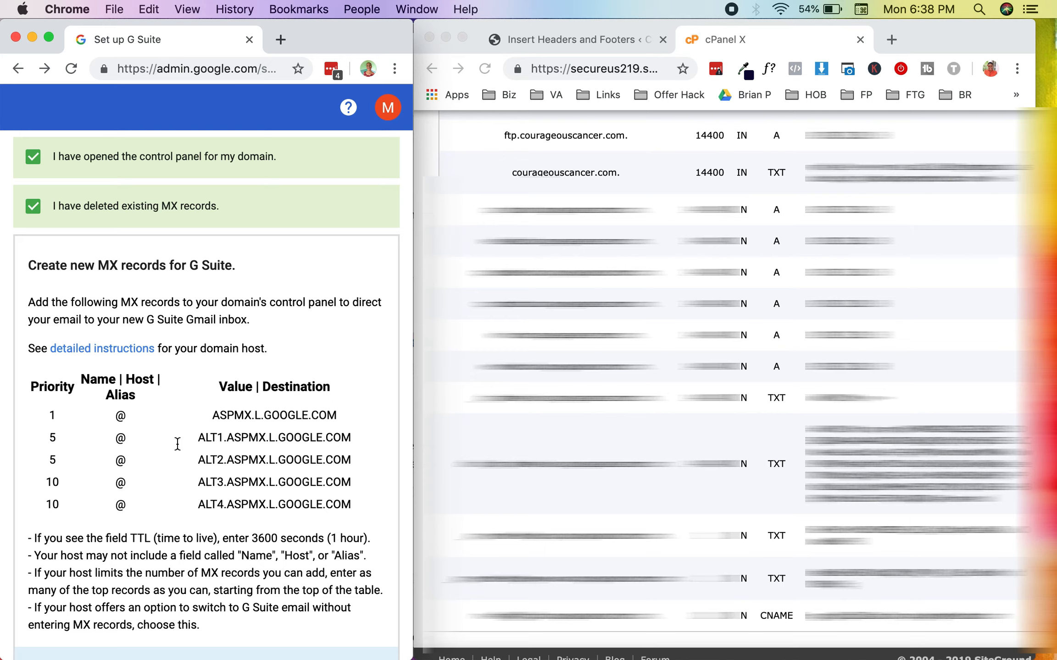
scroll(546, 487, "up", 15)
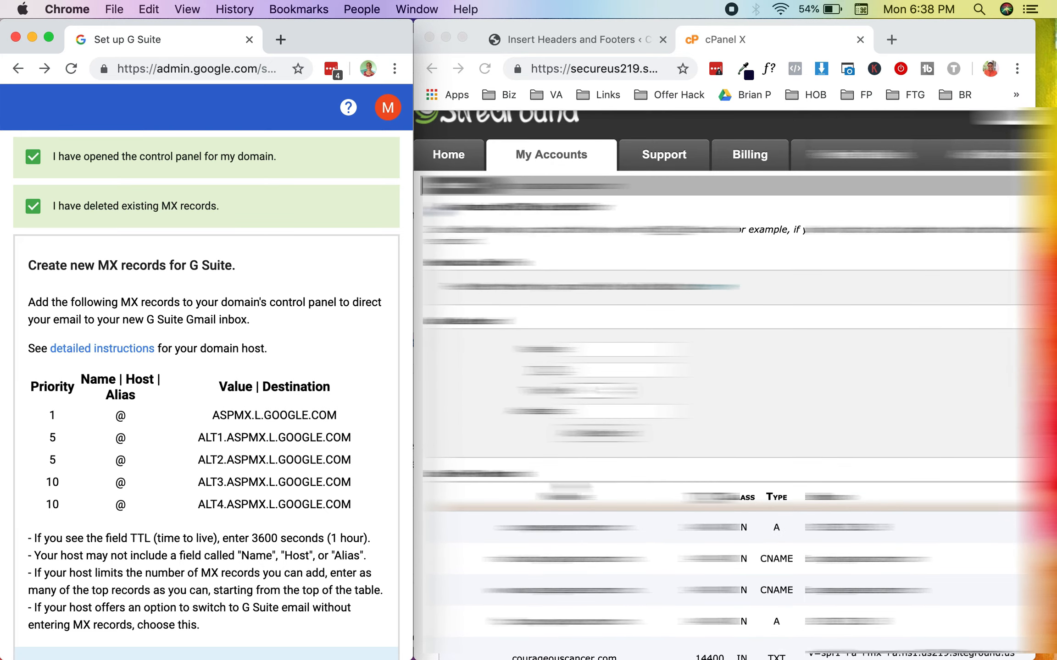
left_click(600, 396)
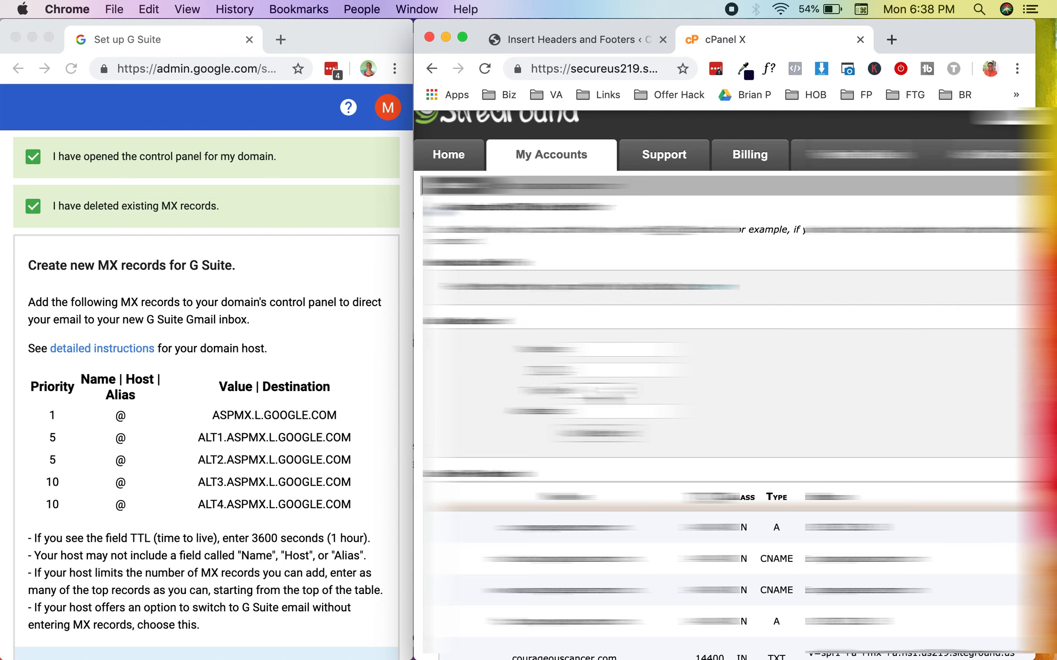
left_click(601, 391)
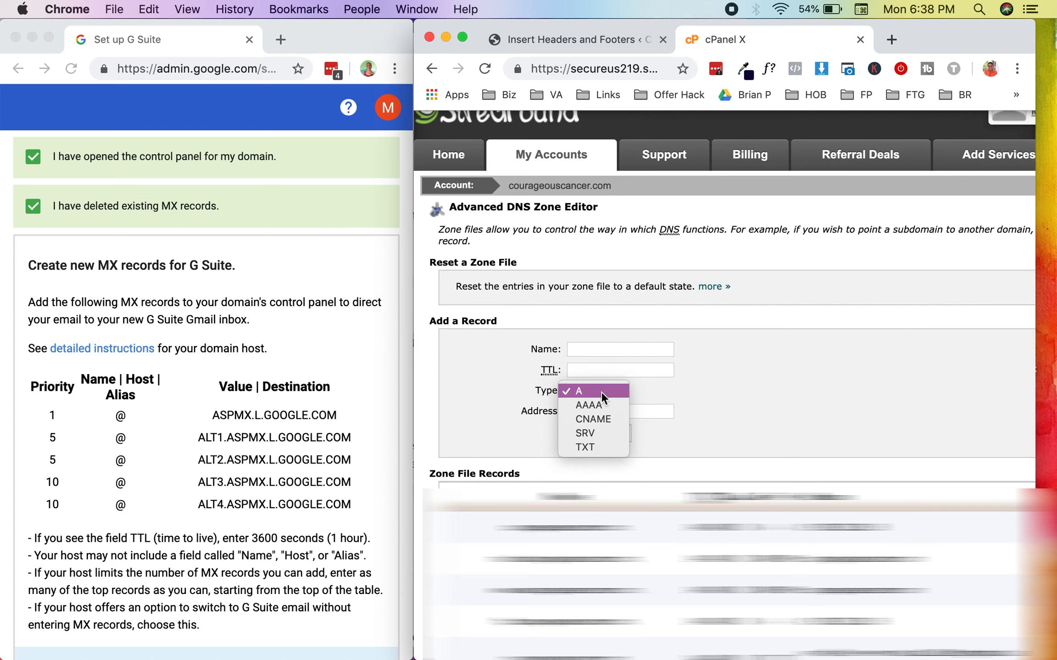
left_click(735, 413)
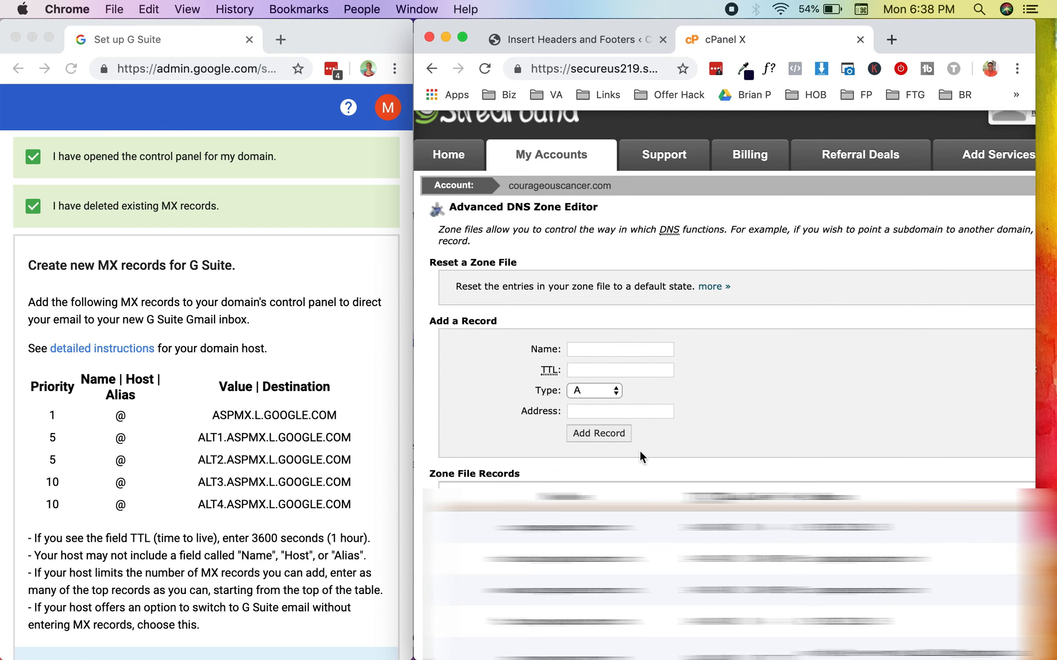
scroll(120, 359, "down", 3)
scroll(138, 335, "up", 2)
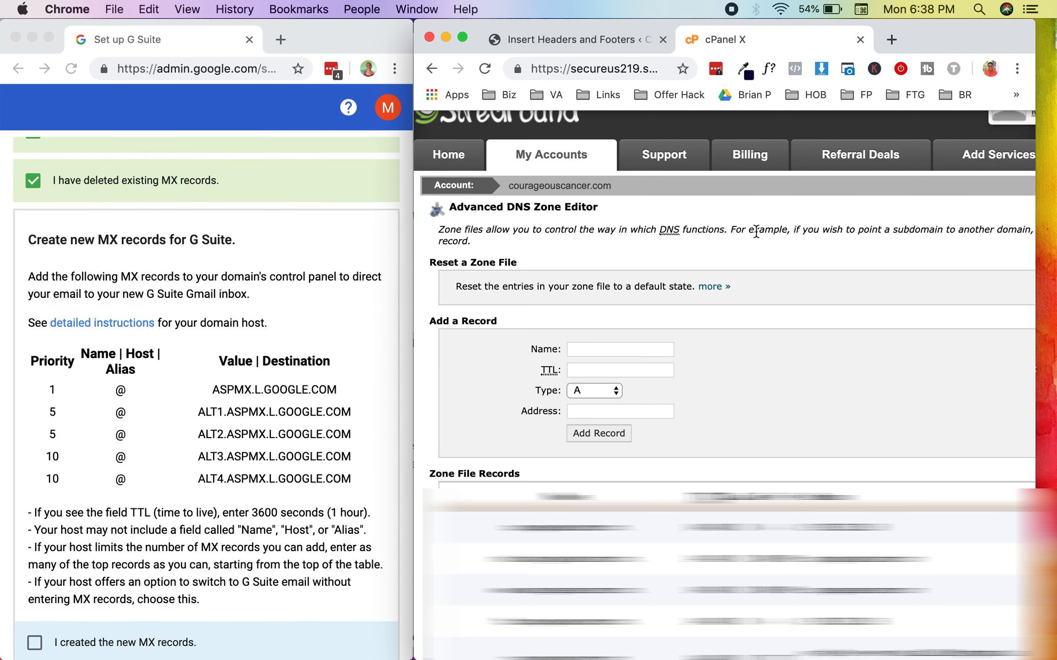
Step: Leave the Advanced DNS Zone Editor and return to the cPanel home page
scroll(756, 231, "up", 2)
scroll(754, 236, "right", 3)
left_click(1008, 228)
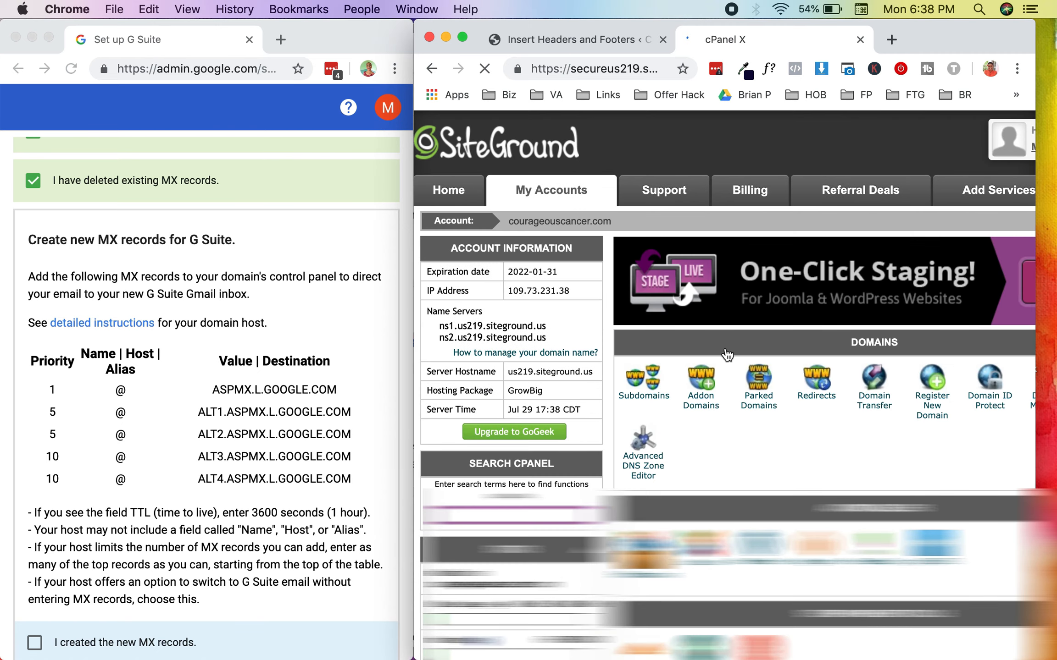
Step: Open MX Entry among cPanel's mail tools and apply the Google MX records to courageouscancer.com
scroll(703, 380, "down", 4)
scroll(704, 381, "right", 2)
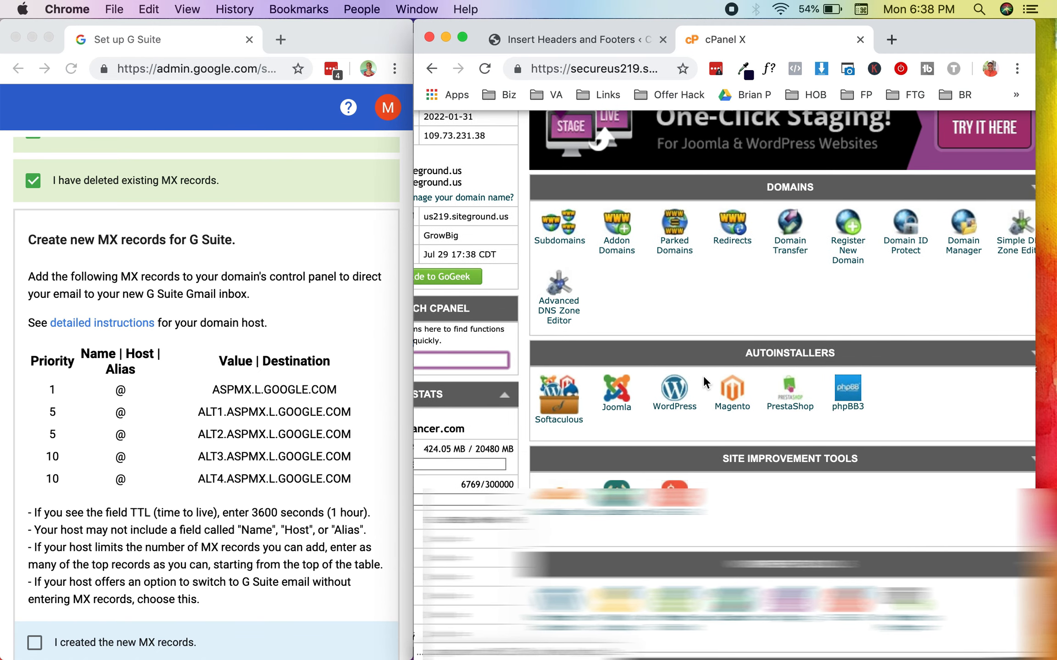
scroll(704, 375, "down", 4)
scroll(703, 376, "right", 1)
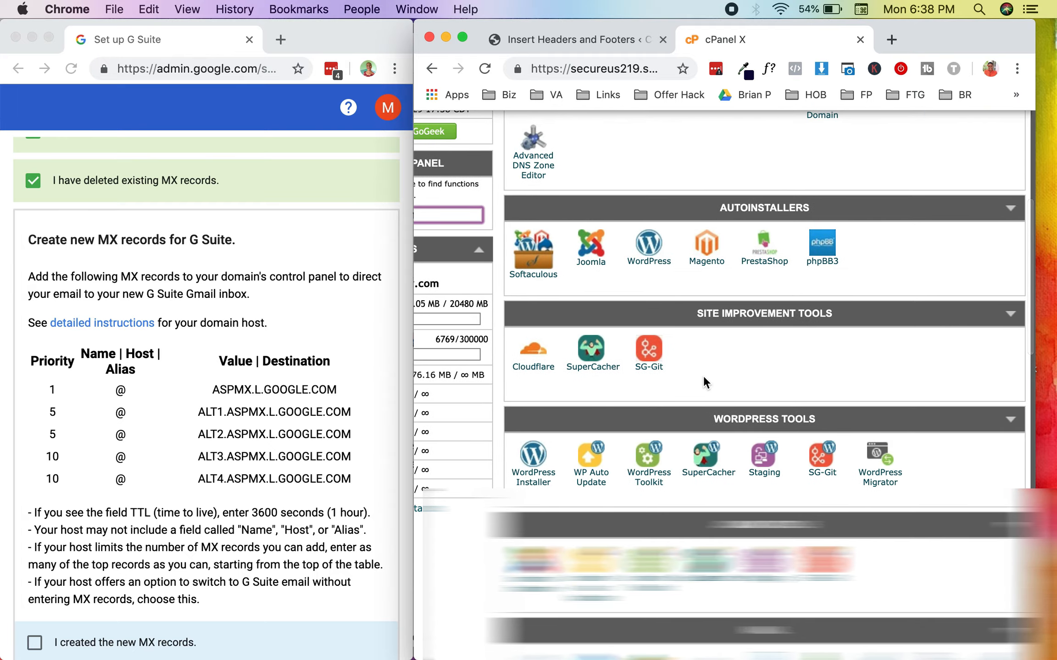
scroll(703, 375, "down", 5)
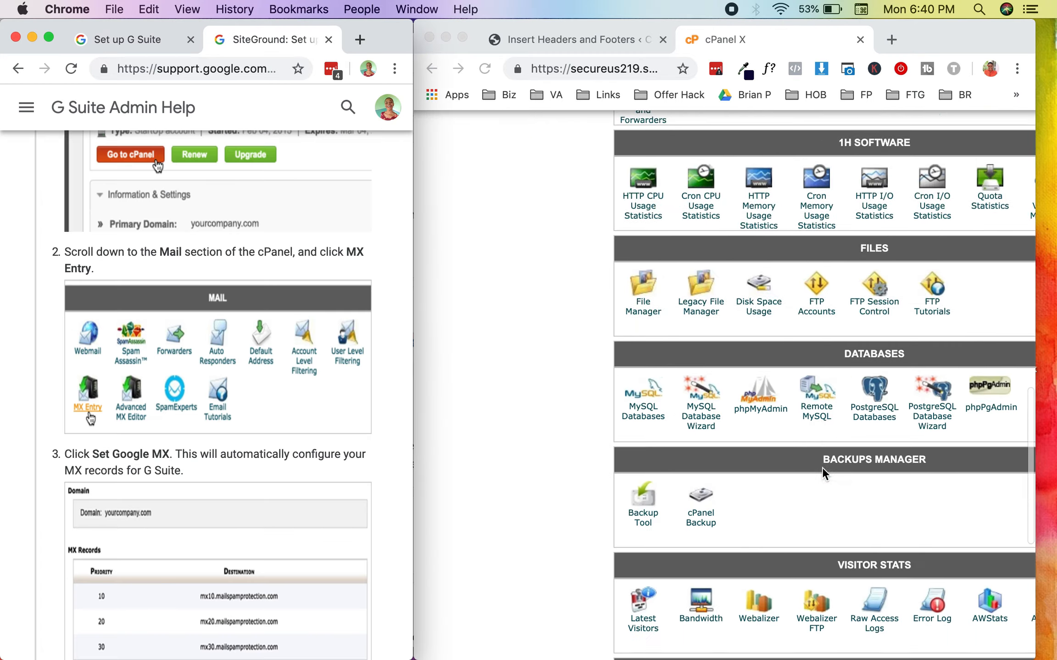
scroll(822, 467, "down", 5)
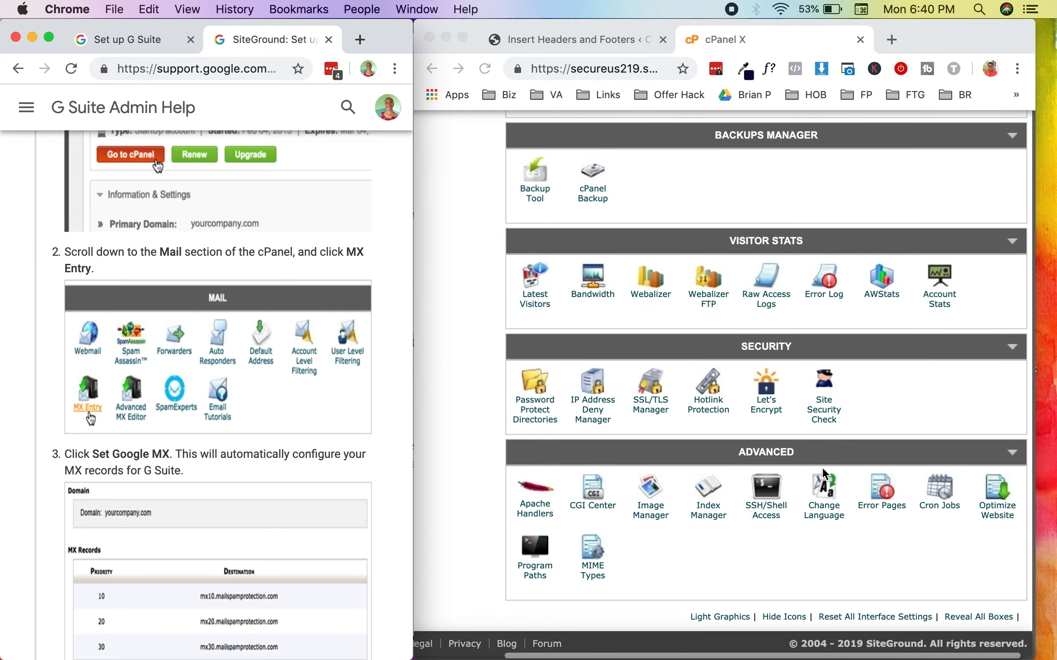
scroll(822, 468, "up", 10)
scroll(822, 467, "up", 5)
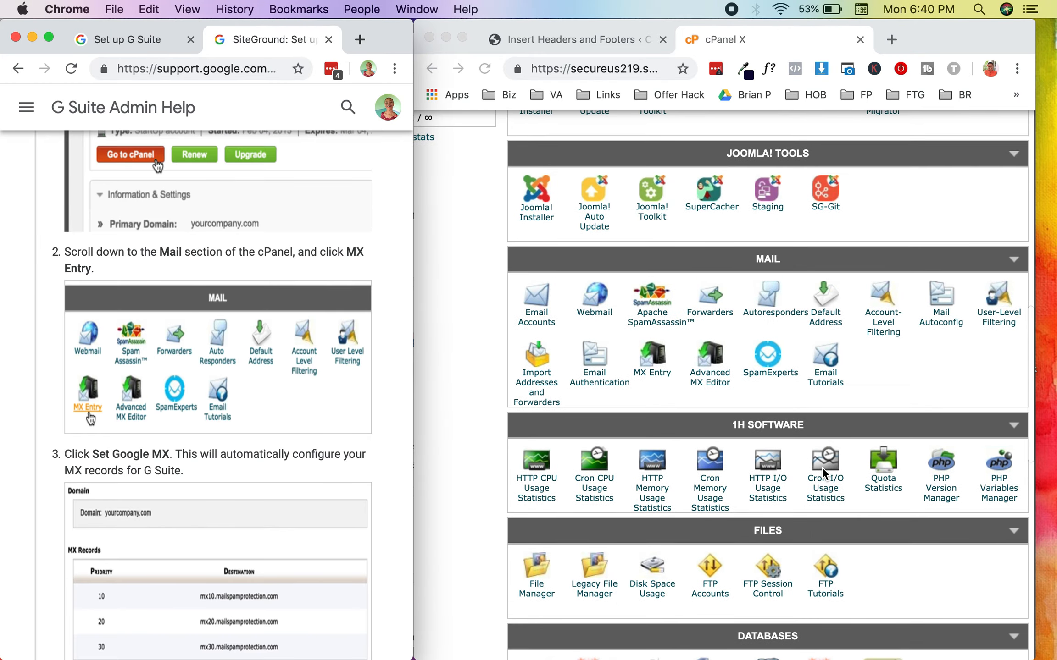
left_click(656, 417)
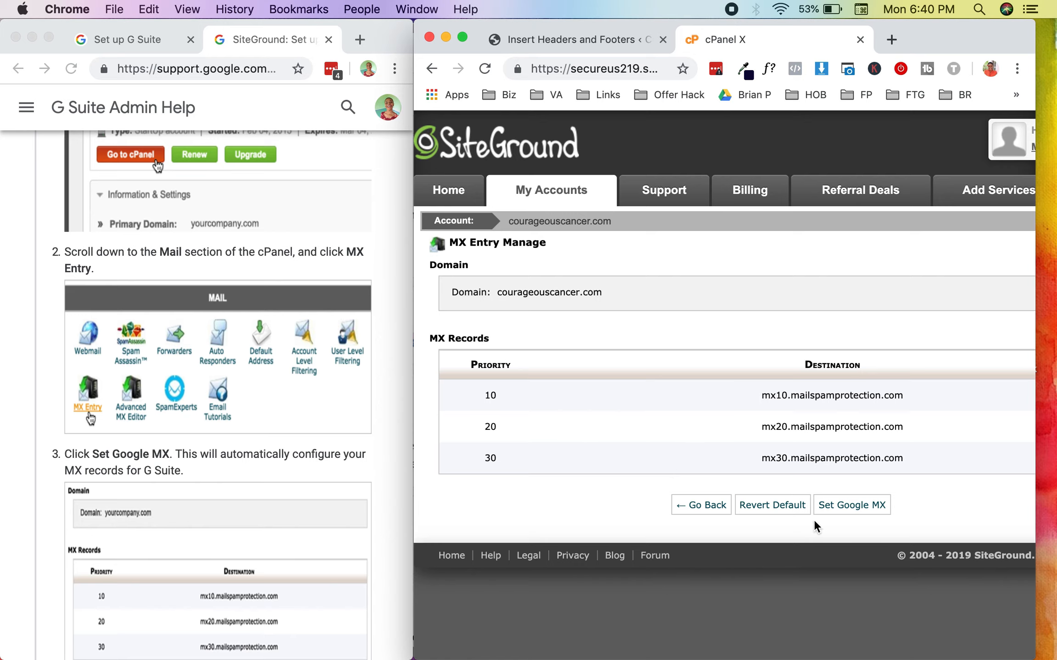
left_click(828, 505)
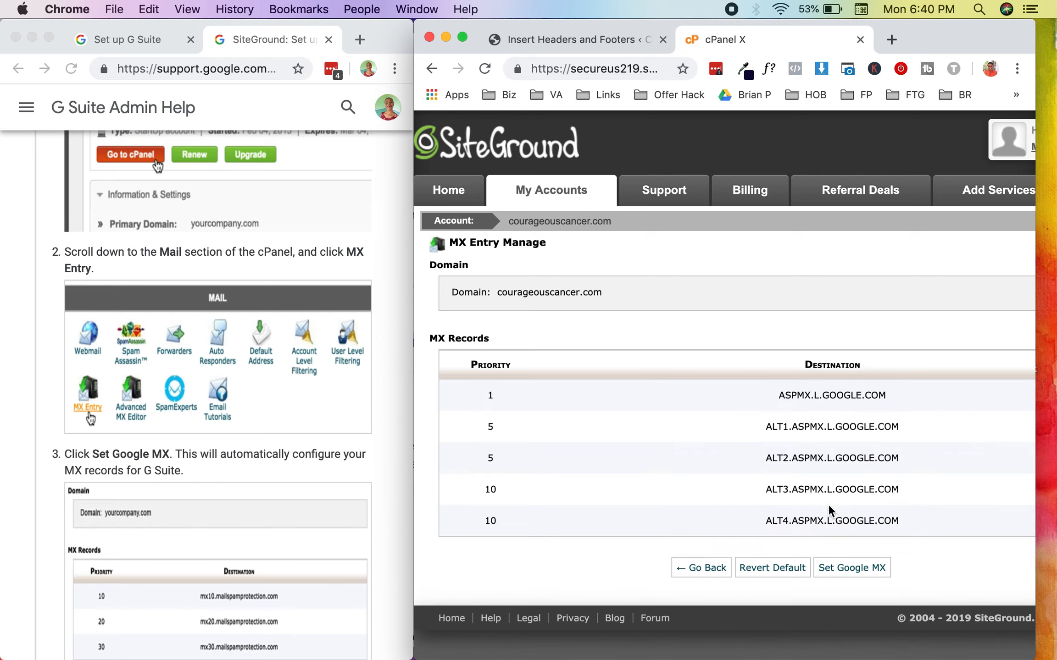
Step: Return to the G Suite setup and mark the new MX records as created and saved
left_click(109, 39)
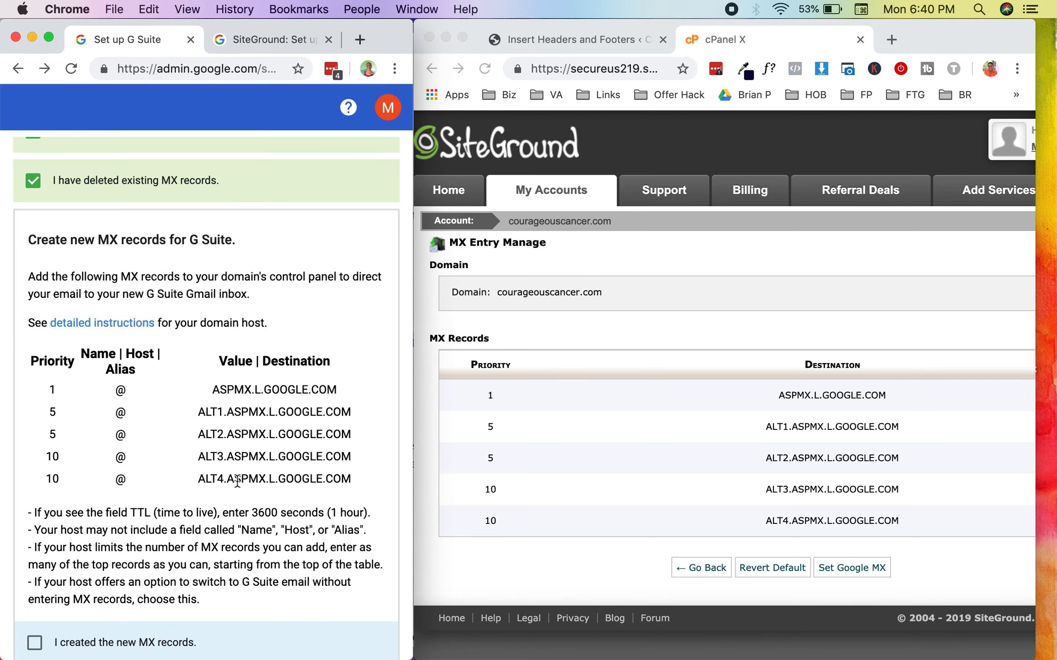
scroll(224, 496, "down", 2)
scroll(224, 495, "down", 2)
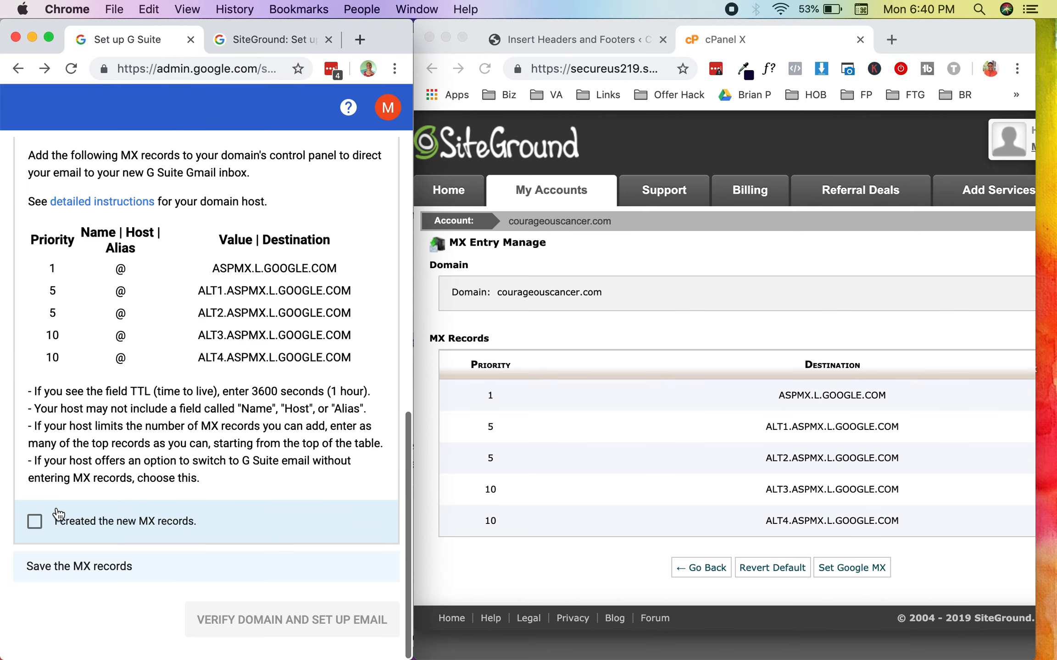
left_click(35, 520)
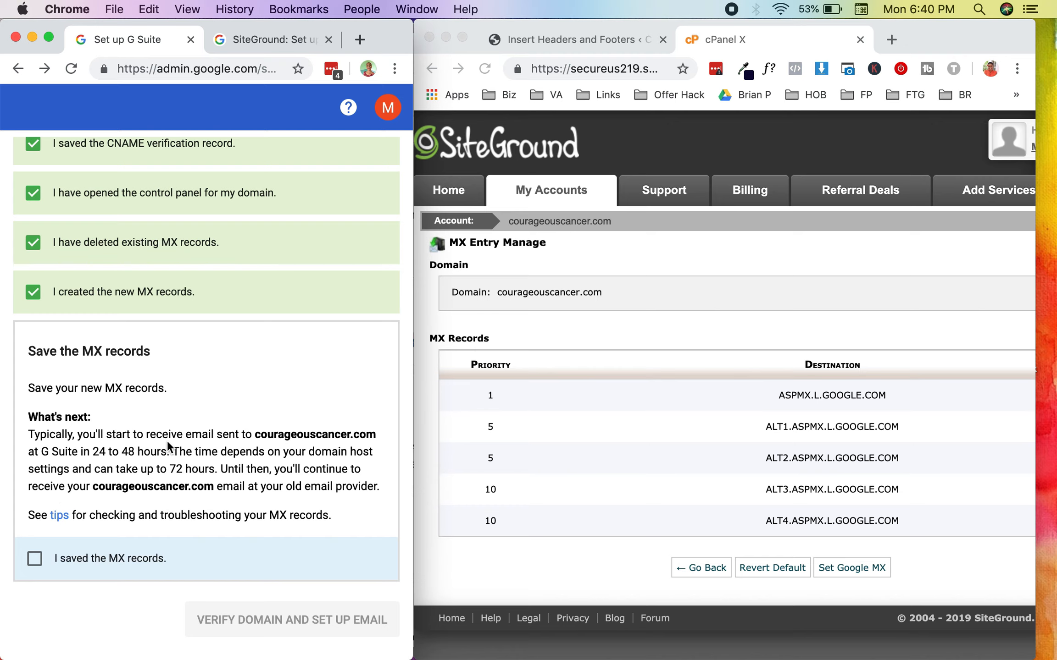
left_click(36, 559)
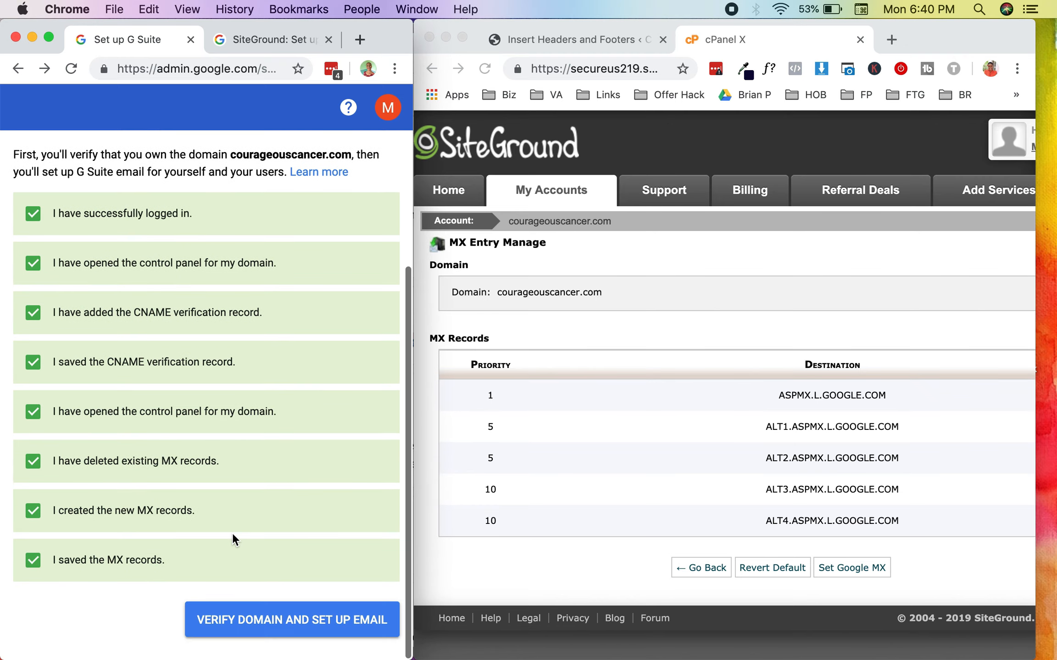
Step: Run the domain verification and email setup, enlarge the browser window, and continue to the plan selection
left_click(259, 624)
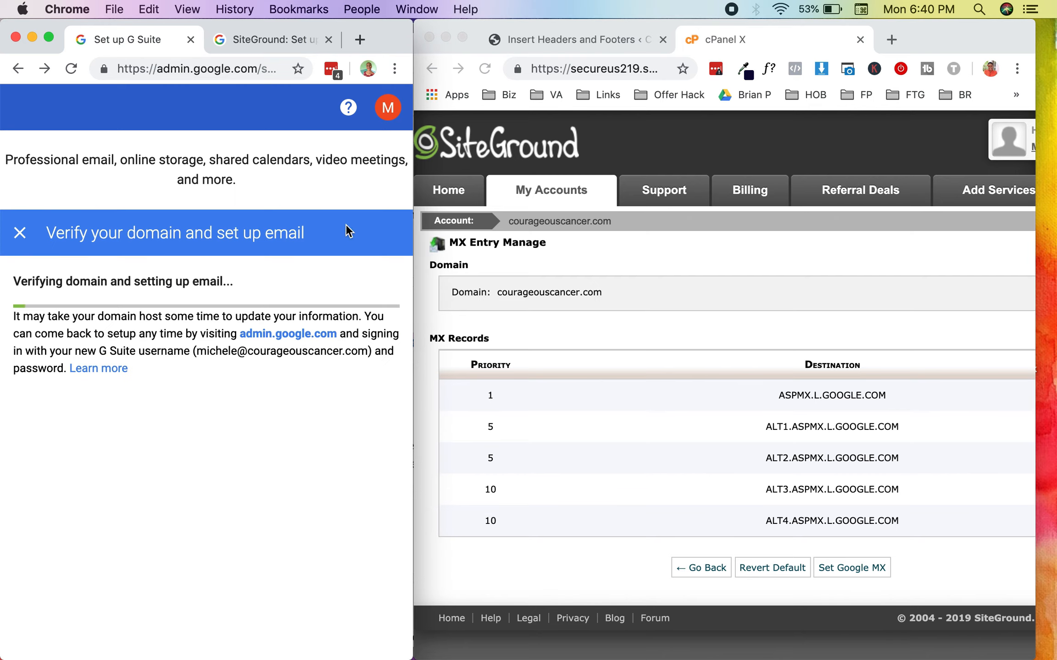
double_click(383, 30)
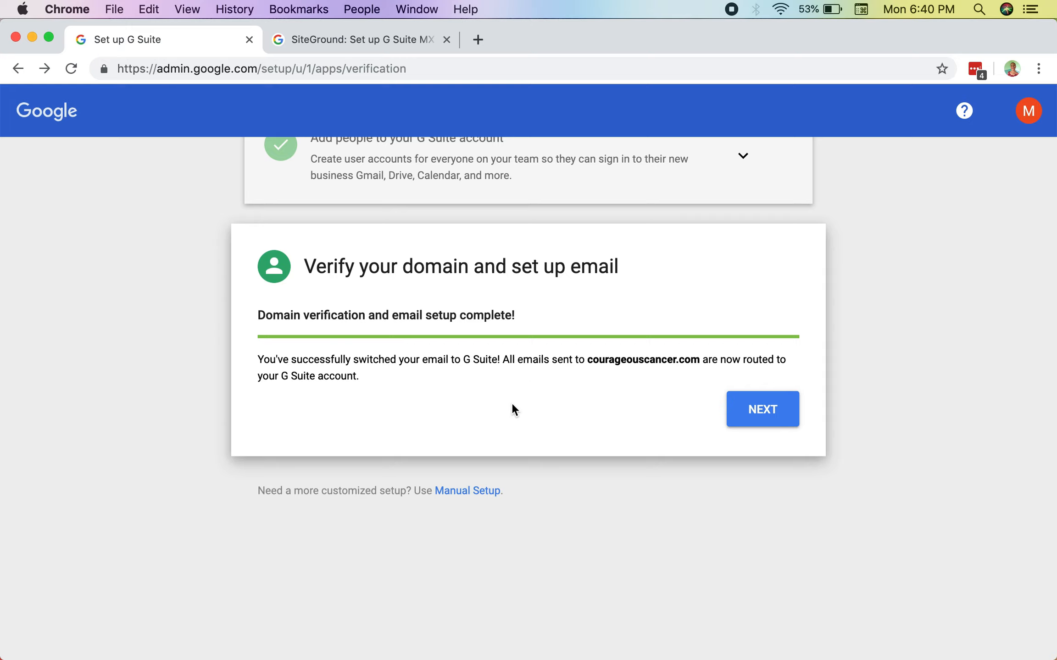
left_click(736, 411)
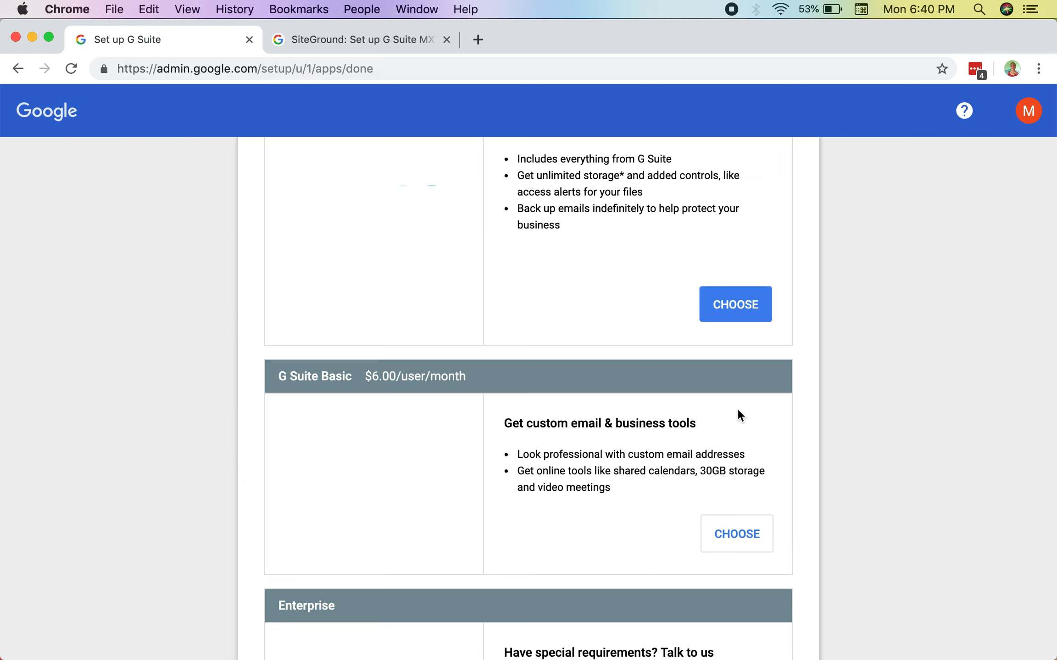
Step: Review the offered plans, choose G Suite Basic at $6.00/user/month, and continue to the order review with the Flexible Plan for 1 user
scroll(737, 414, "up", 3)
scroll(737, 412, "up", 3)
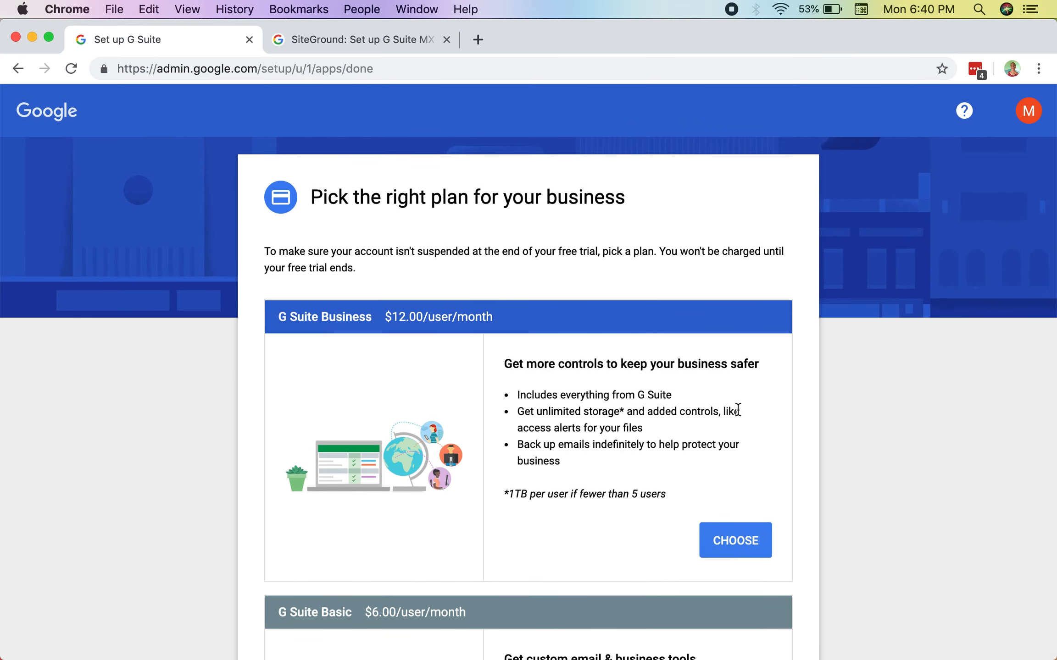
scroll(737, 410, "down", 5)
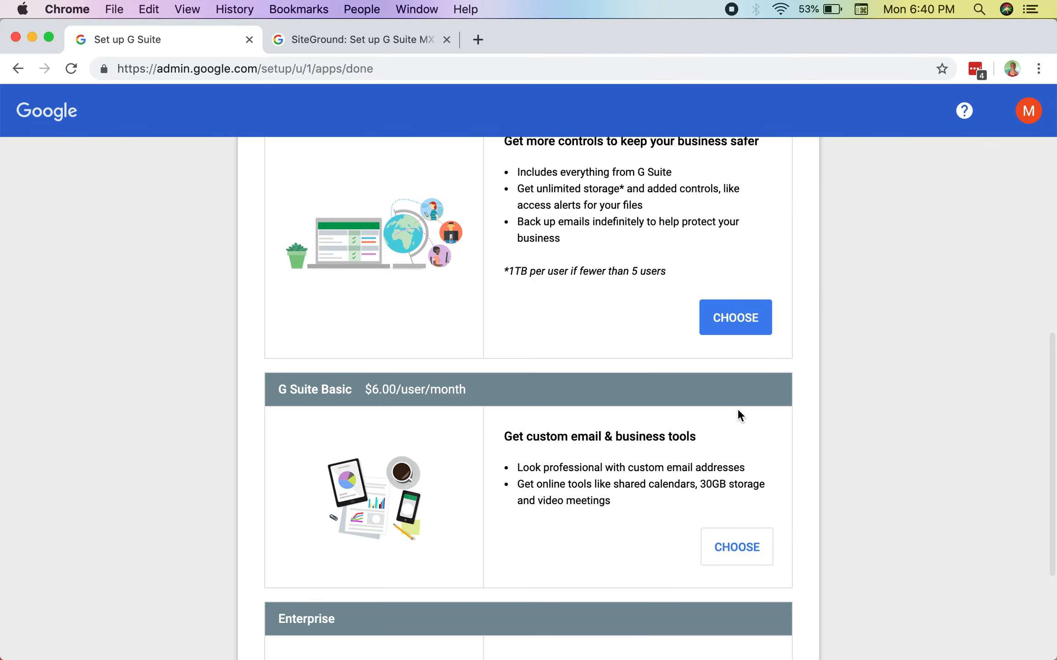
scroll(738, 412, "down", 2)
scroll(738, 411, "up", 8)
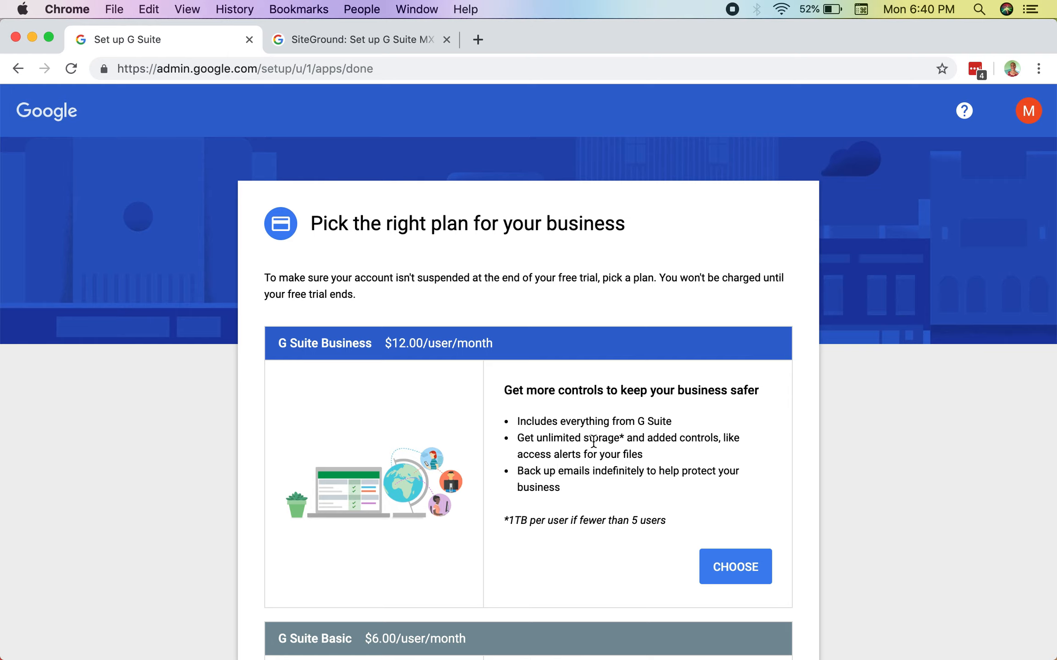
scroll(593, 441, "down", 6)
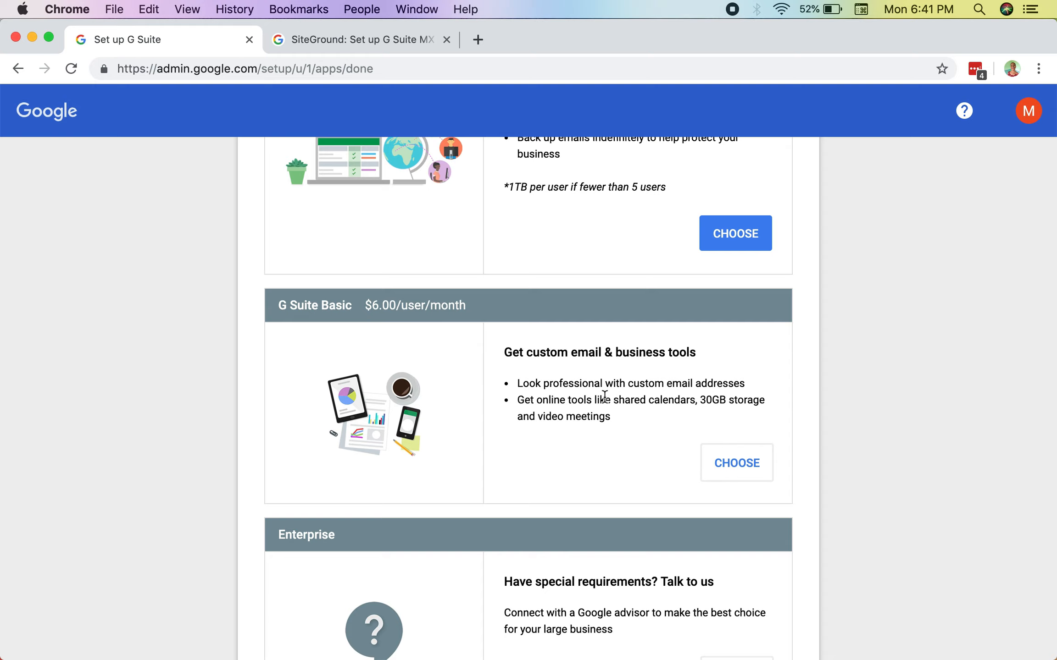
scroll(606, 395, "up", 7)
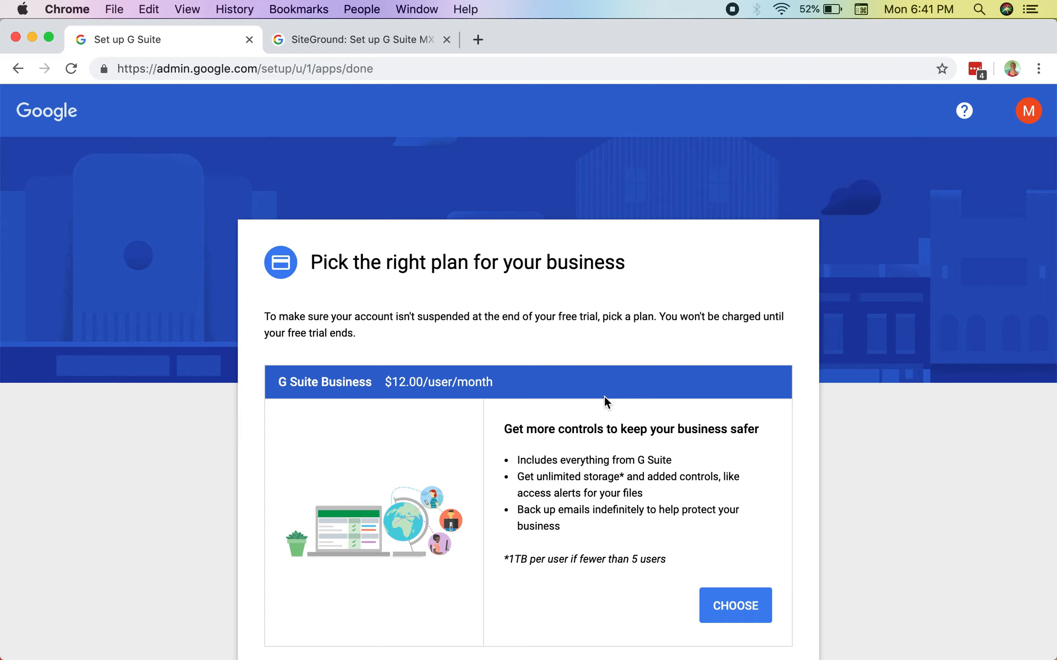
scroll(604, 396, "down", 9)
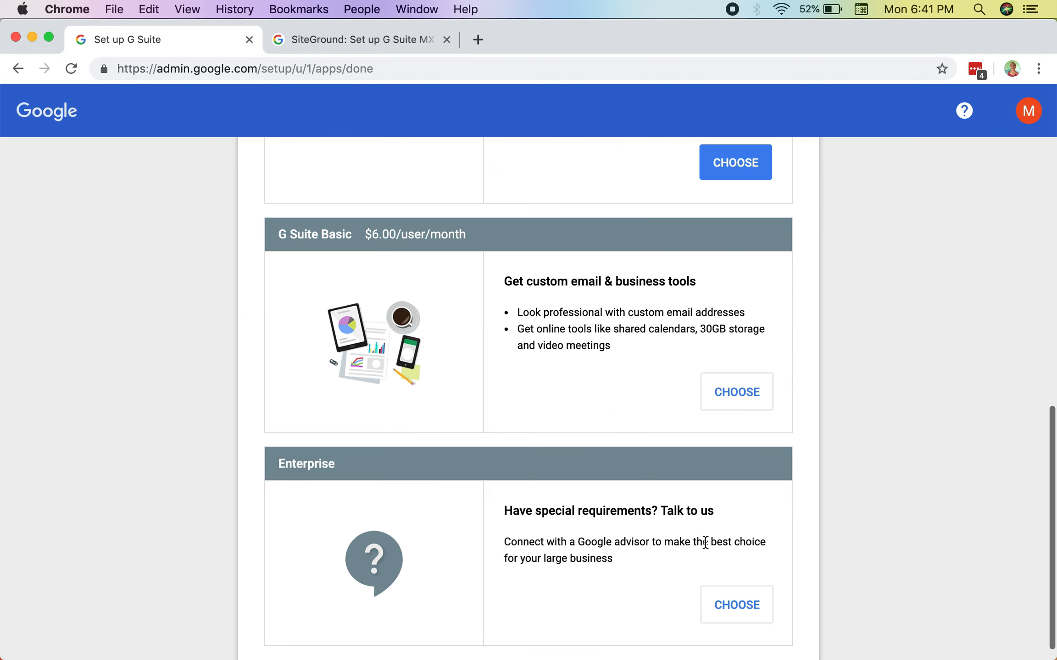
left_click(745, 373)
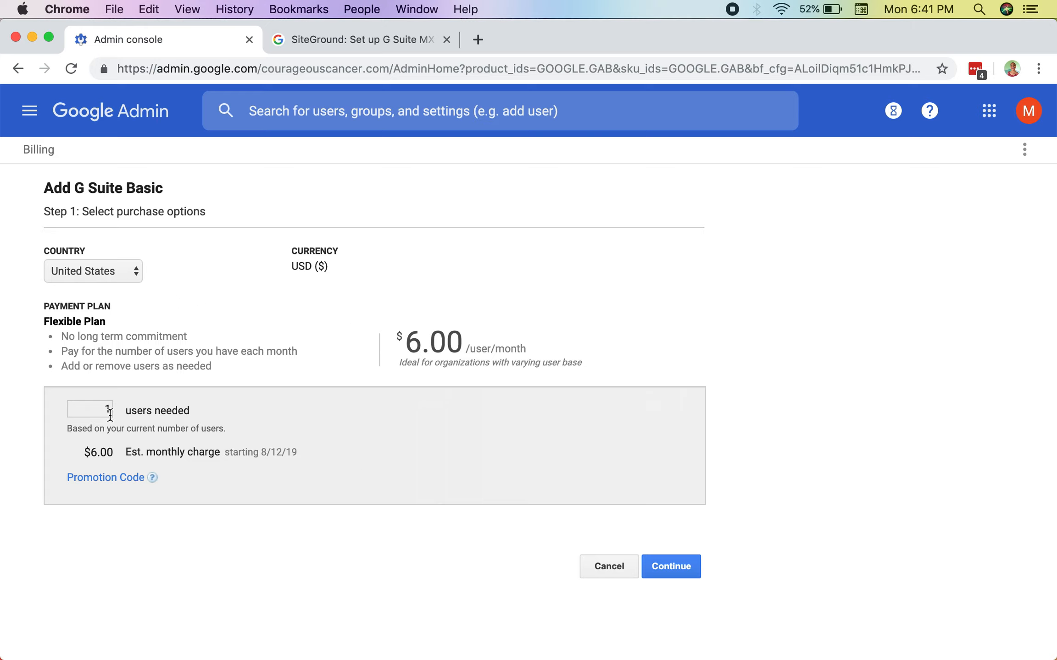
left_click(680, 573)
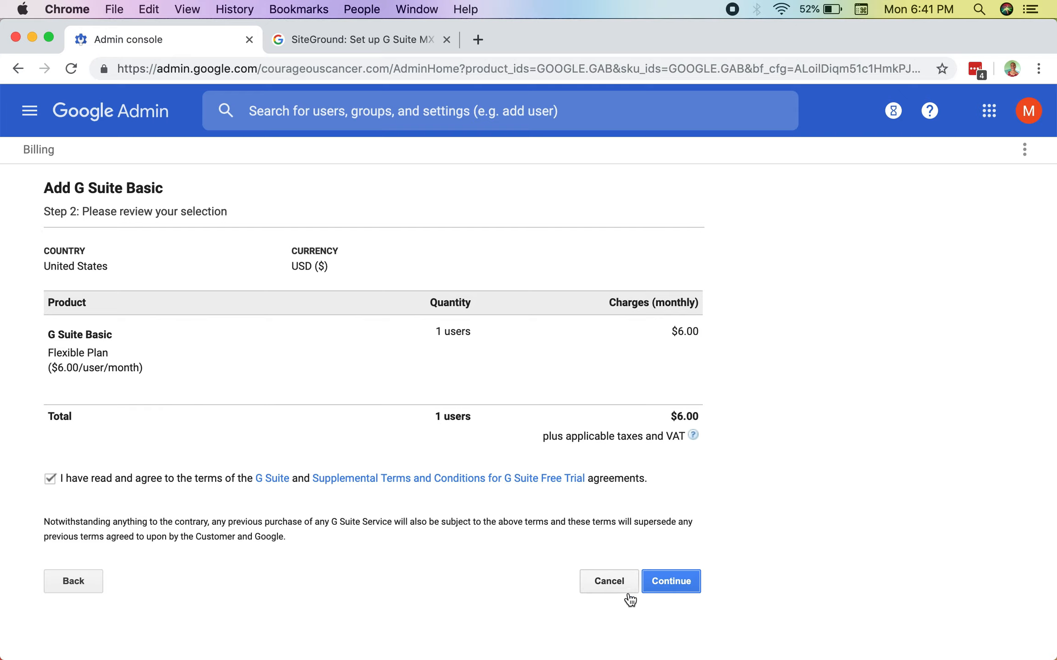
Step: Accept the G Suite Basic order review, continue to the payment information, and look through the form down to the payment method
left_click(661, 583)
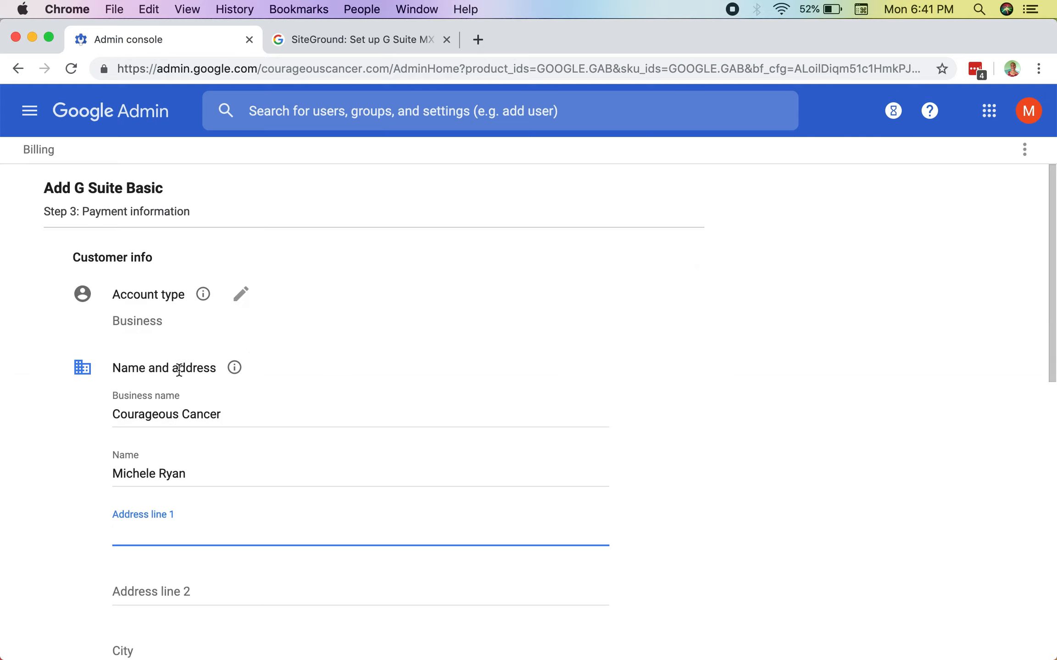
scroll(138, 413, "down", 10)
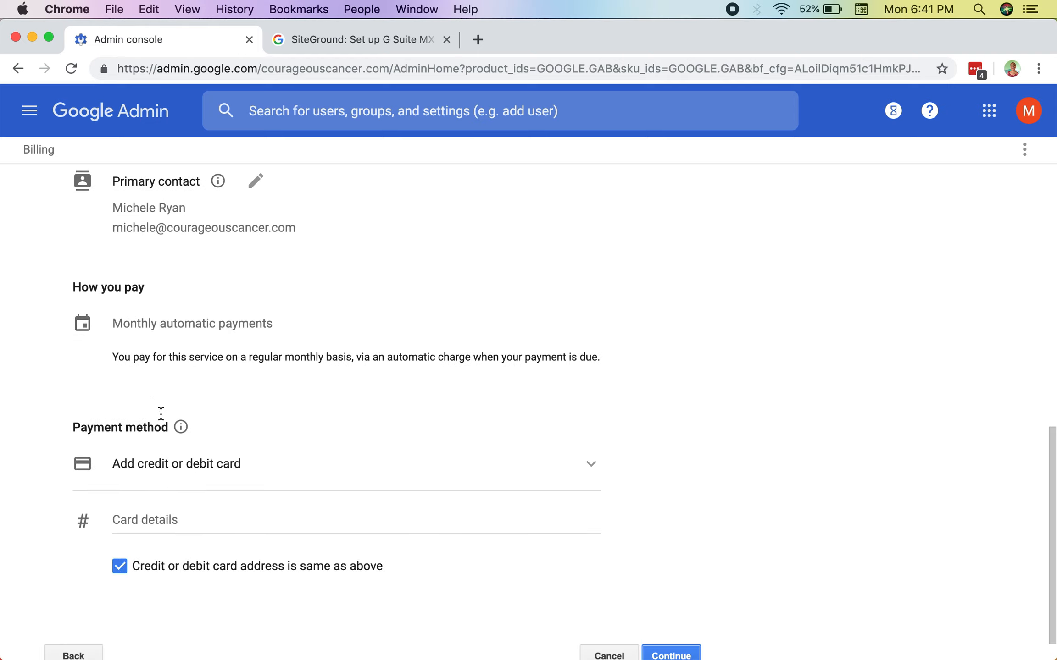
scroll(160, 414, "down", 2)
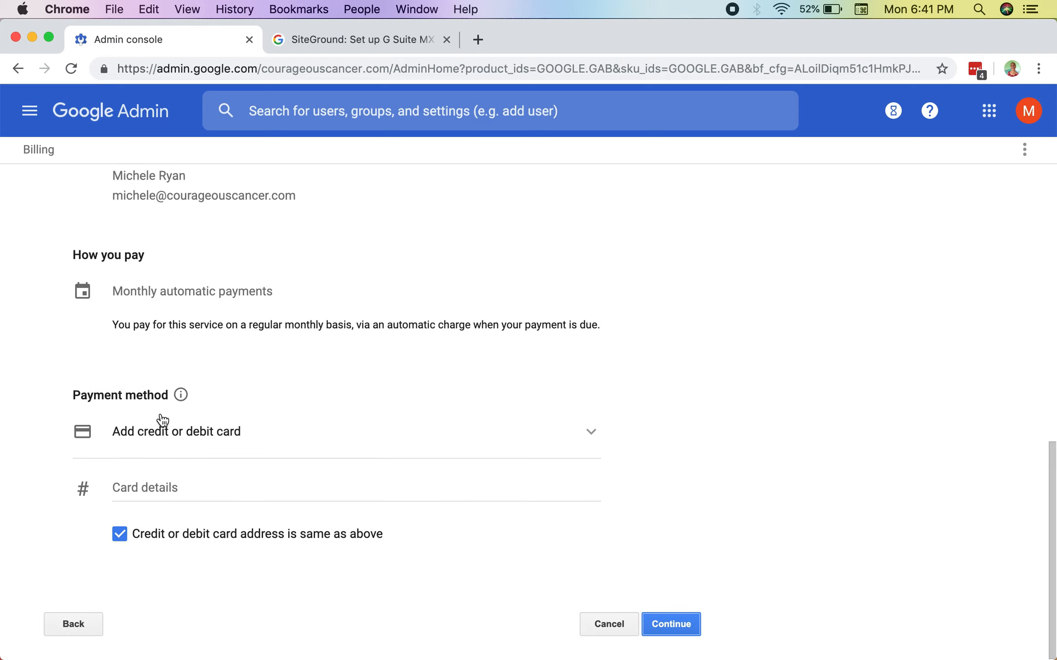
scroll(161, 418, "up", 12)
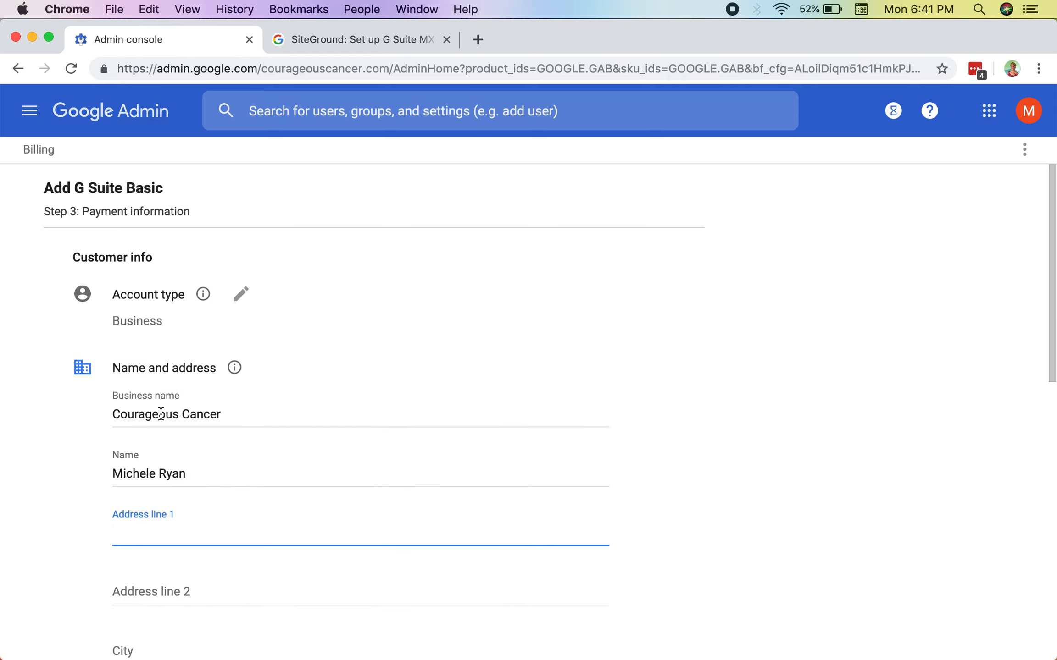
Step: Check the progress of the admin tasks and close the task list
left_click(894, 114)
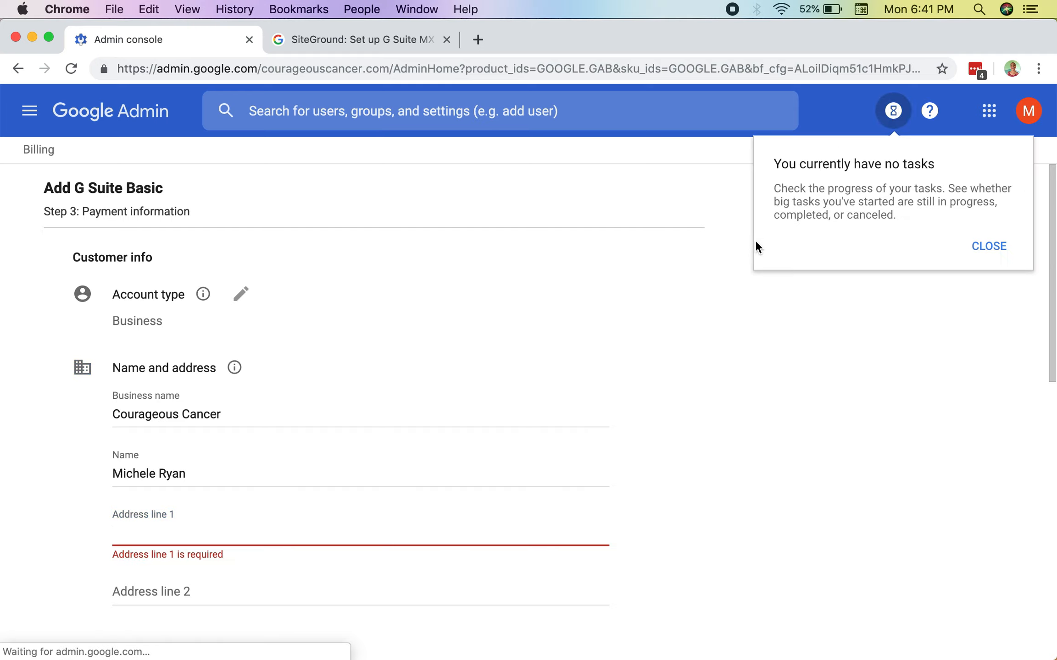
left_click(977, 246)
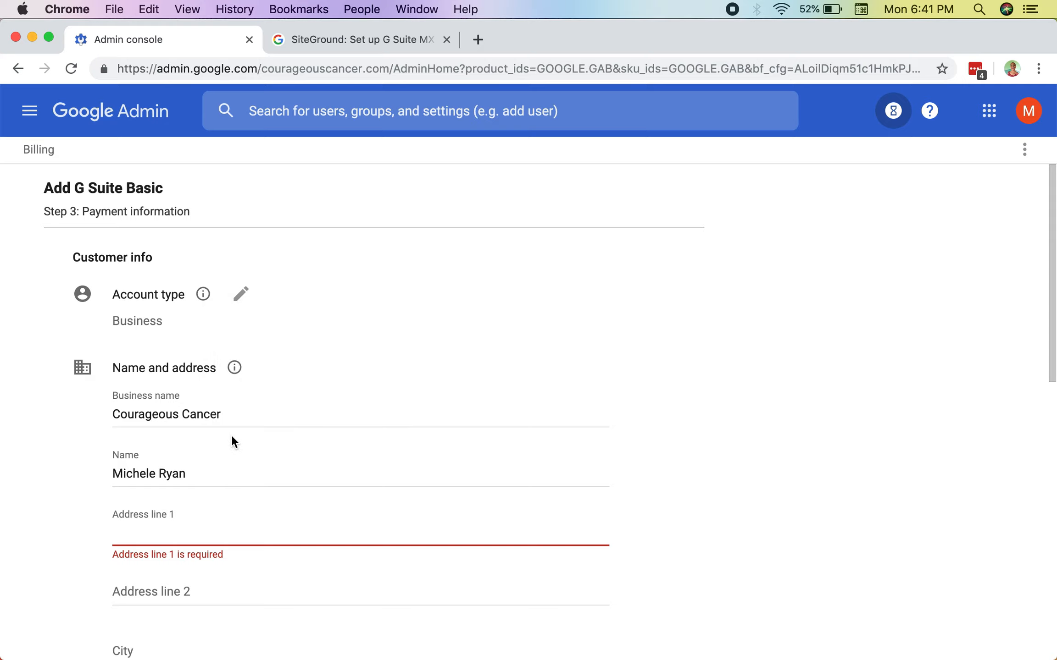
Step: Read the account type explanation and open that setting for editing, and review the address, contact and payment method sections
mouse_move(204, 299)
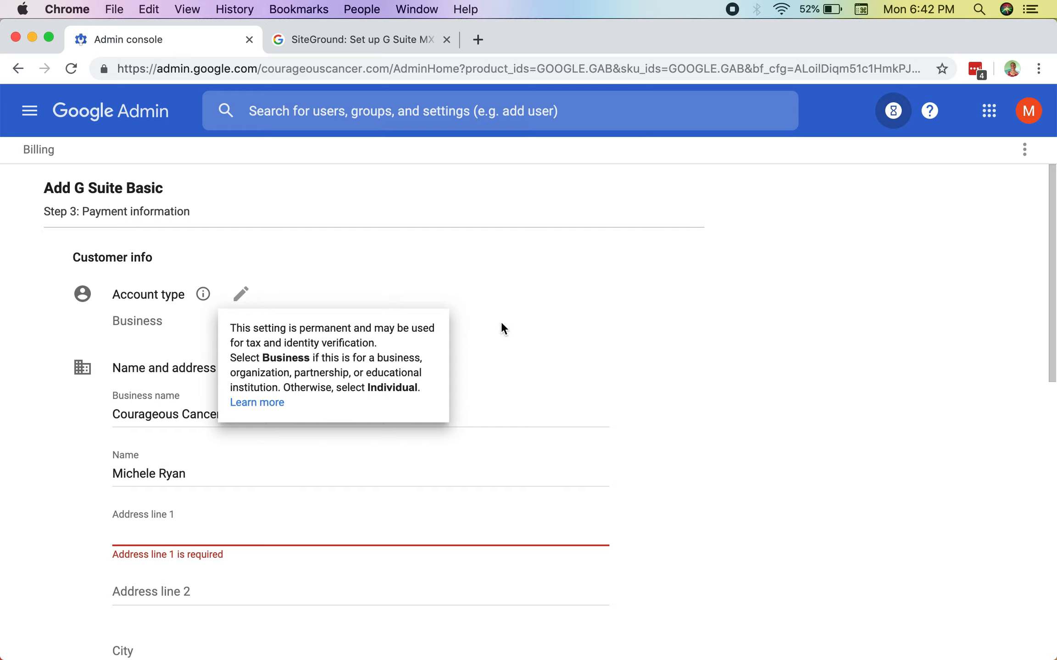
left_click(411, 318)
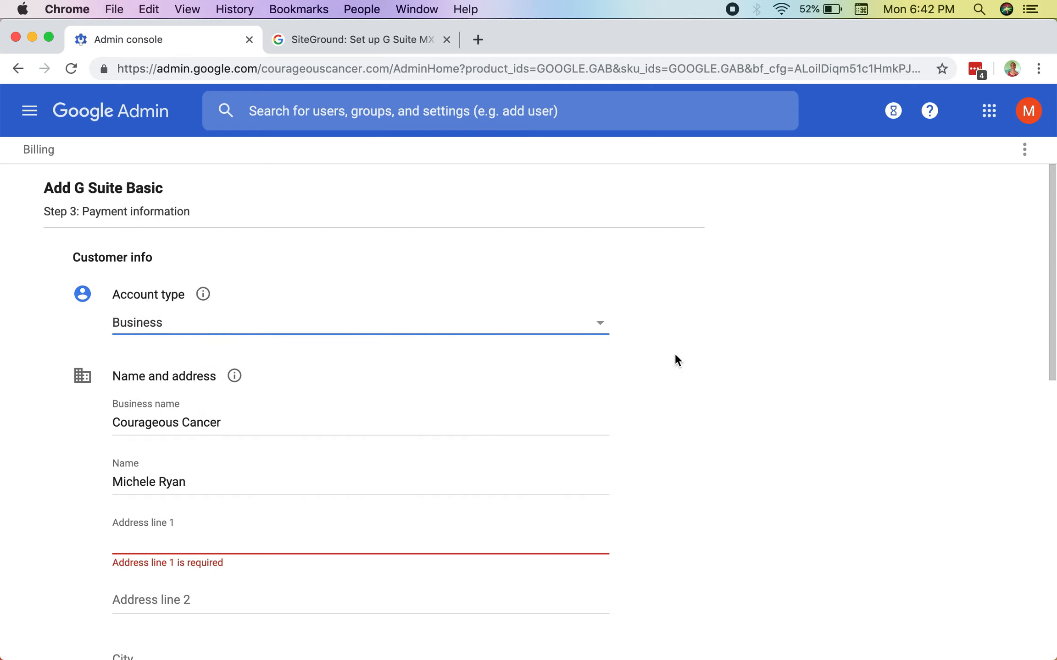
scroll(450, 418, "down", 10)
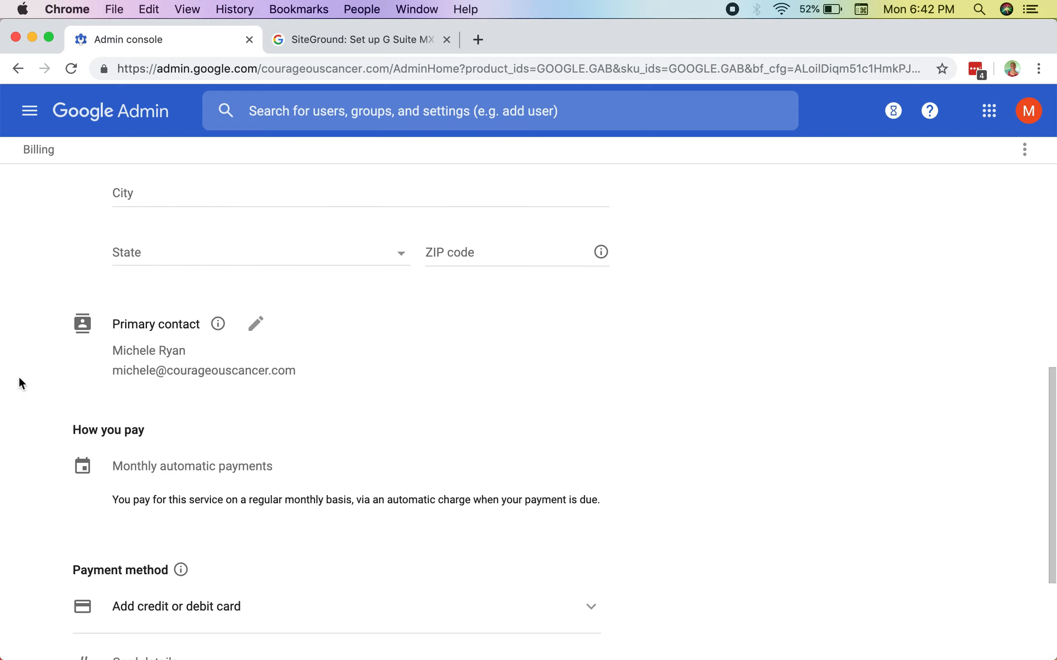
scroll(176, 406, "down", 4)
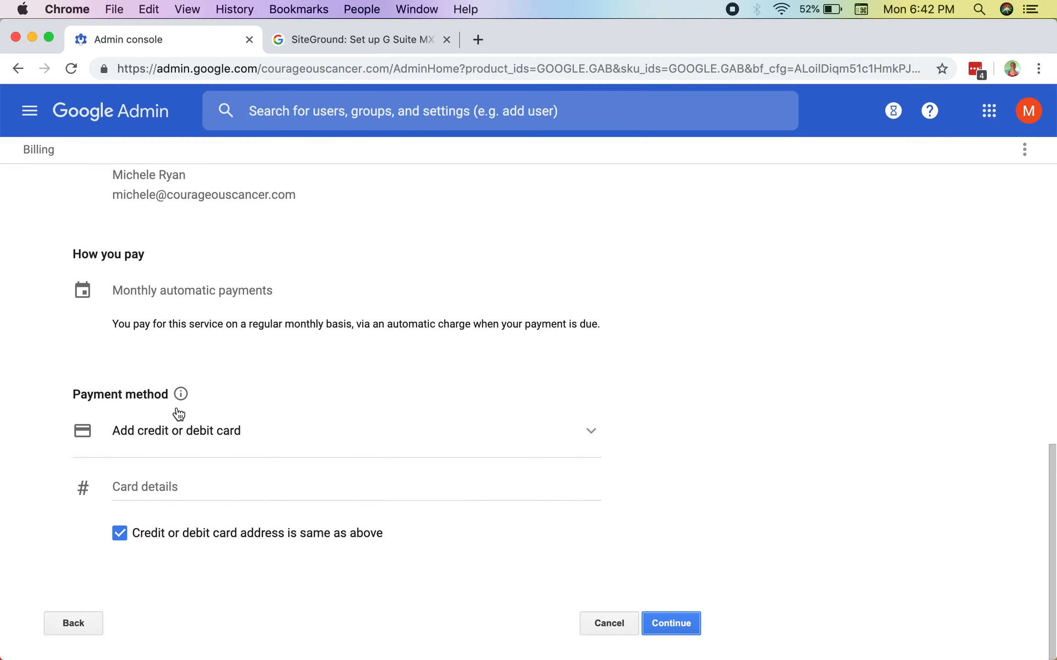
scroll(179, 414, "up", 14)
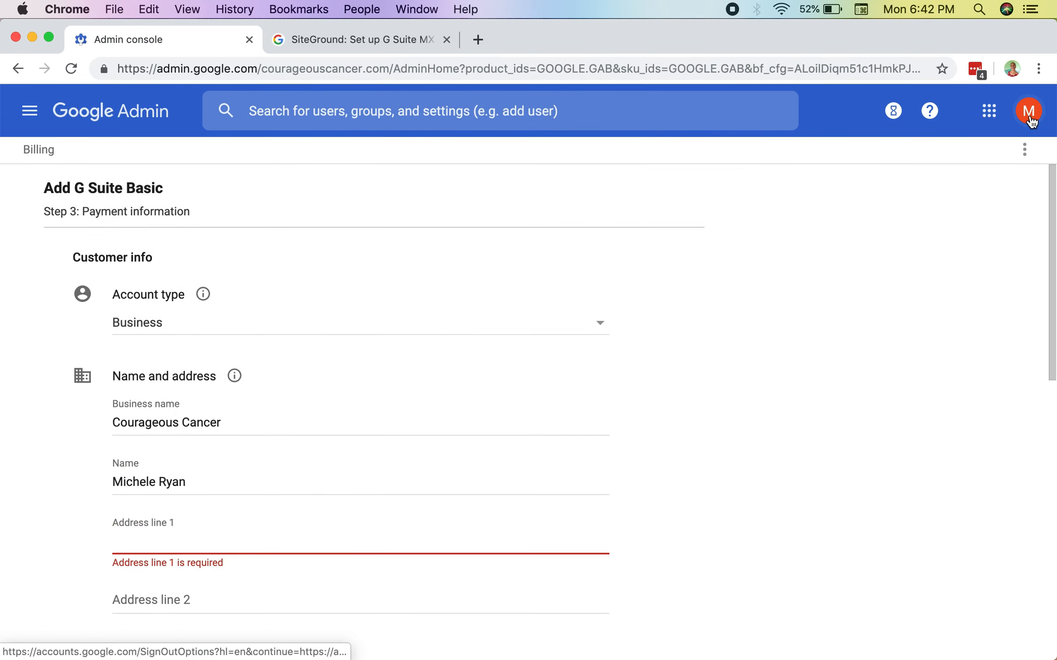